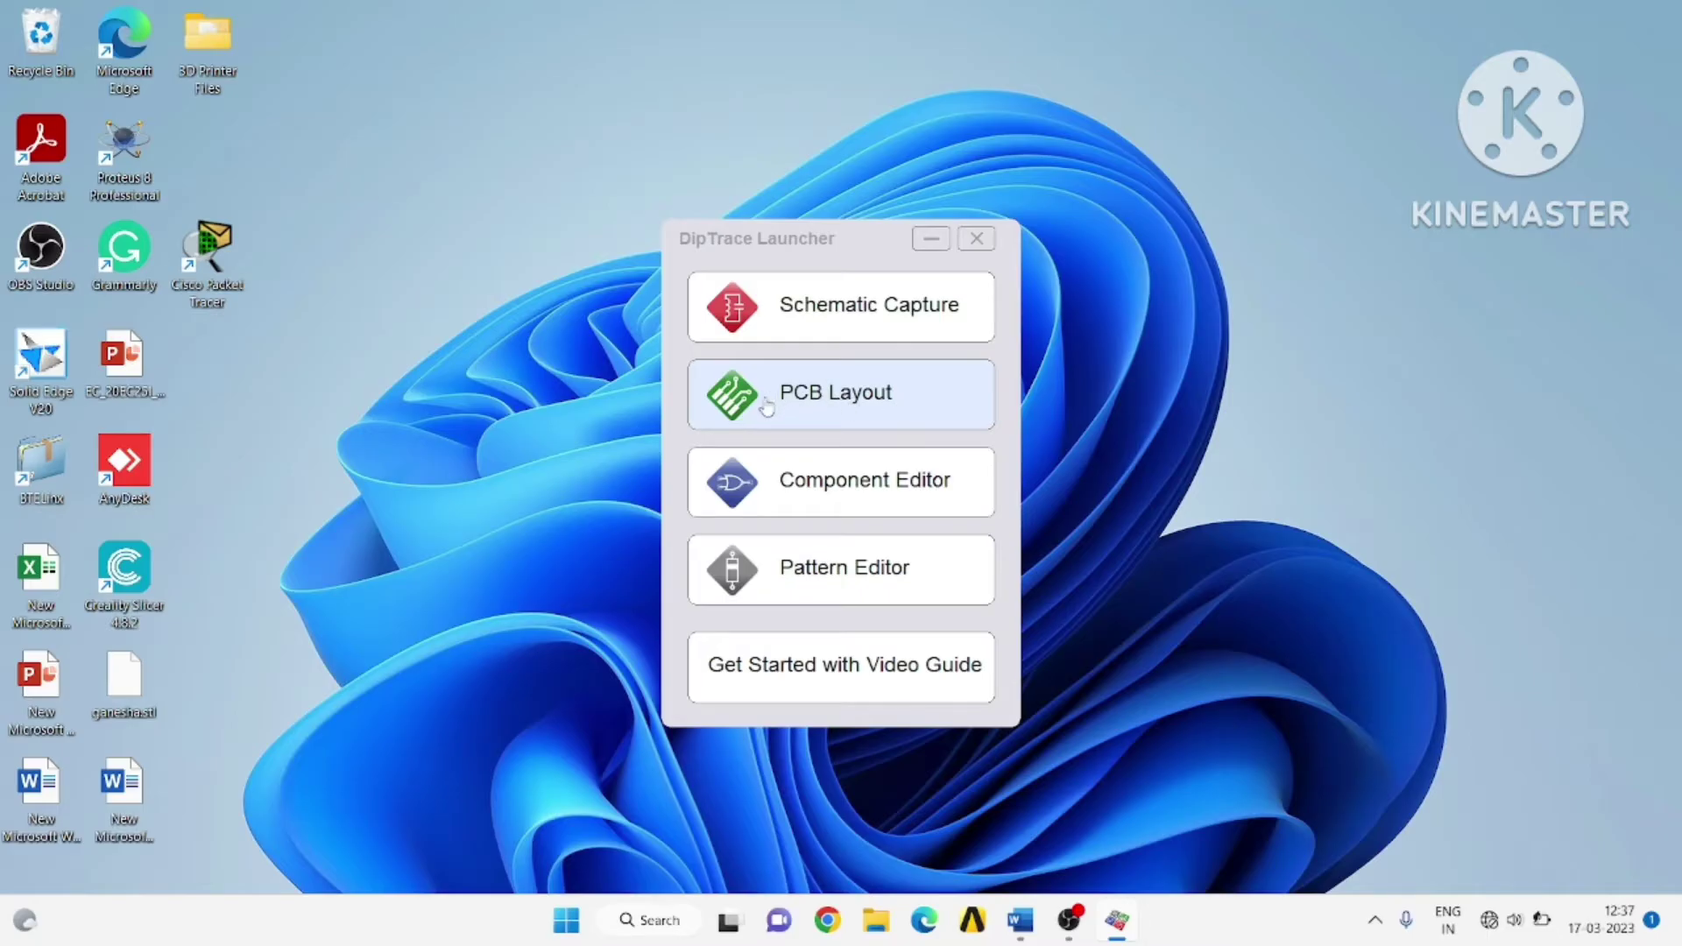
- Launch the Component Editor from the DipTrace Launcher's program list
{"action": "left_click", "coordinate": [828, 401]}
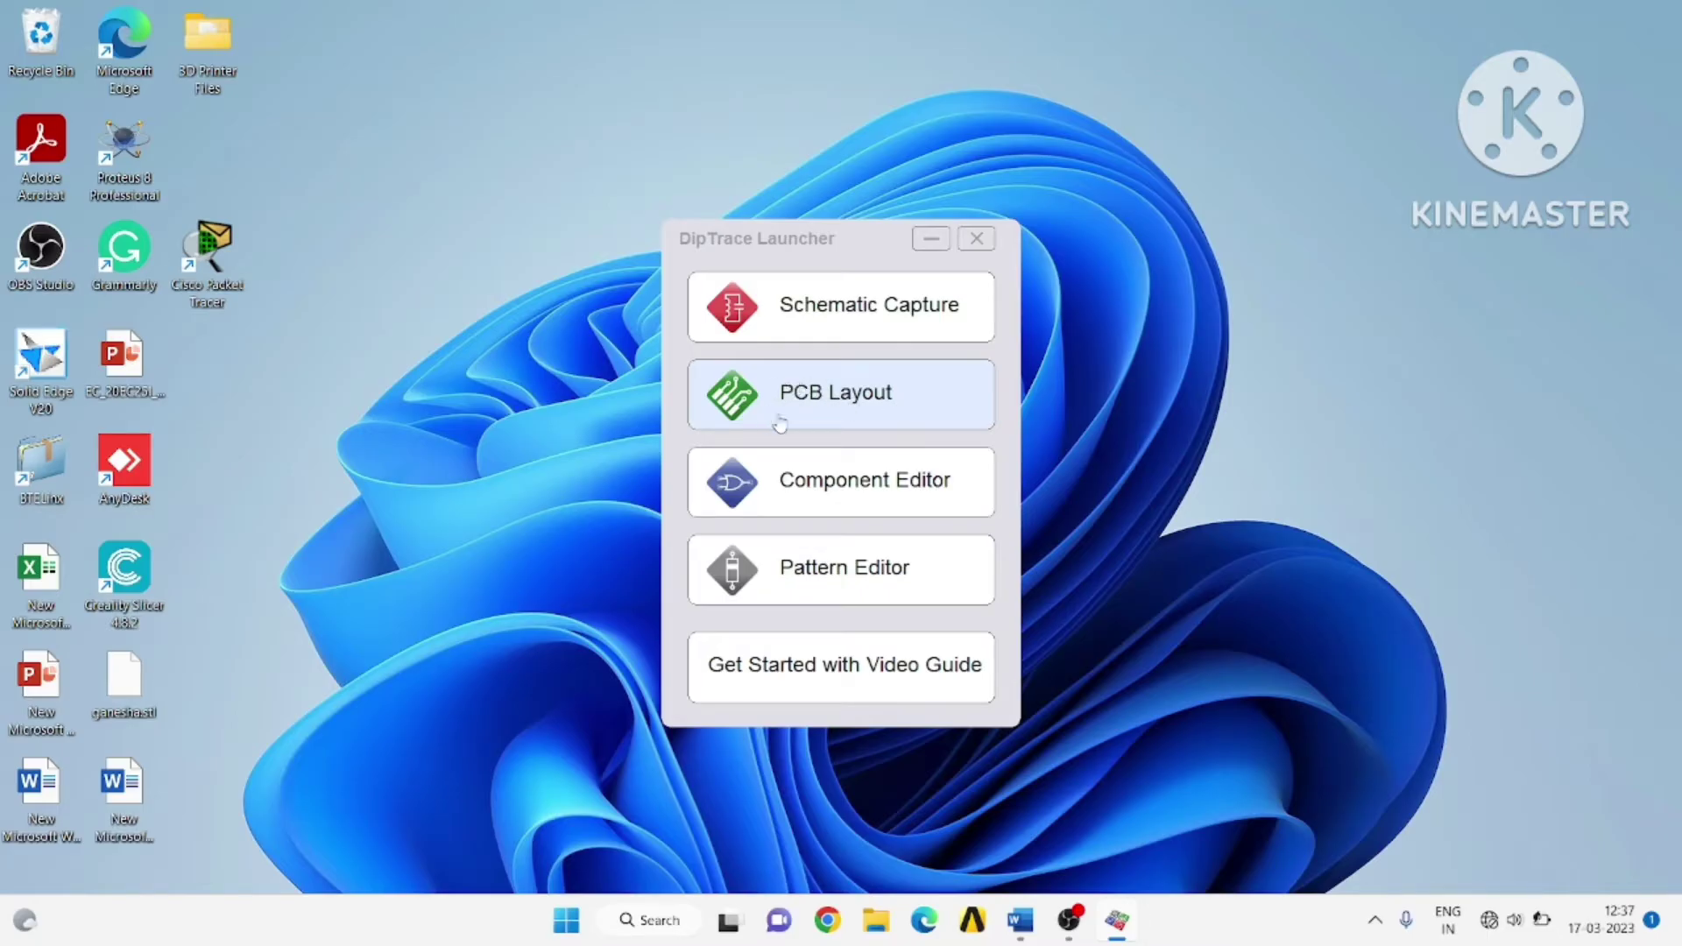
{"action": "left_click", "coordinate": [866, 488]}
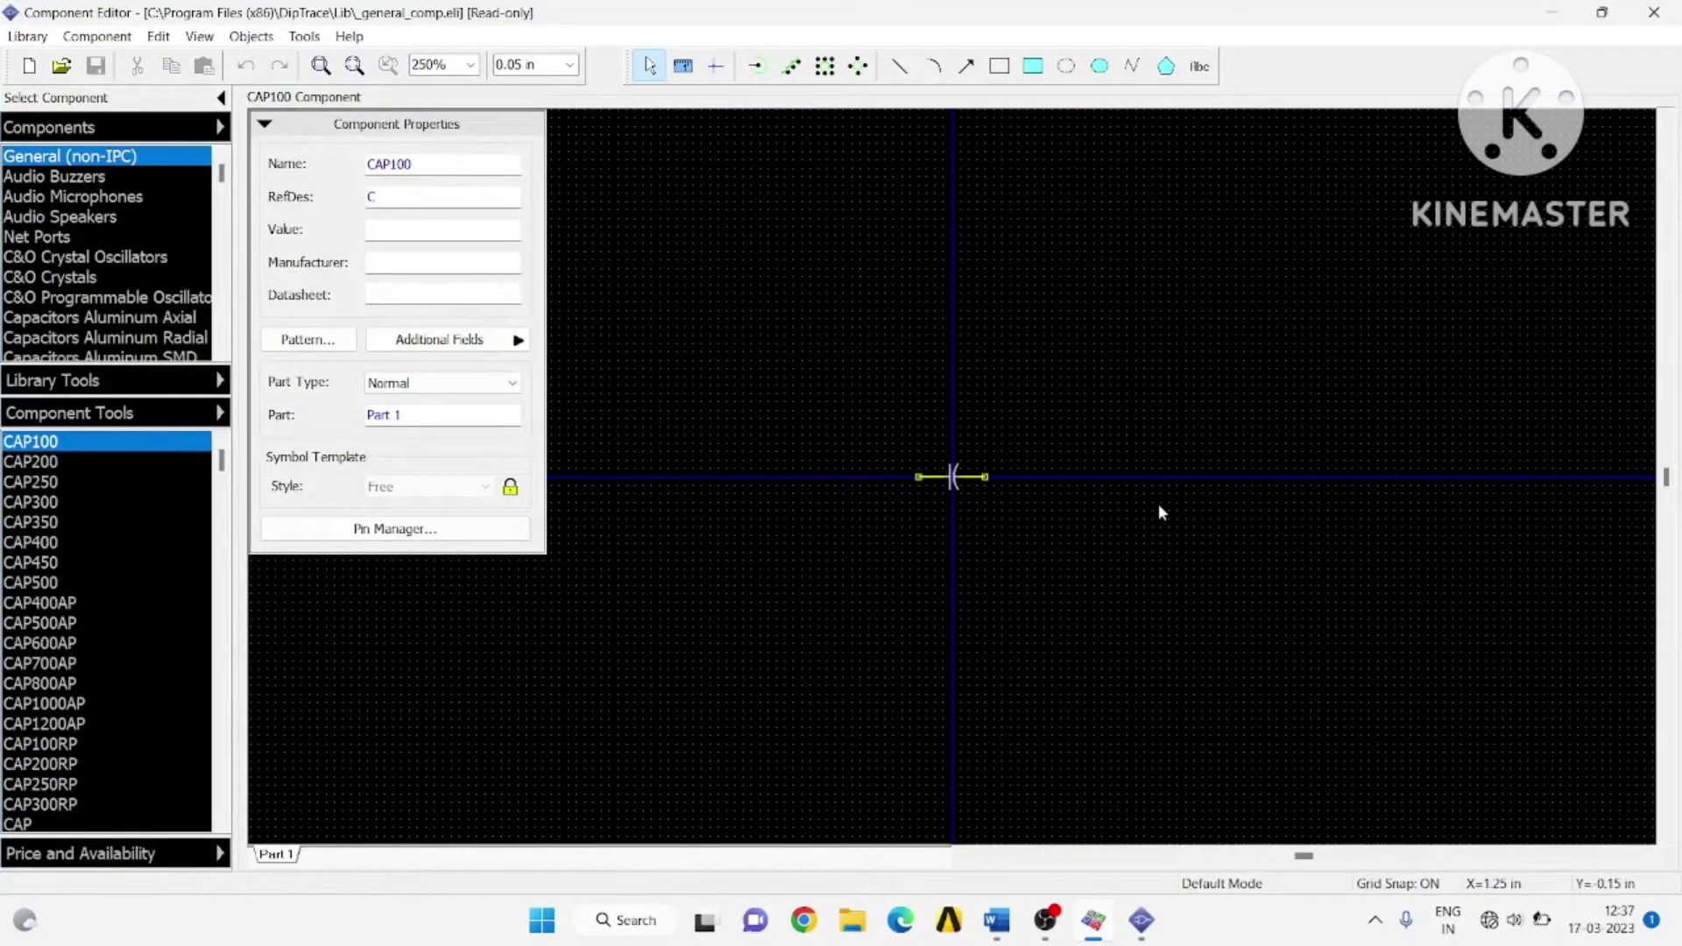
- Bring up the Add Library dialog from the Components list, then dismiss it
{"action": "left_click", "coordinate": [94, 133]}
{"action": "right_click", "coordinate": [120, 132]}
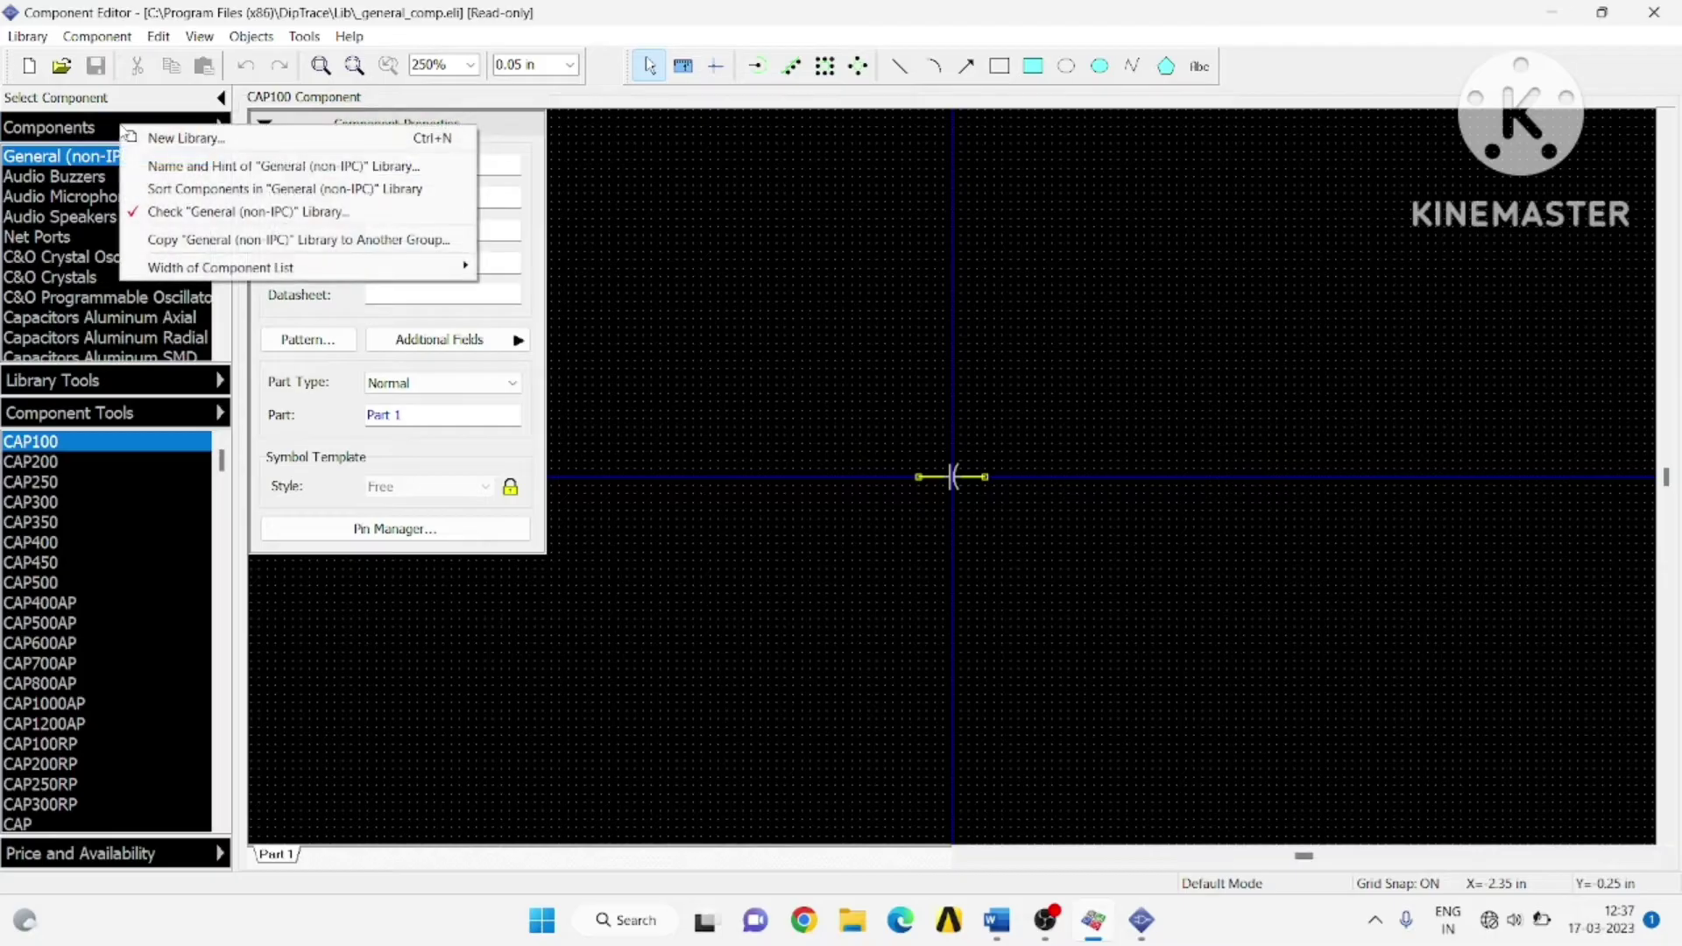
{"action": "left_click", "coordinate": [169, 137]}
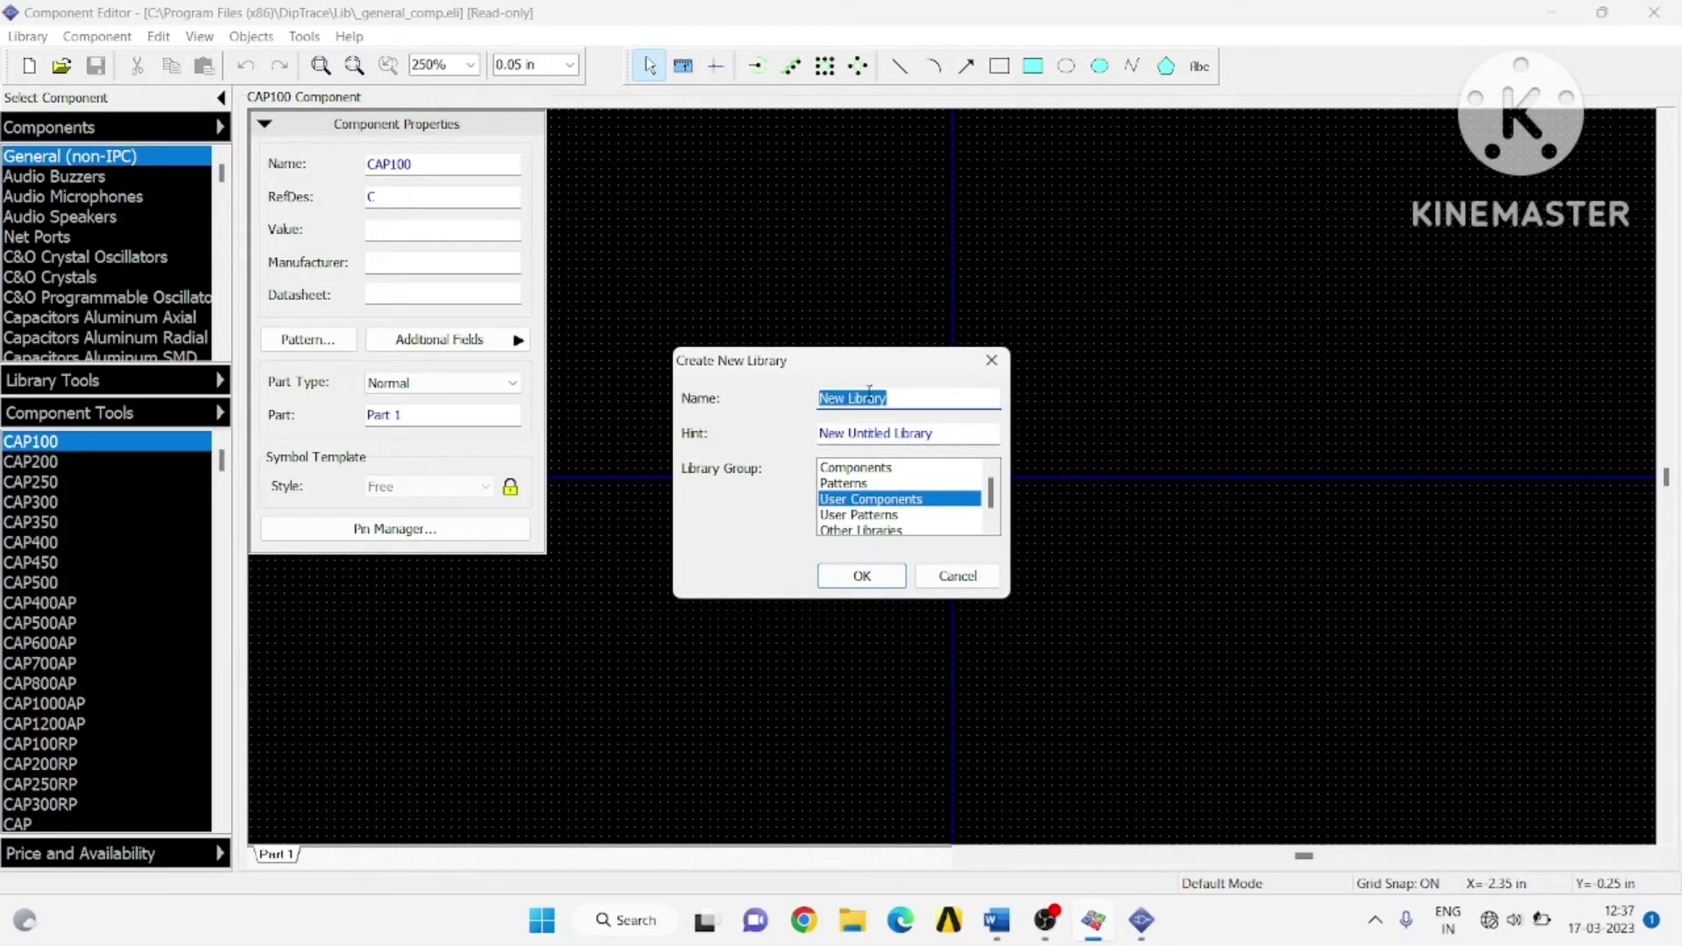
{"action": "left_click", "coordinate": [992, 360]}
- Create the user library 'MY component Library' with hint 'user componnet' under User Components
{"action": "right_click", "coordinate": [81, 128]}
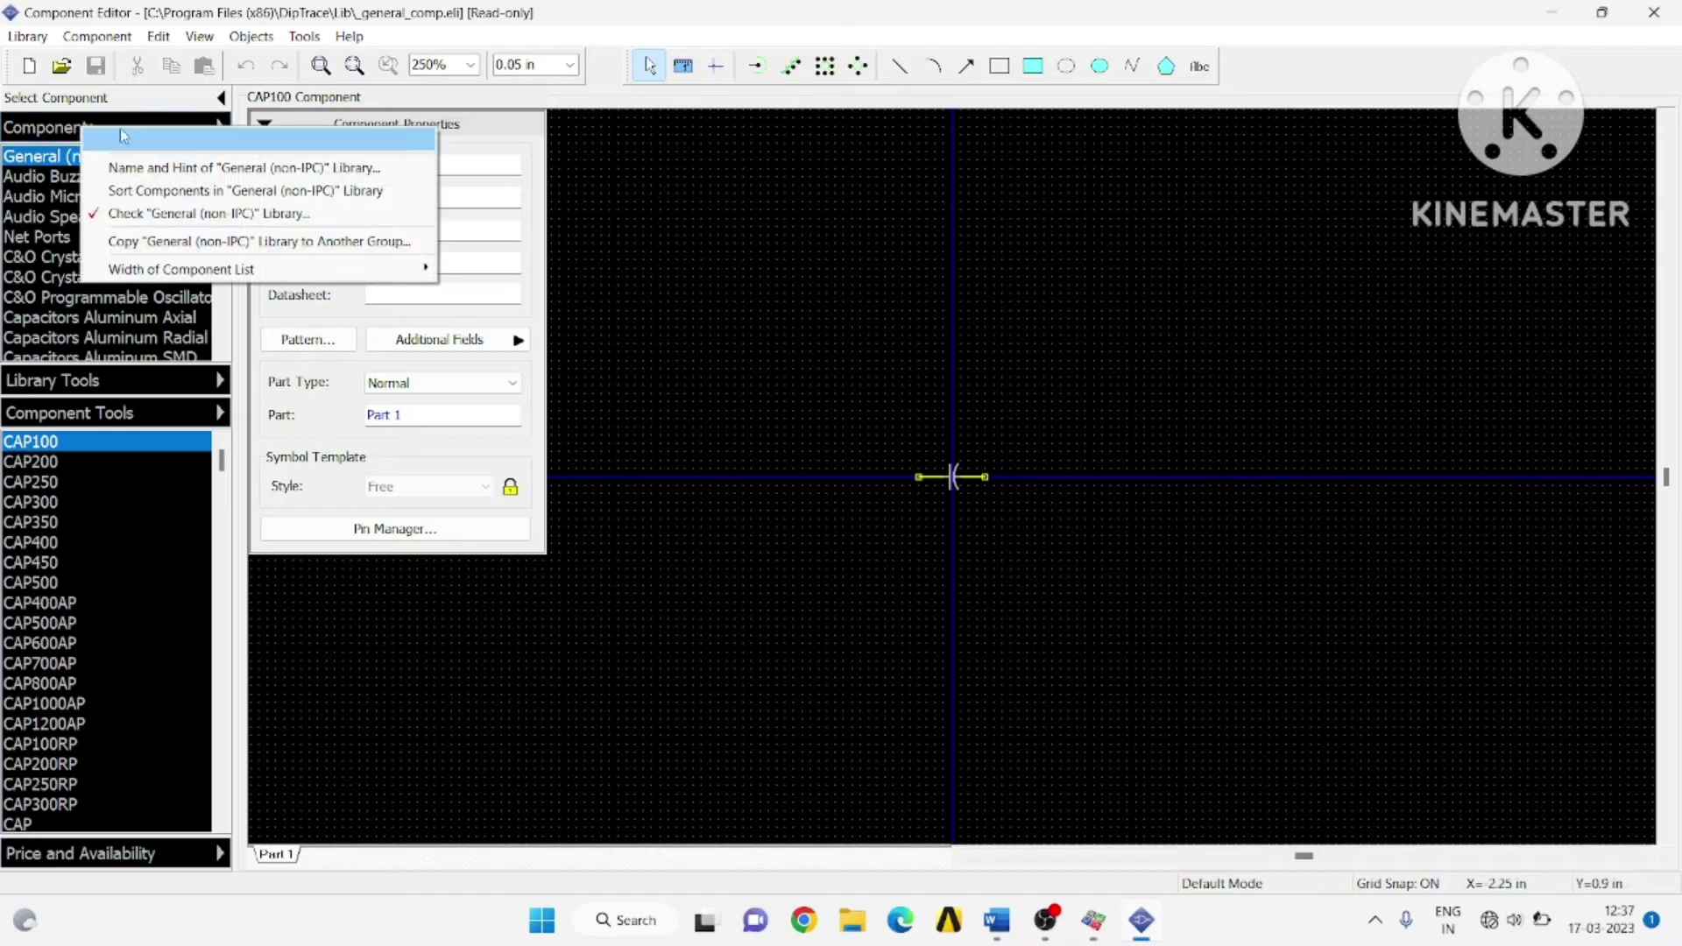
{"action": "left_click", "coordinate": [144, 142]}
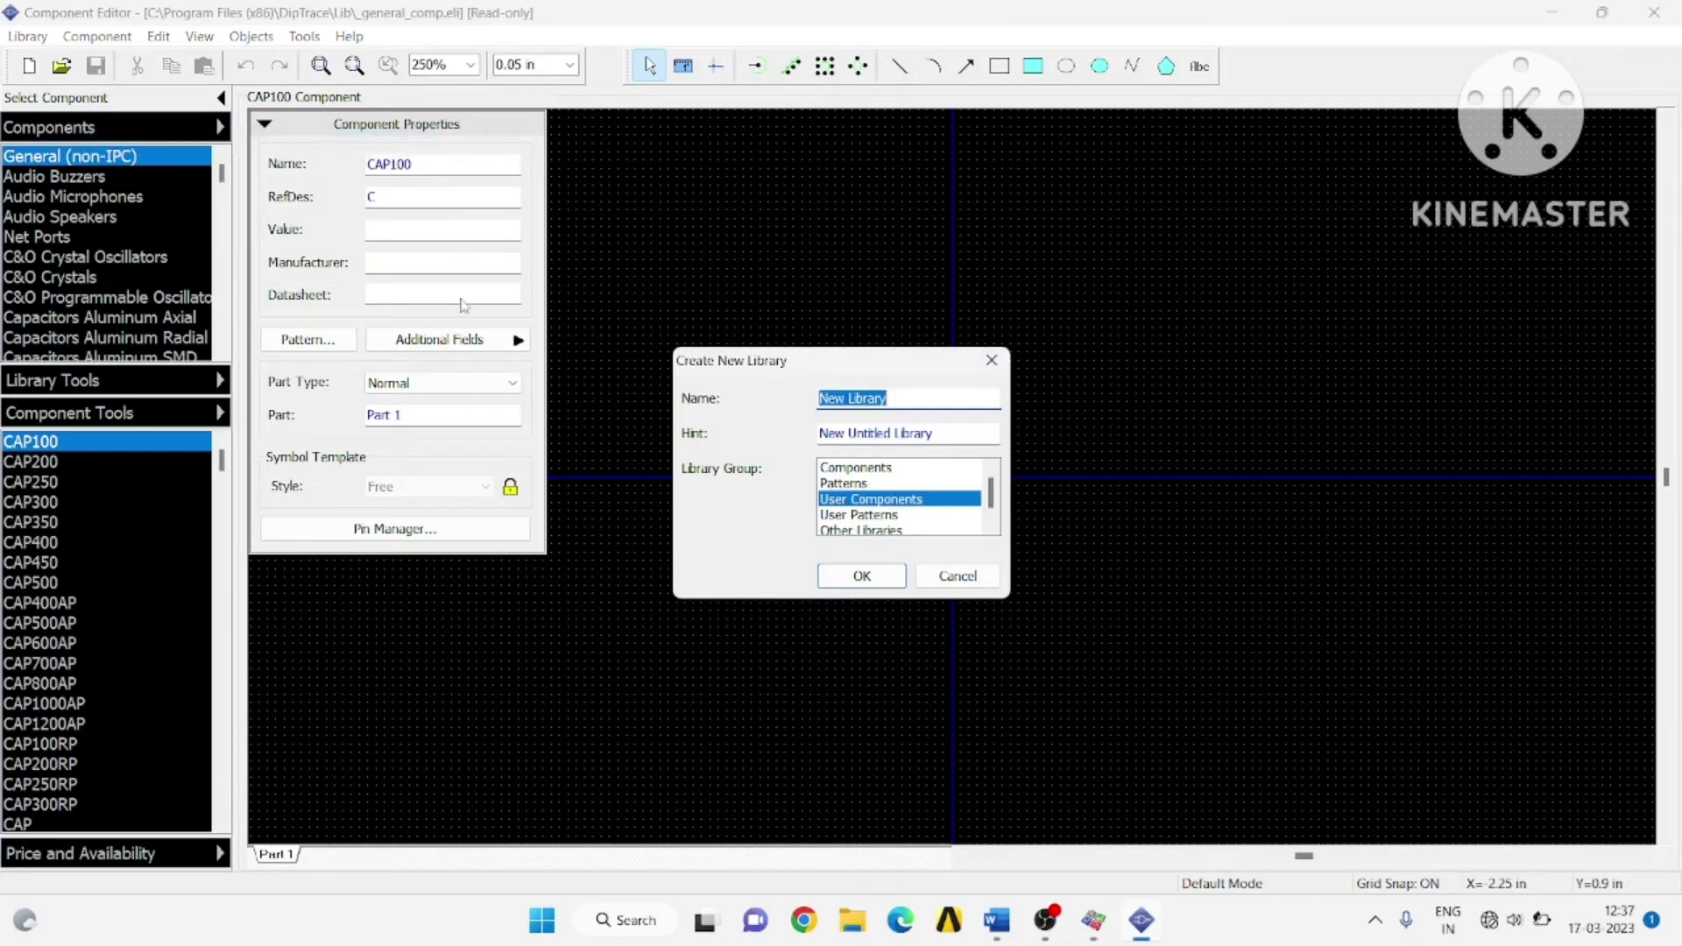
{"action": "left_click", "coordinate": [851, 401]}
{"action": "key", "text": "BackSpace"}
{"action": "key", "text": "BackSpace"}
{"action": "key", "text": "BackSpace"}
{"action": "key", "text": "BackSpace"}
{"action": "type", "text": "MY CO"}
{"action": "key", "text": "BackSpace"}
{"action": "key", "text": "BackSpace"}
{"action": "type", "text": "compon"}
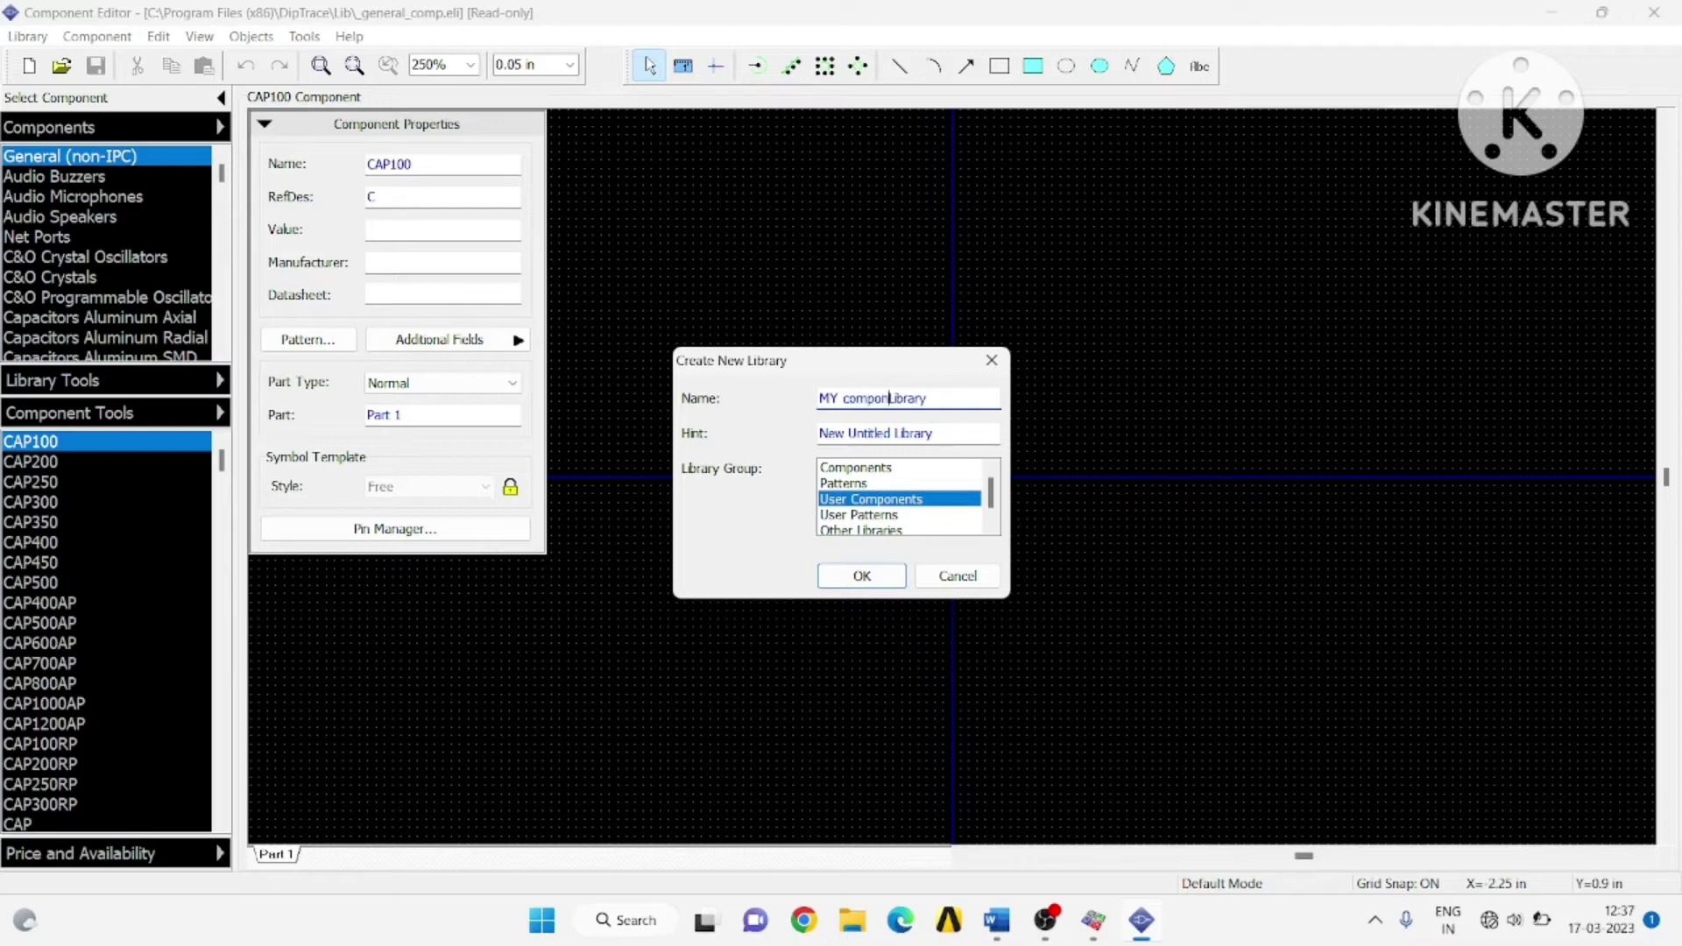
{"action": "type", "text": "ent"}
{"action": "double_click", "coordinate": [890, 432]}
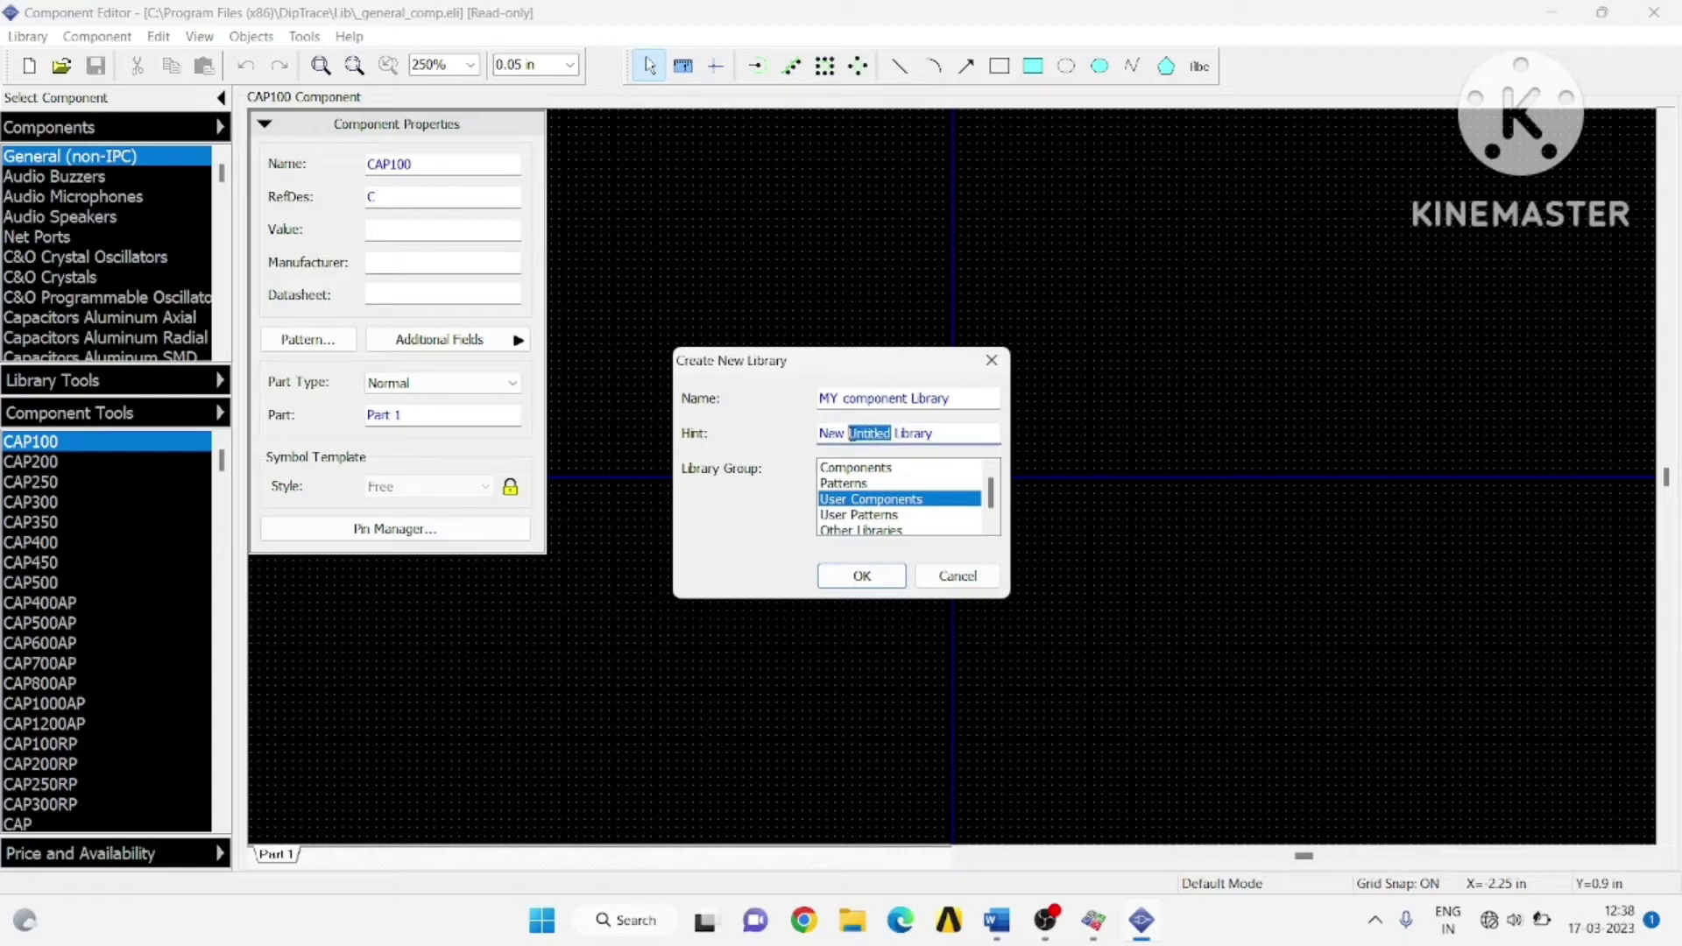
{"action": "type", "text": "user componnet"}
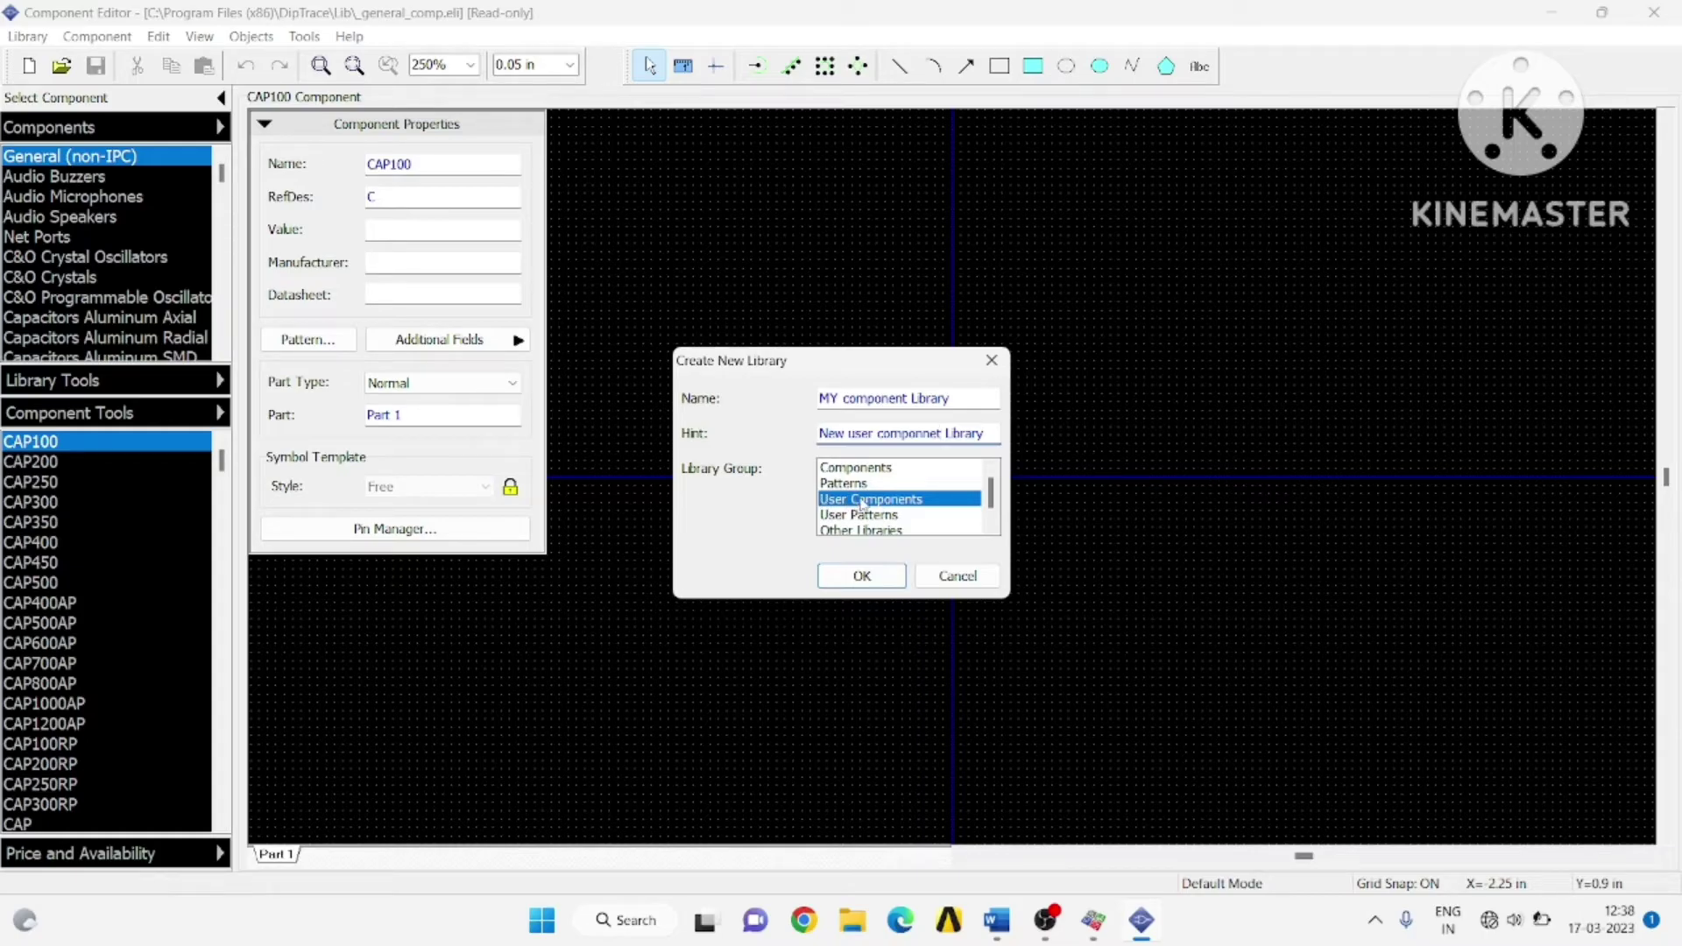
{"action": "left_click", "coordinate": [879, 582]}
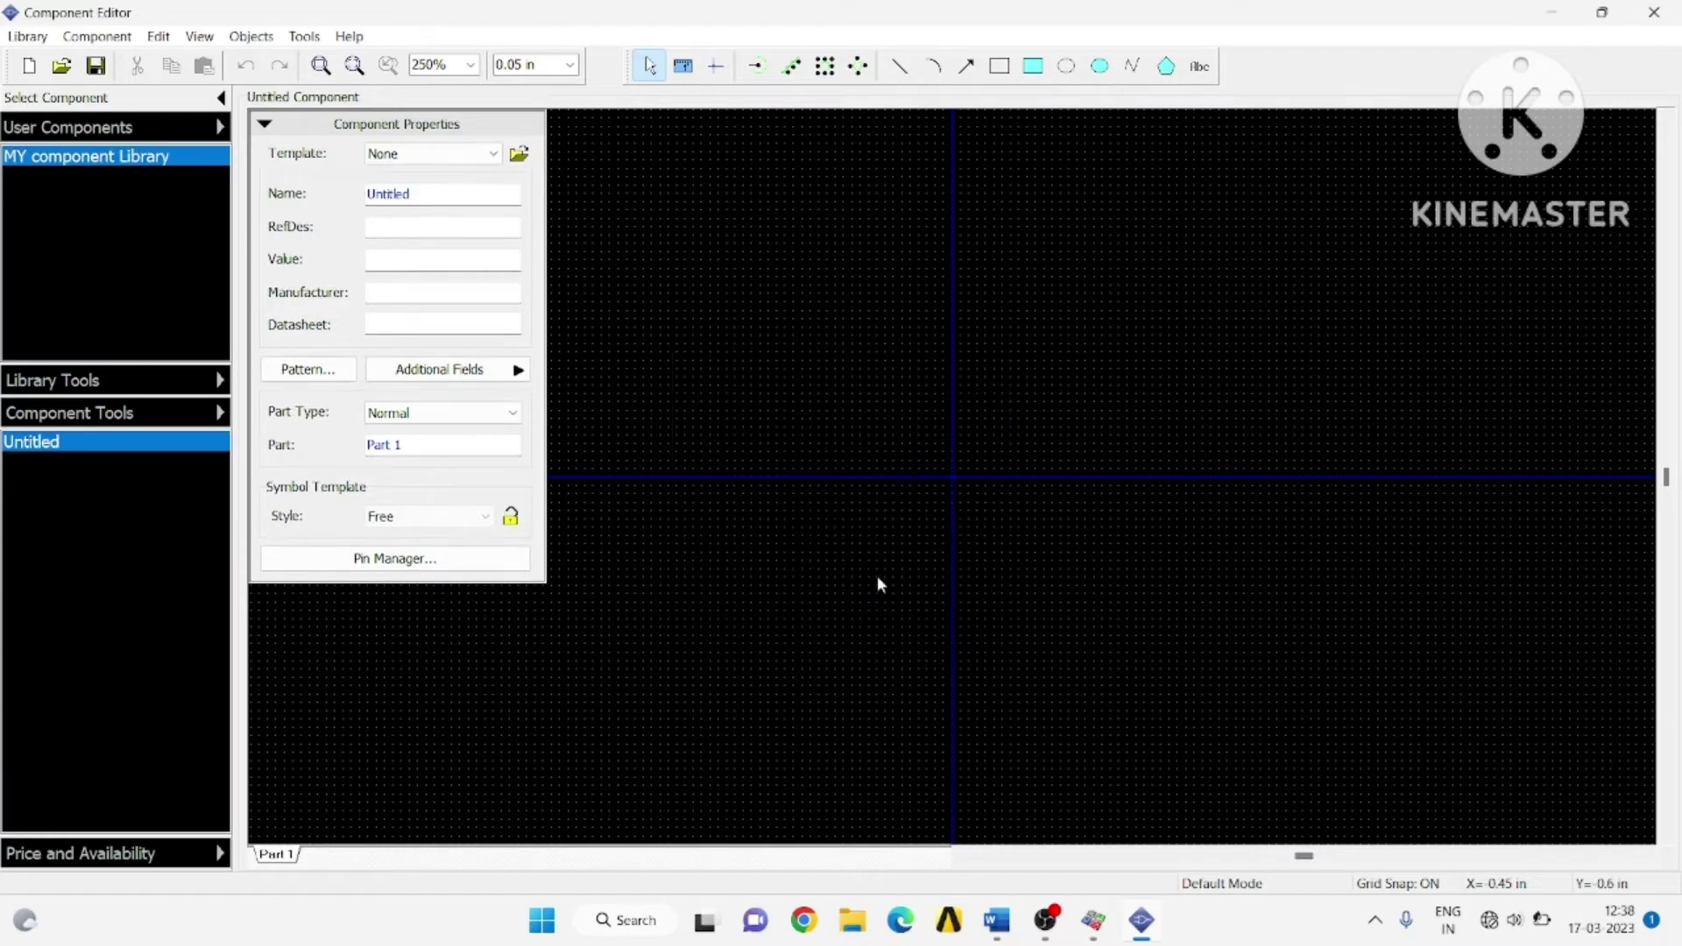
- Enter Diode_1N4007 as the component name and D as RefDes, then collapse the properties panel
{"action": "double_click", "coordinate": [449, 196]}
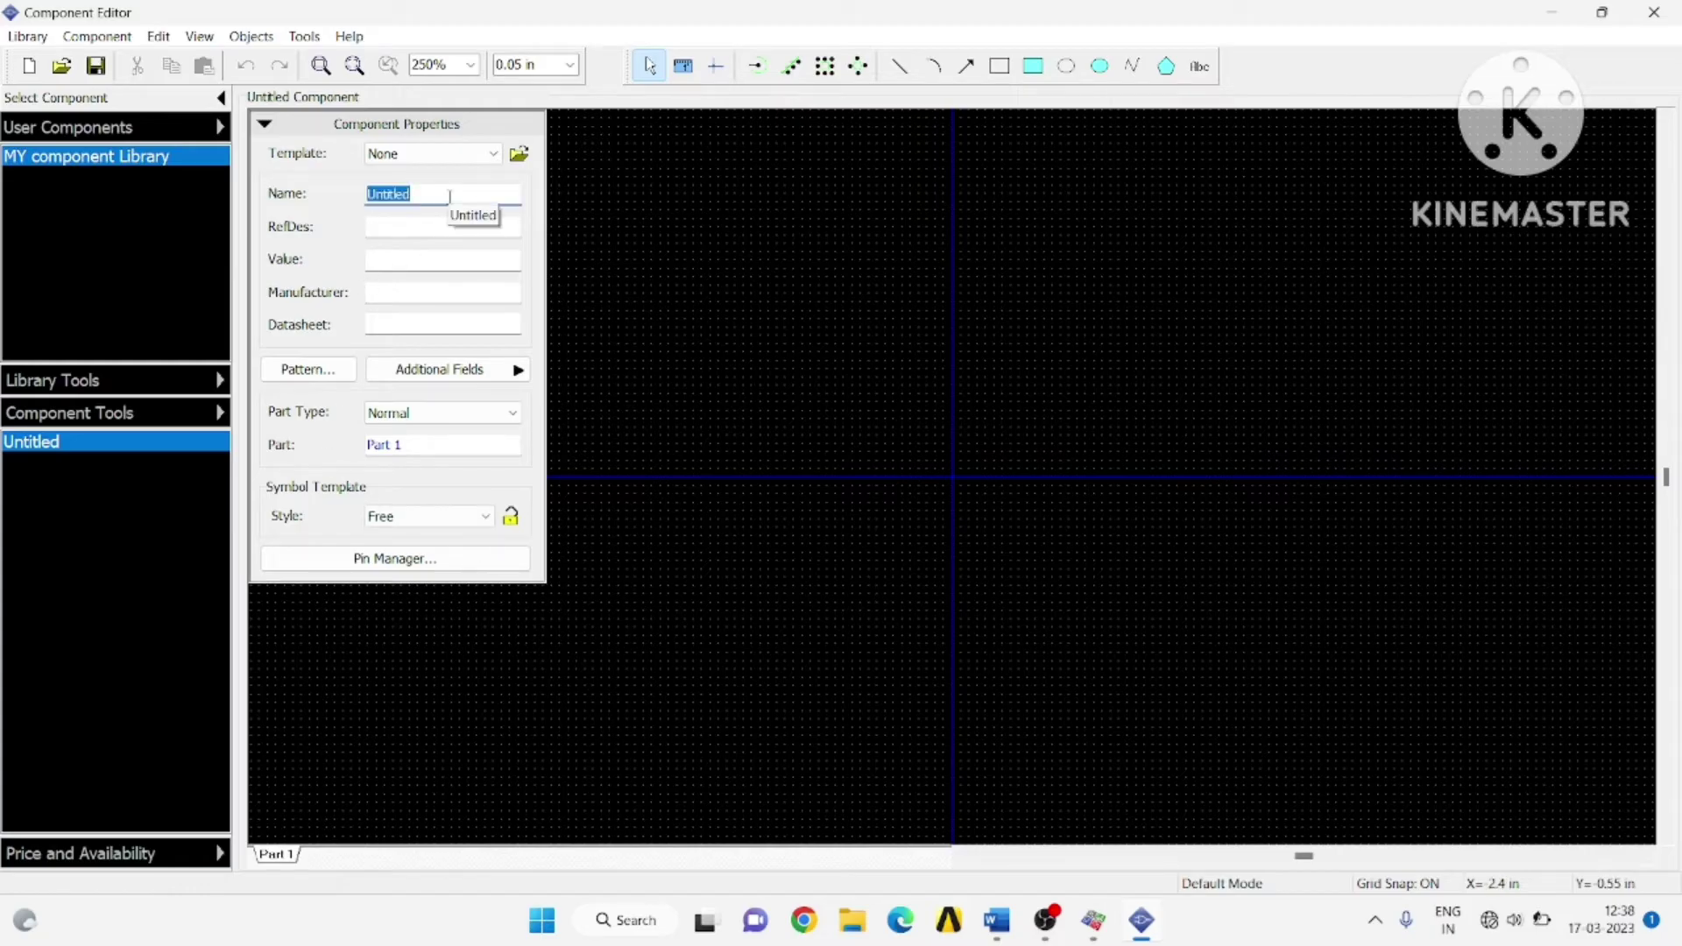
{"action": "type", "text": "Diode"}
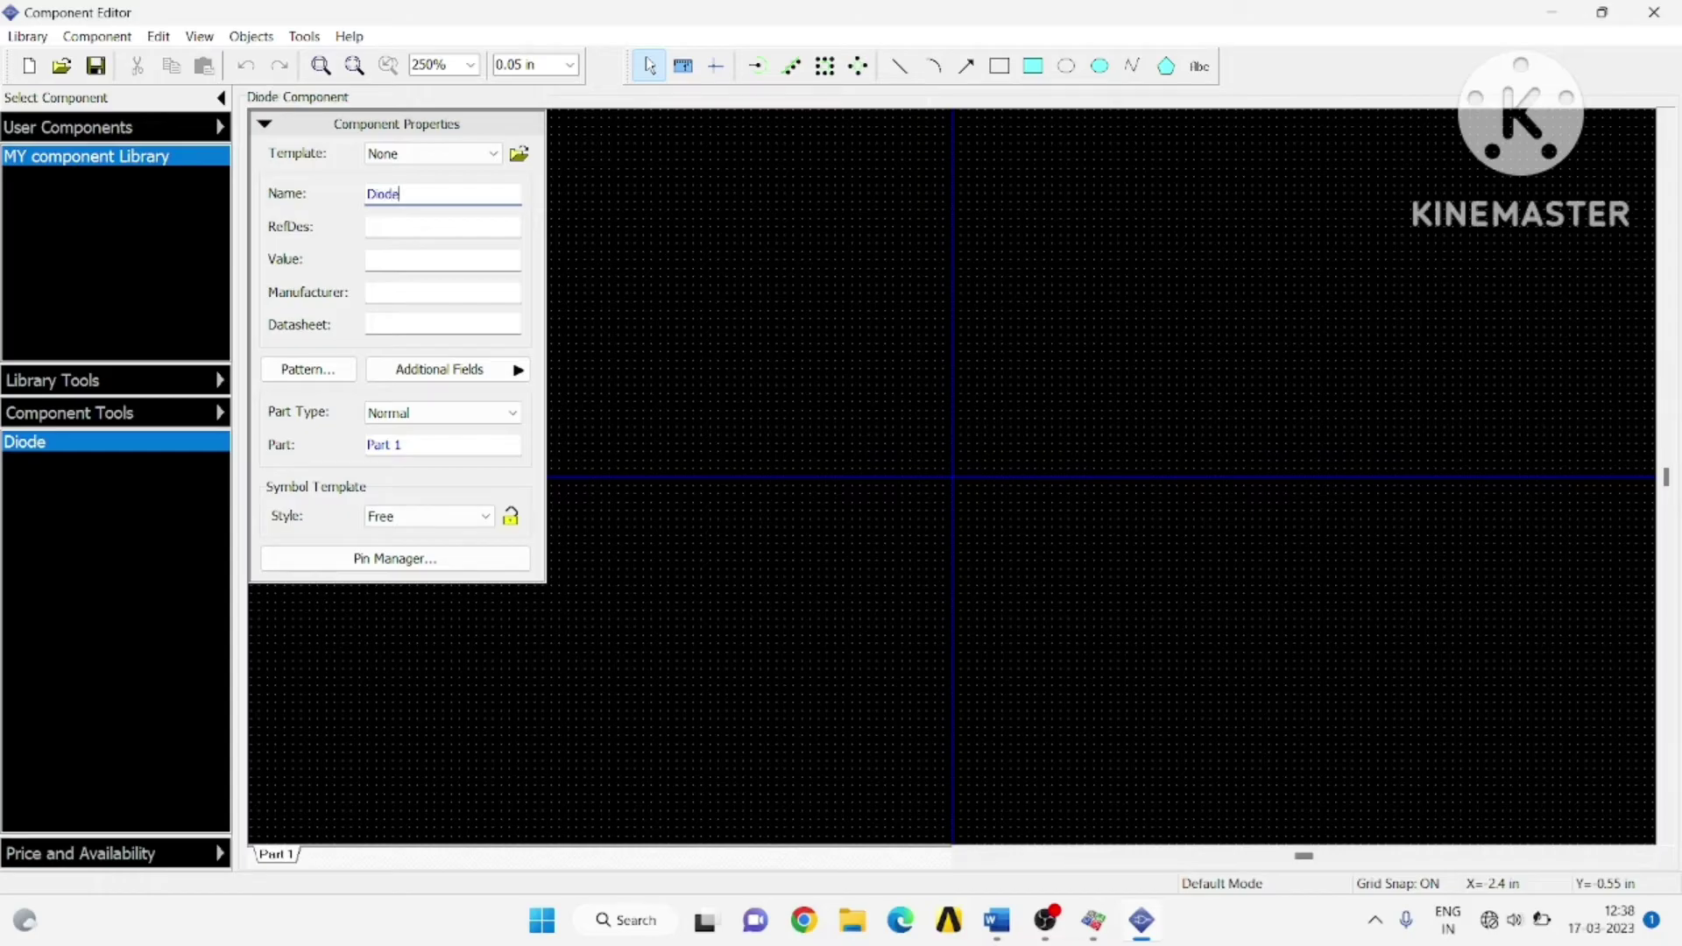
{"action": "type", "text": "_!"}
{"action": "key", "text": "BackSpace"}
{"action": "type", "text": "1N4007"}
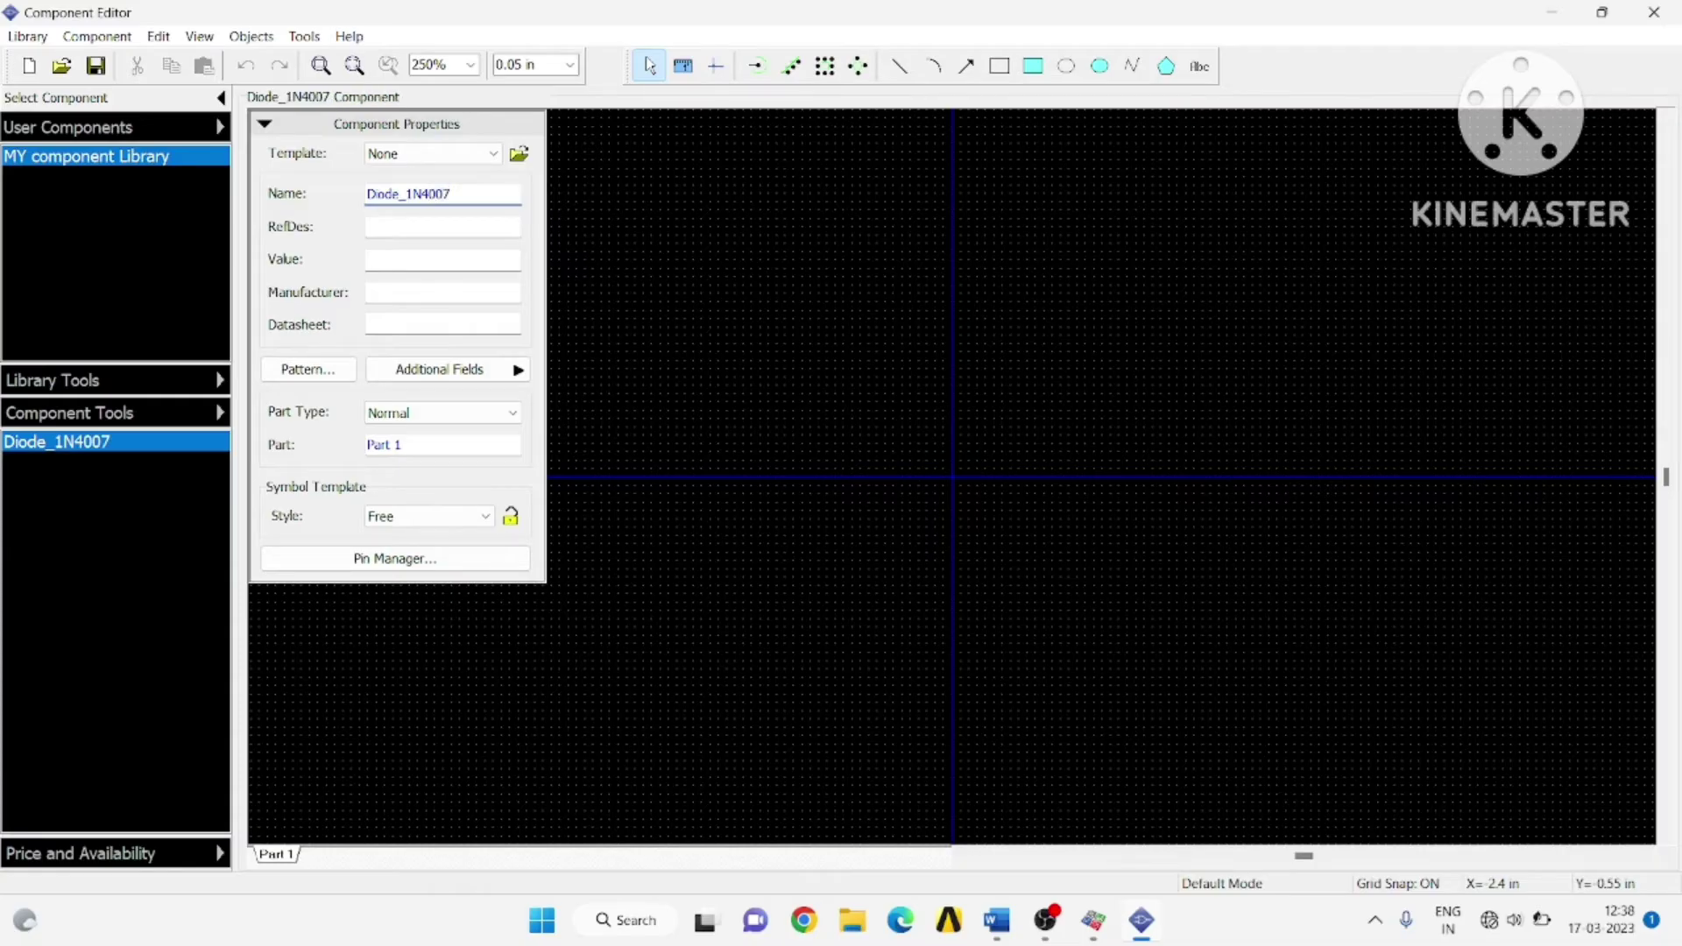
{"action": "left_click", "coordinate": [480, 228]}
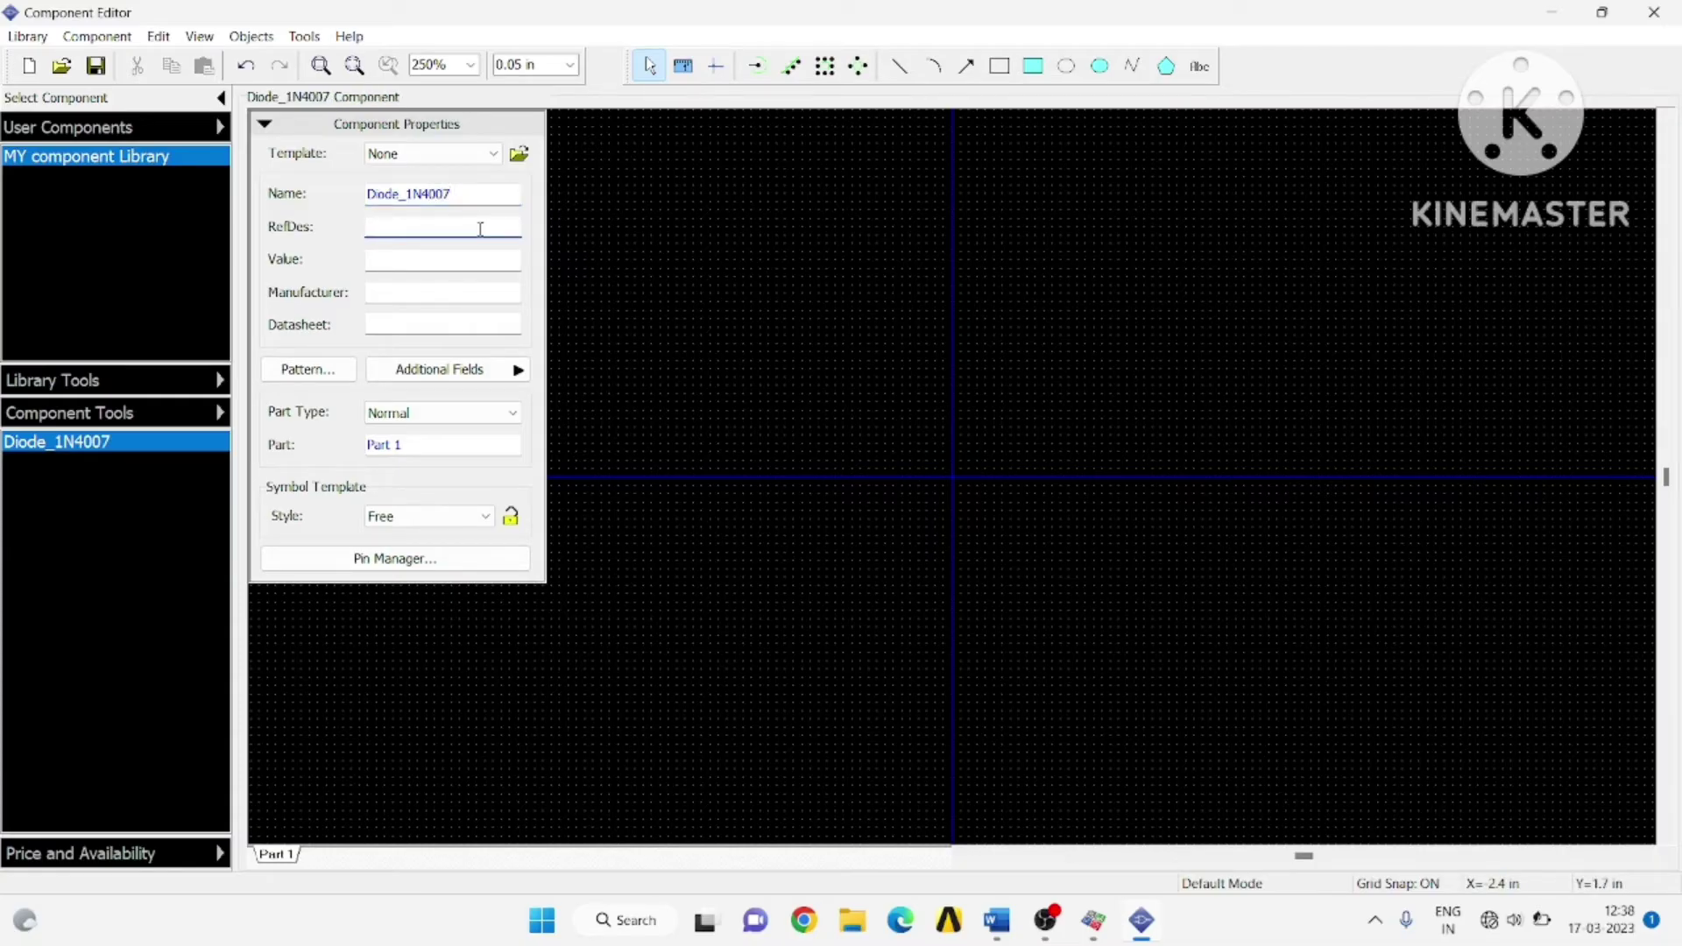
{"action": "type", "text": "D"}
{"action": "left_click", "coordinate": [263, 123]}
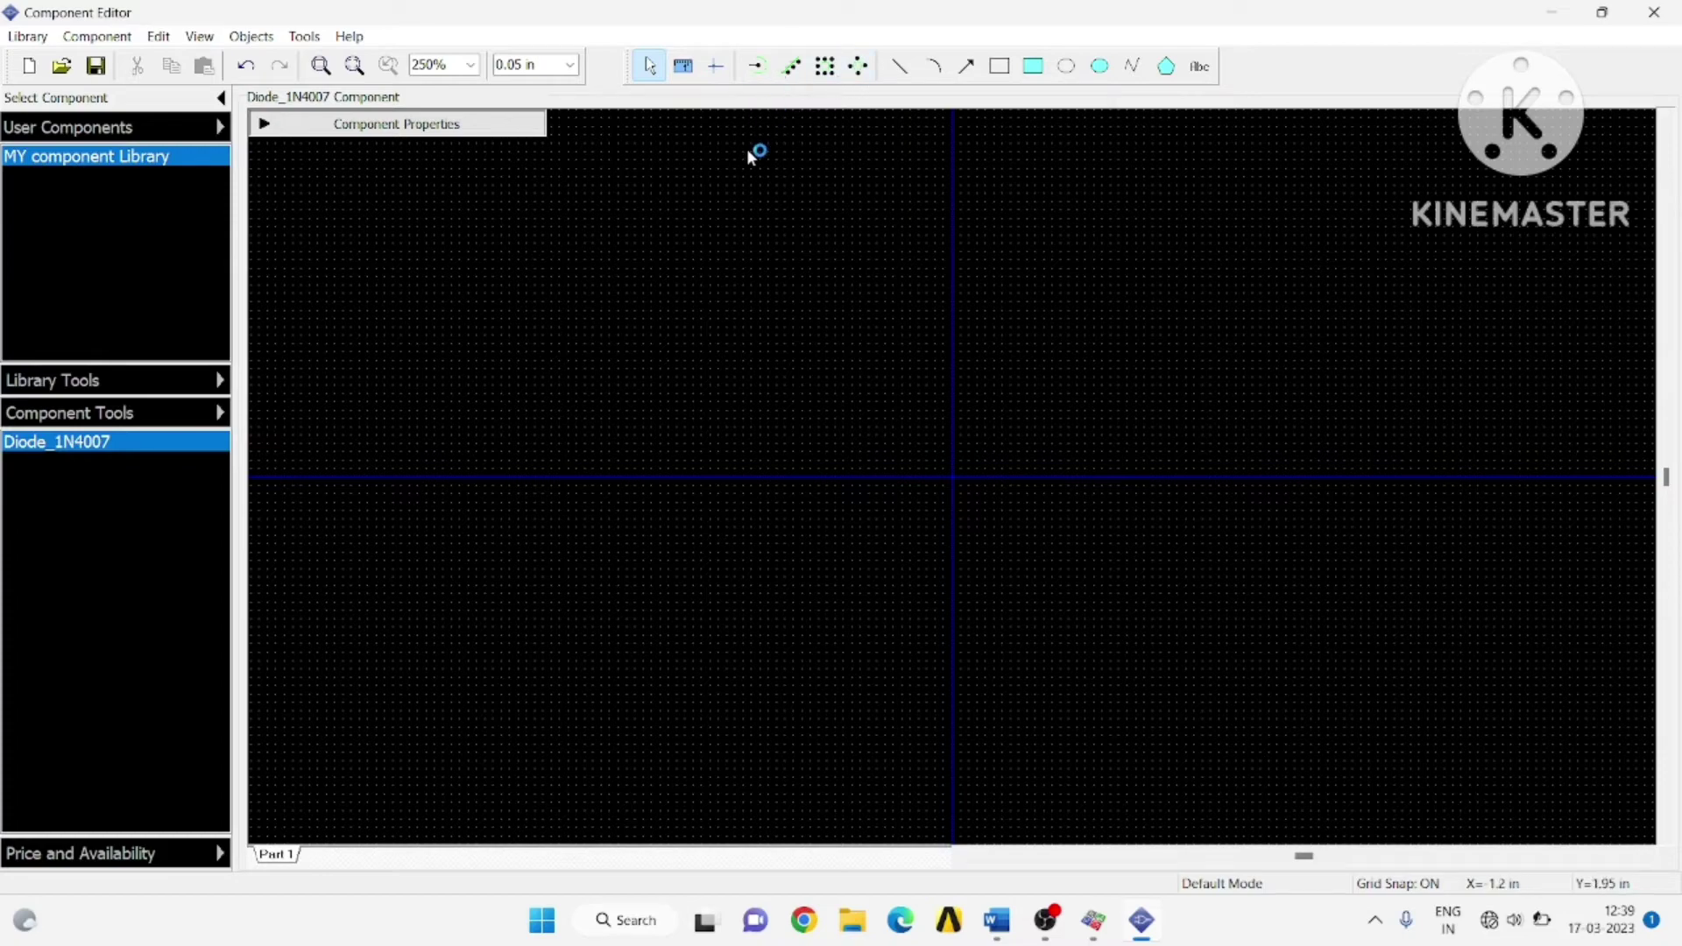
- Place two pins on the horizontal axis and move them closer to the origin
{"action": "left_click", "coordinate": [758, 67]}
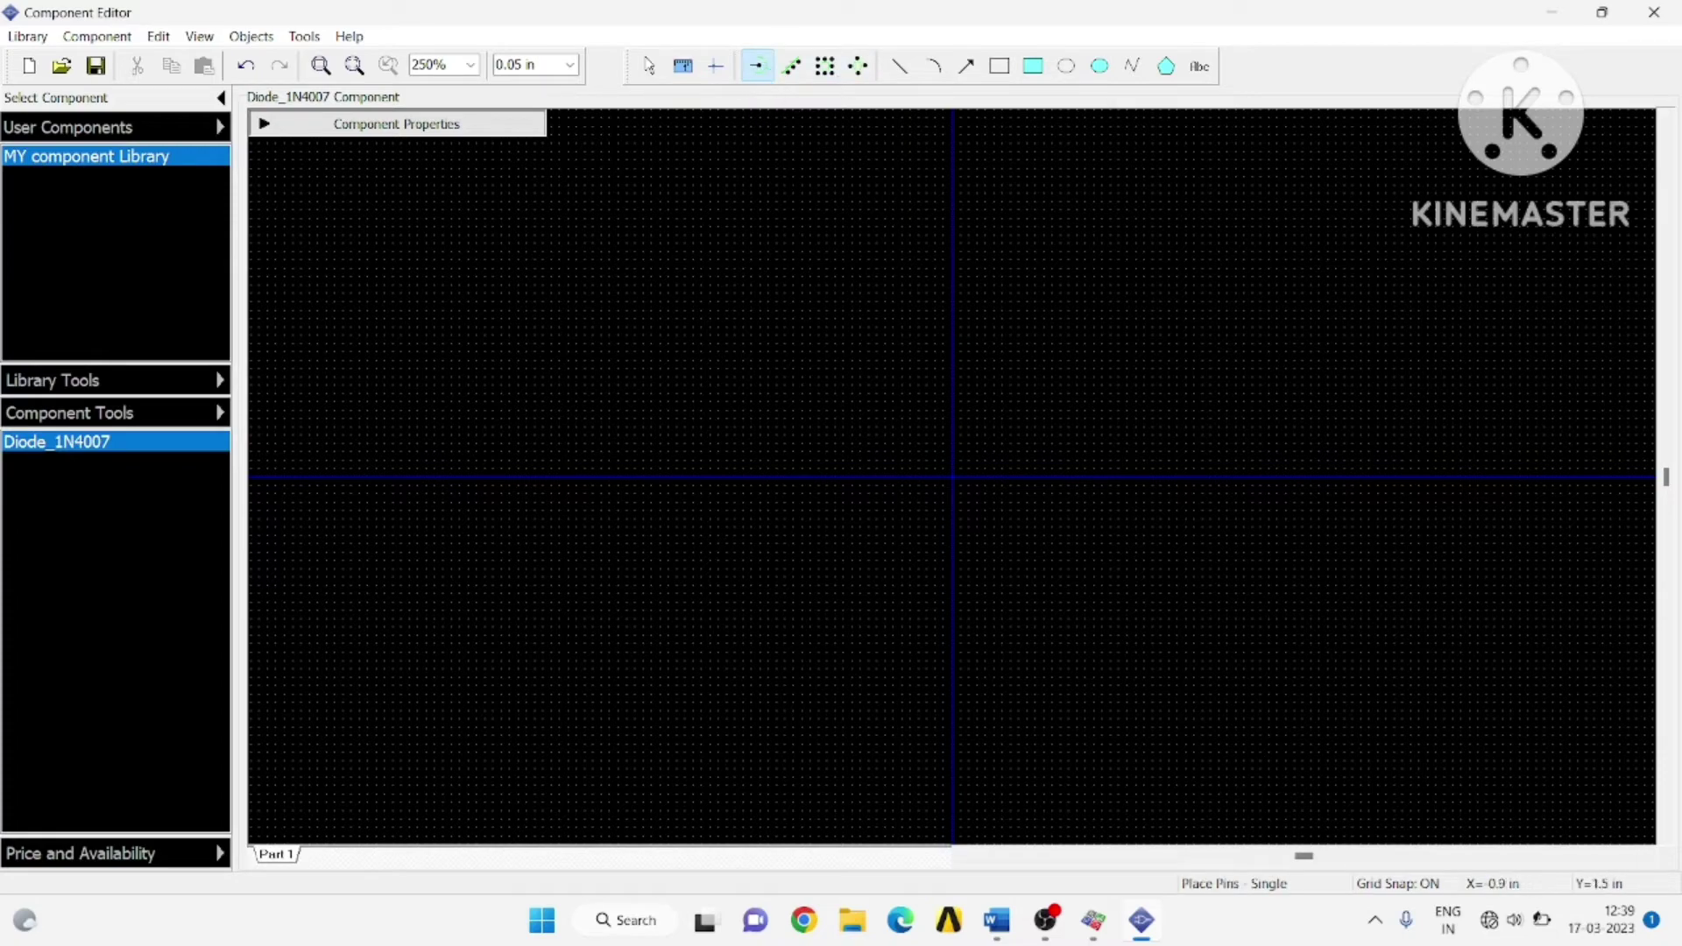
{"action": "left_click", "coordinate": [843, 477]}
{"action": "left_click", "coordinate": [1051, 476]}
{"action": "scroll", "coordinate": [1031, 526], "scroll_direction": "up", "scroll_amount": 2}
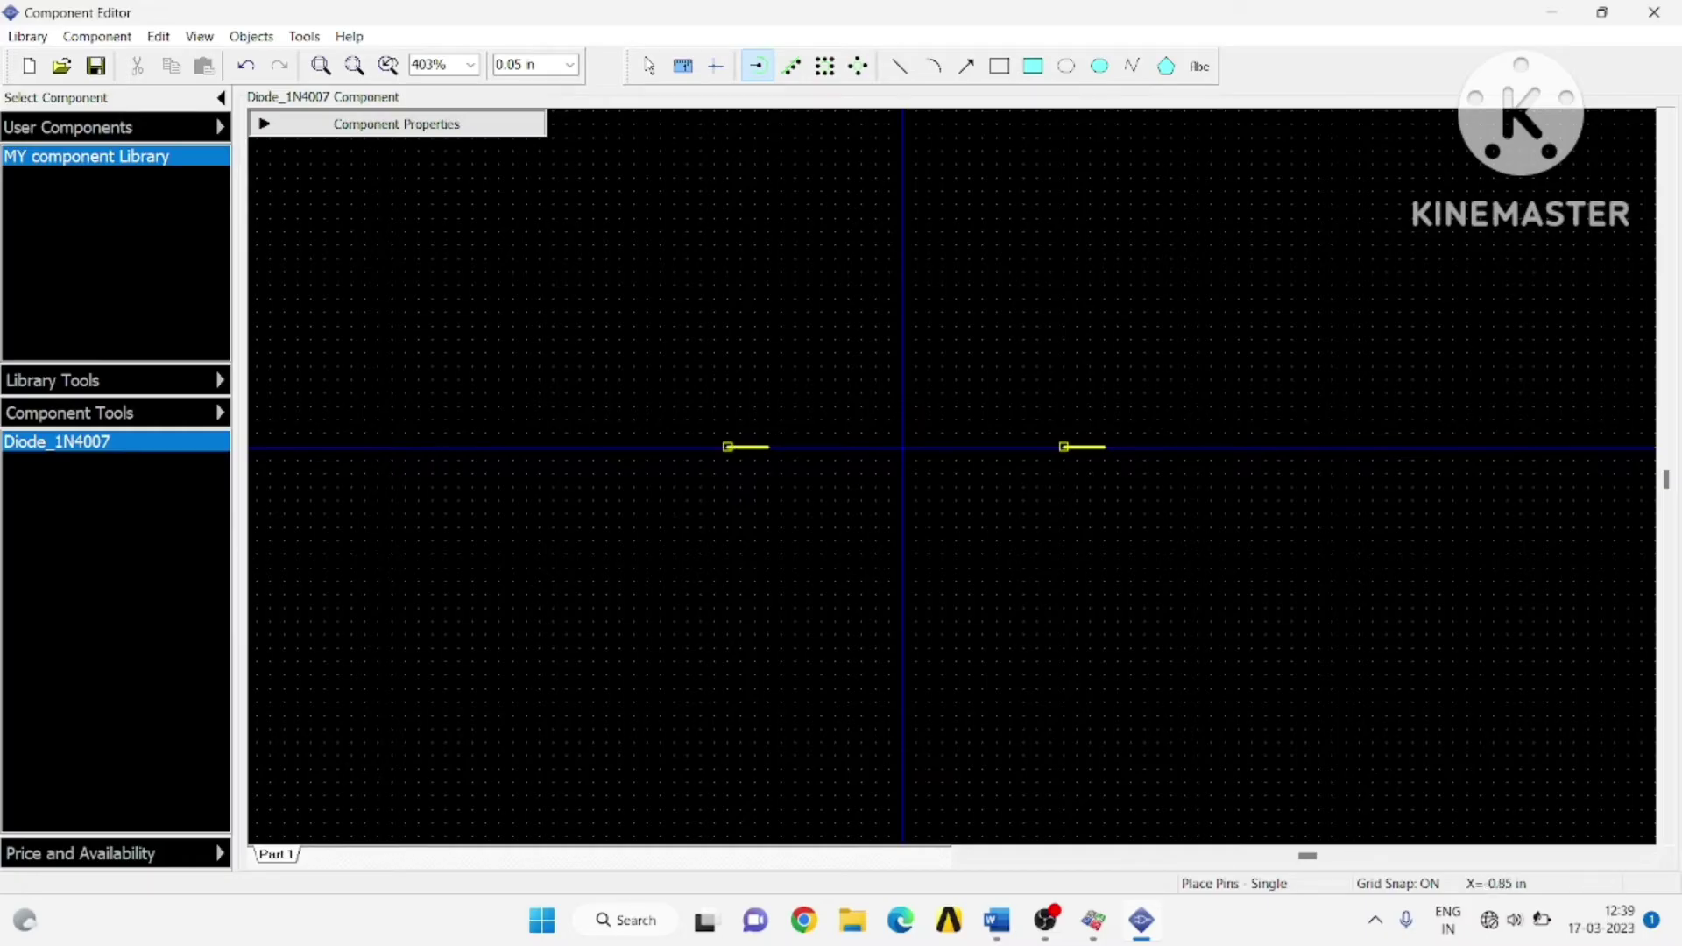
{"action": "key", "text": "Escape"}
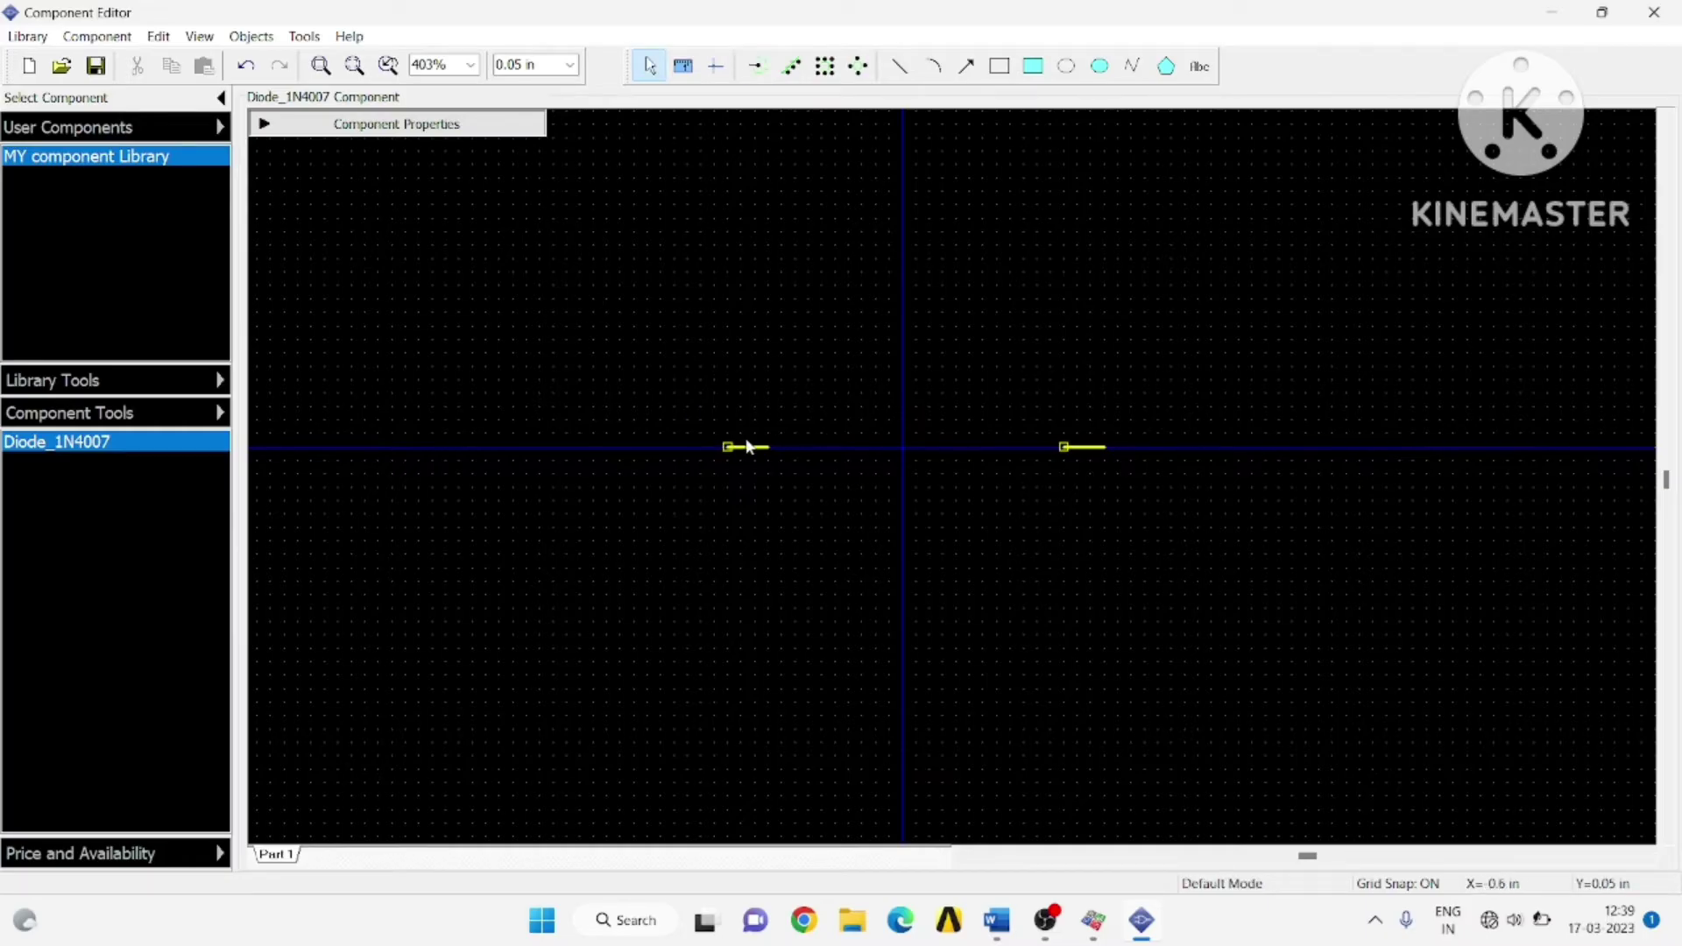
{"action": "left_click_drag", "start_coordinate": [747, 447], "coordinate": [841, 461]}
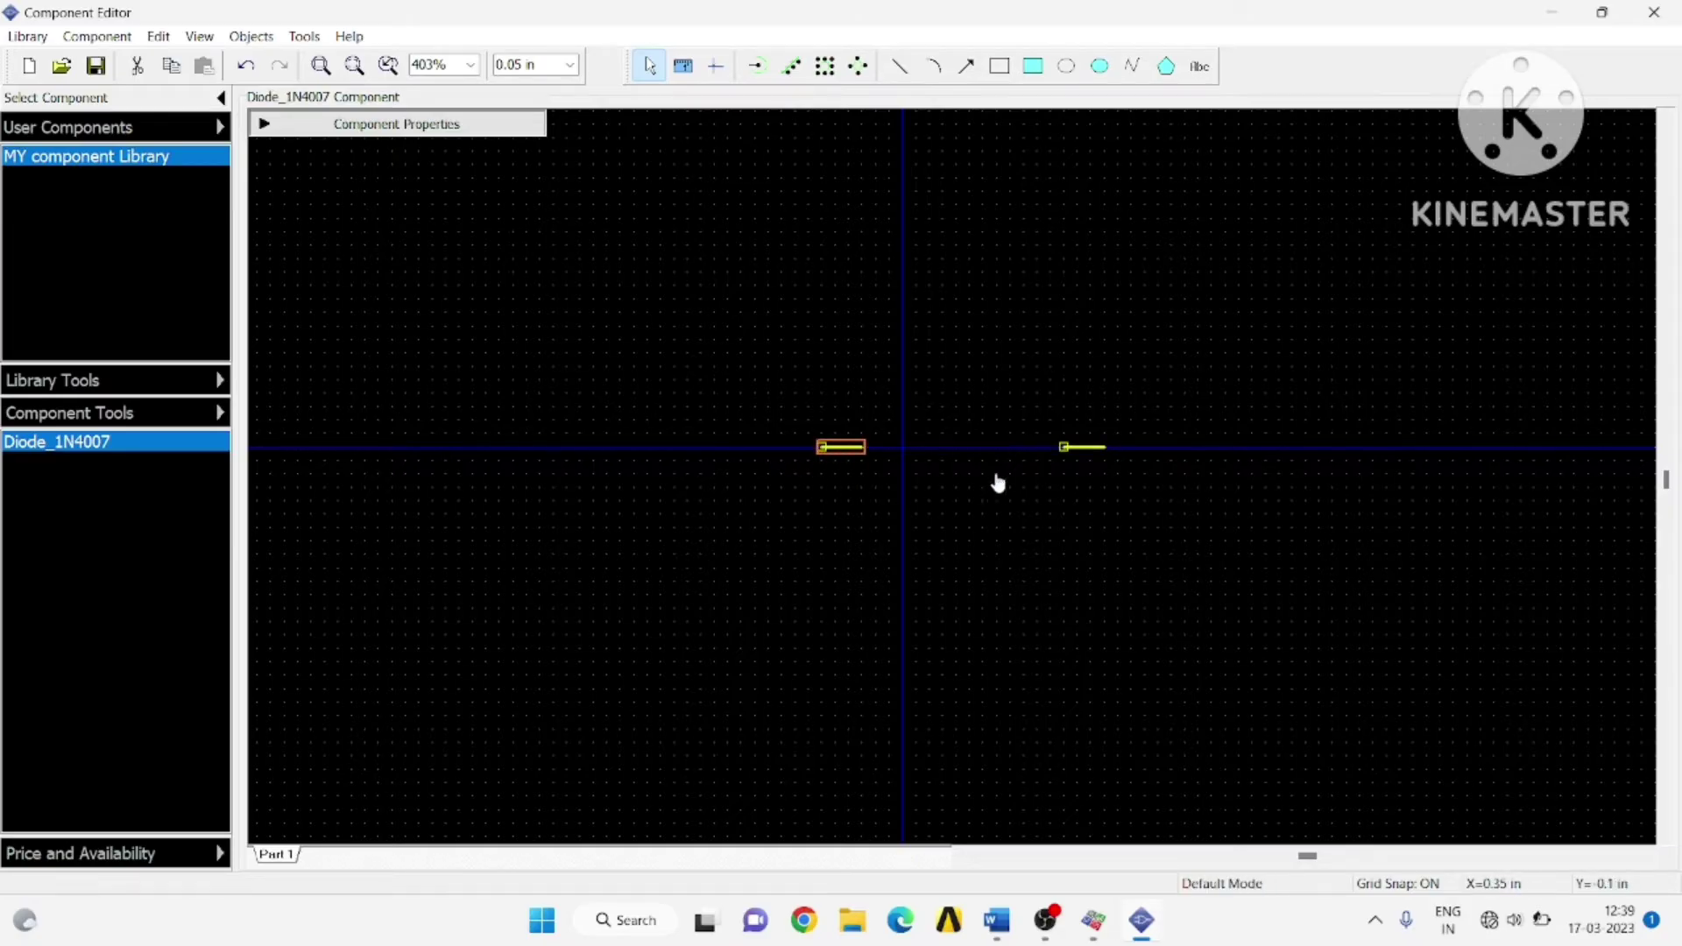
{"action": "left_click_drag", "start_coordinate": [1077, 453], "coordinate": [988, 463]}
{"action": "left_click", "coordinate": [1003, 501]}
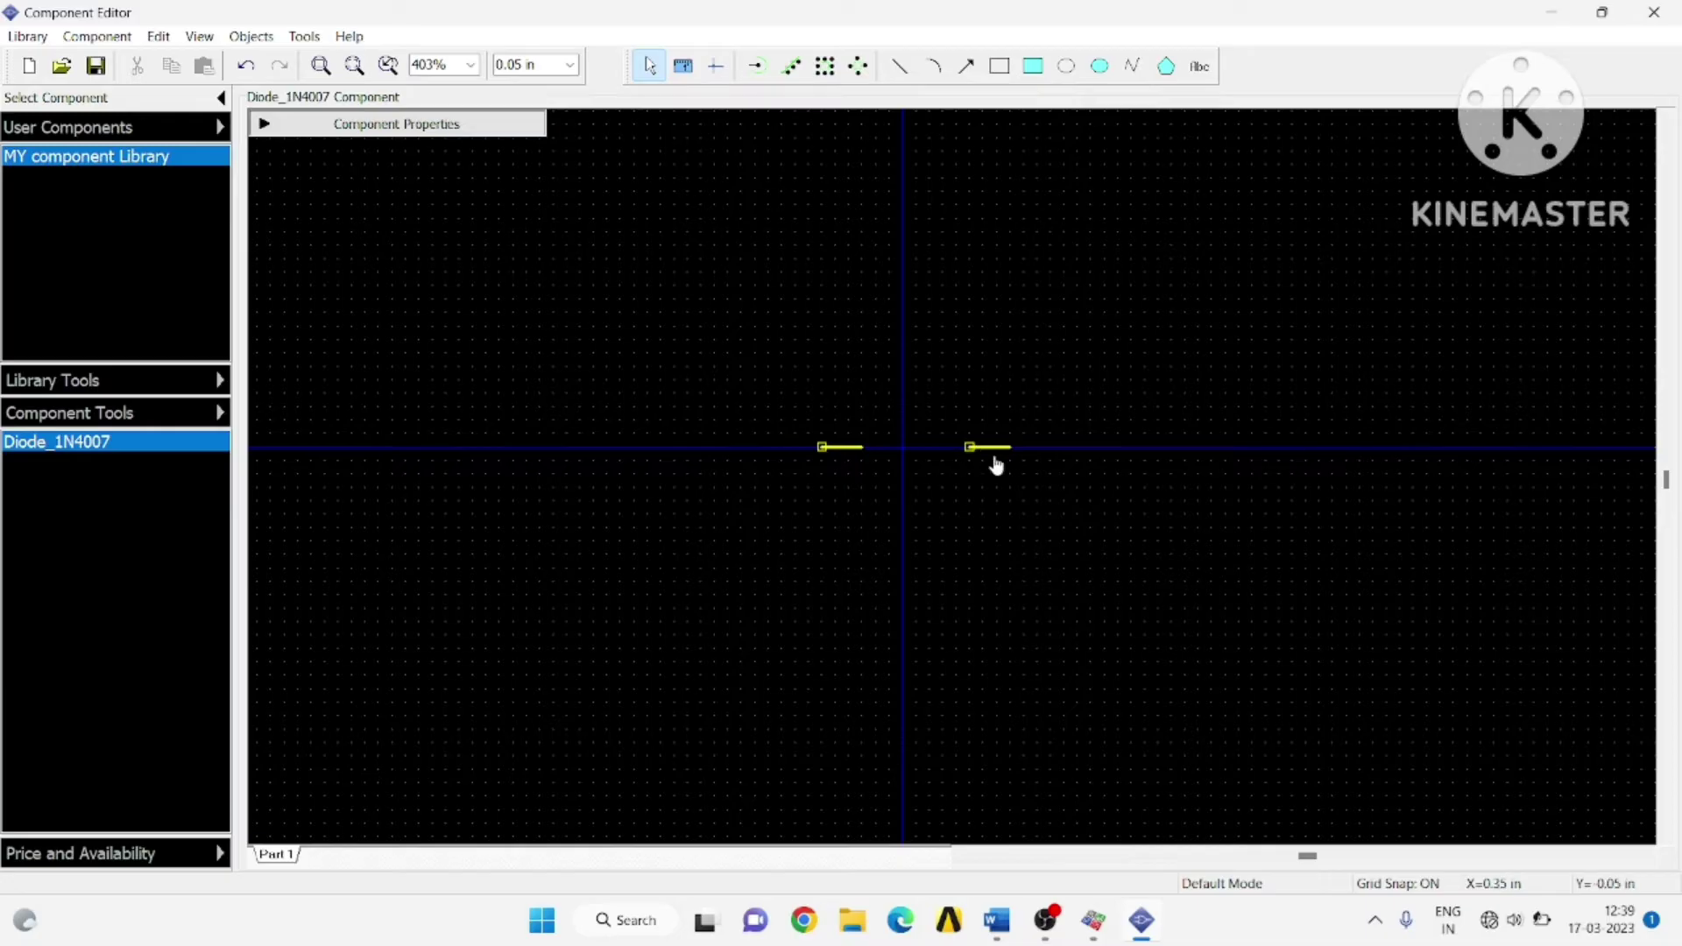
{"action": "left_click_drag", "start_coordinate": [971, 459], "coordinate": [943, 459]}
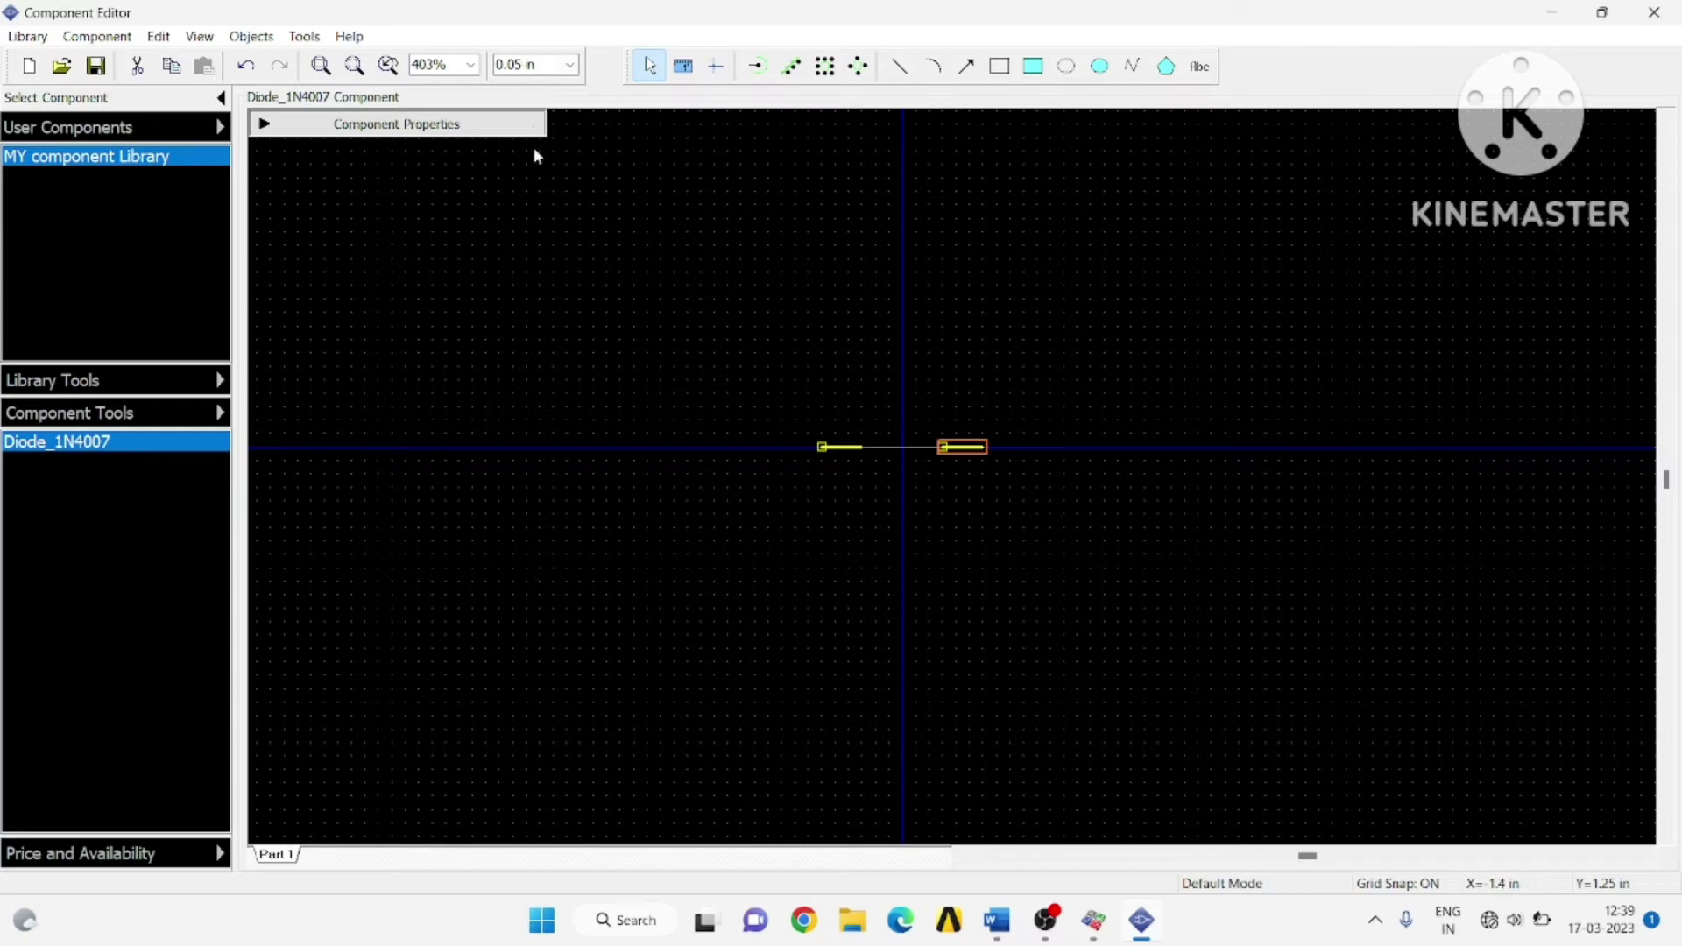
{"action": "scroll", "coordinate": [901, 449], "scroll_direction": "up", "scroll_amount": 5}
{"action": "scroll", "coordinate": [890, 472], "scroll_direction": "up", "scroll_amount": 2}
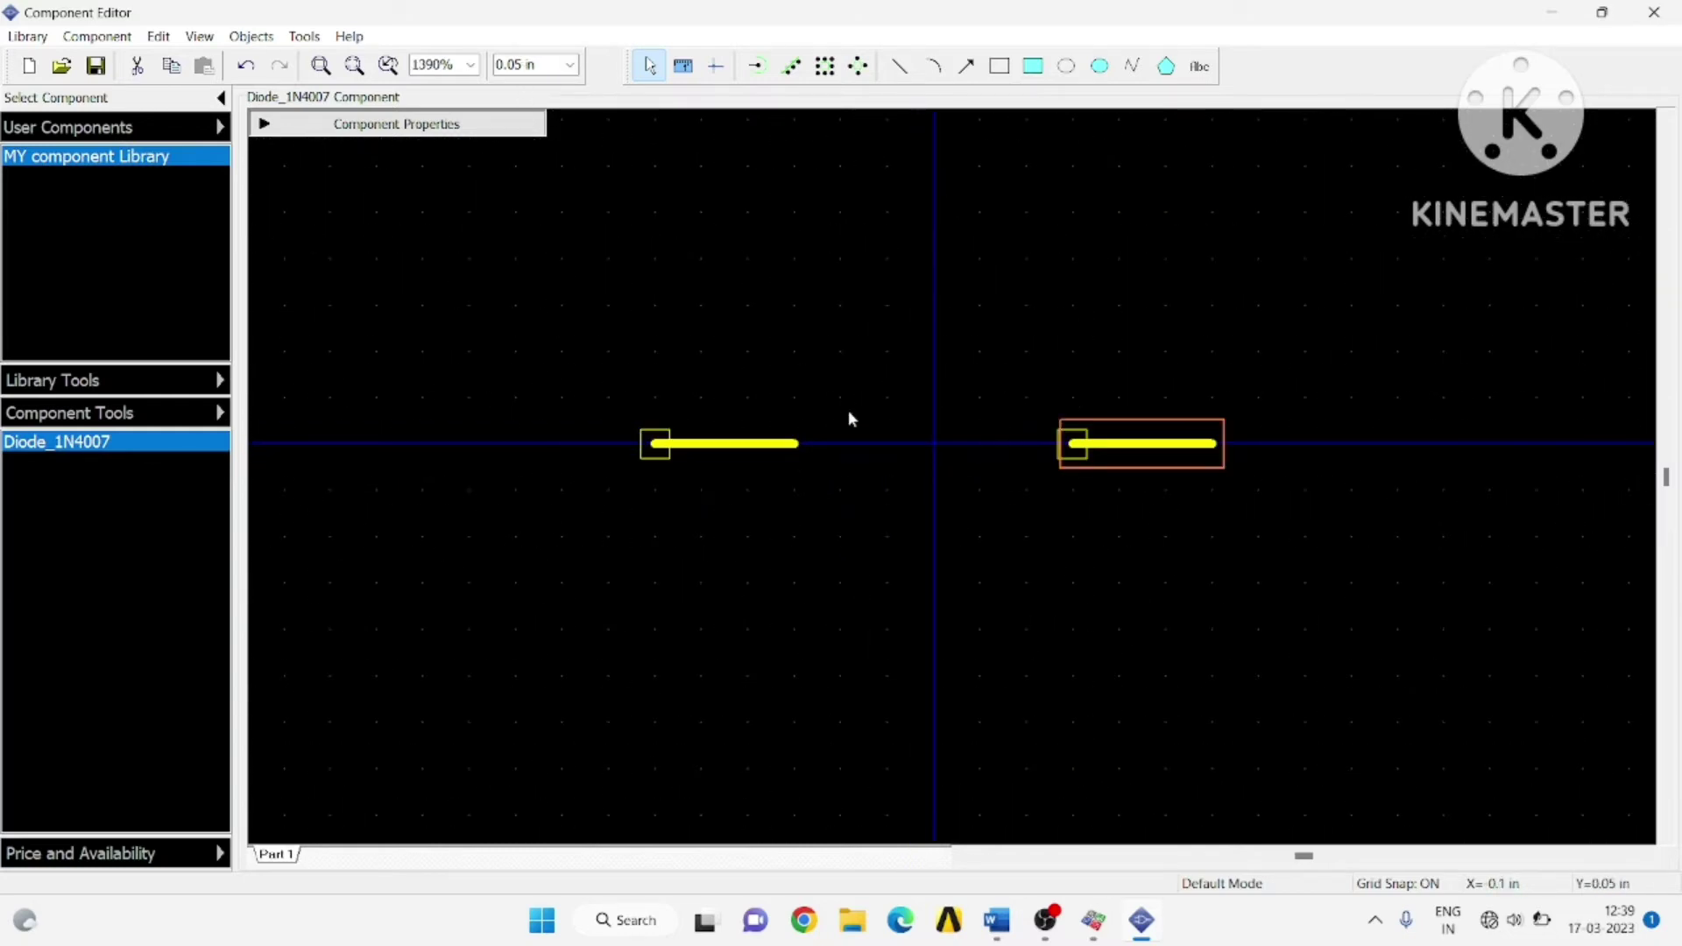
{"action": "left_click", "coordinate": [841, 402]}
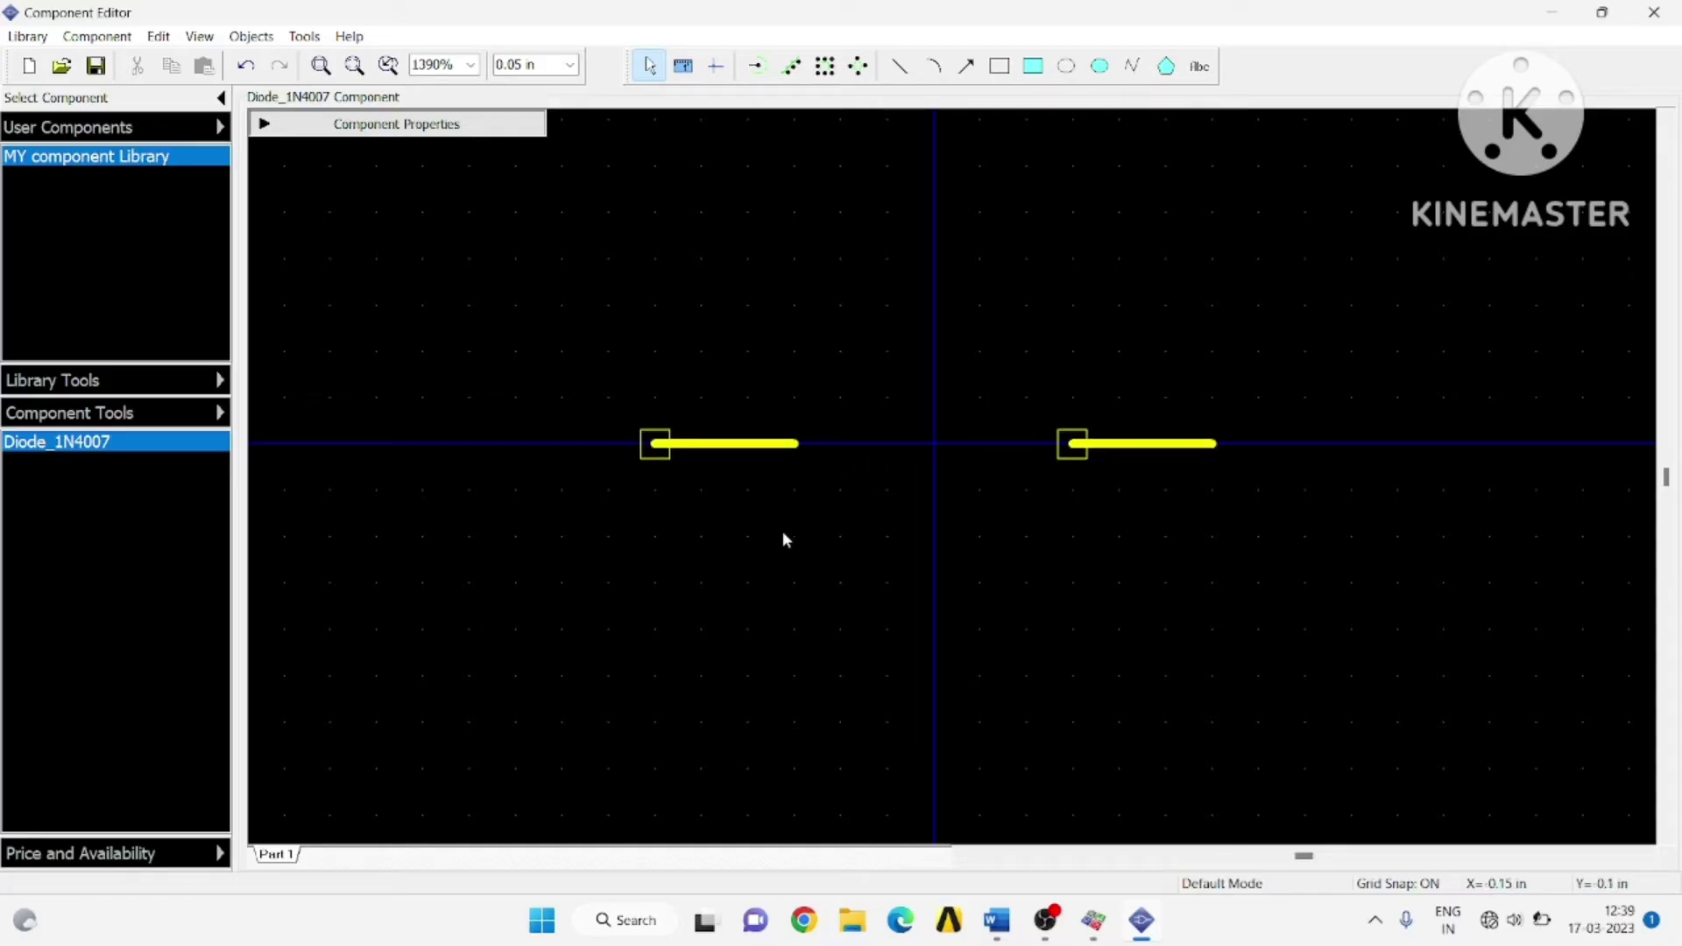
- Shift pin 1 toward the vertical axis and rotate pin 2 so it faces pin 1
{"action": "left_click", "coordinate": [755, 455]}
{"action": "left_click_drag", "start_coordinate": [755, 455], "coordinate": [826, 466]}
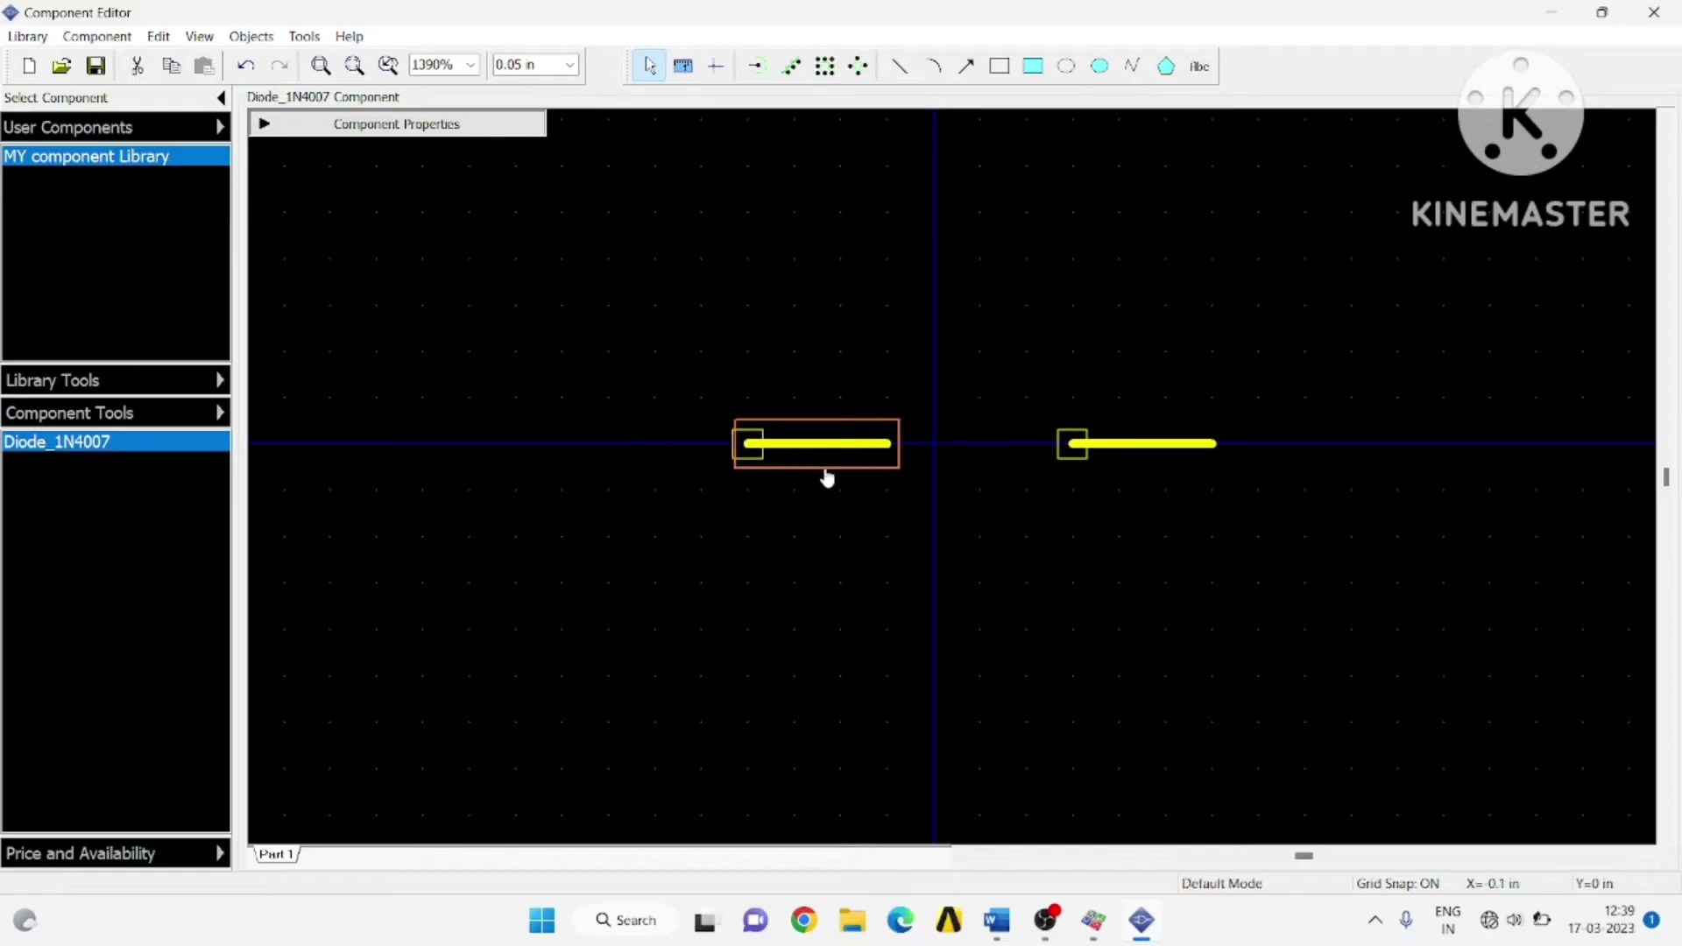
{"action": "left_click", "coordinate": [1114, 454]}
{"action": "key", "text": "r"}
{"action": "key", "text": "r"}
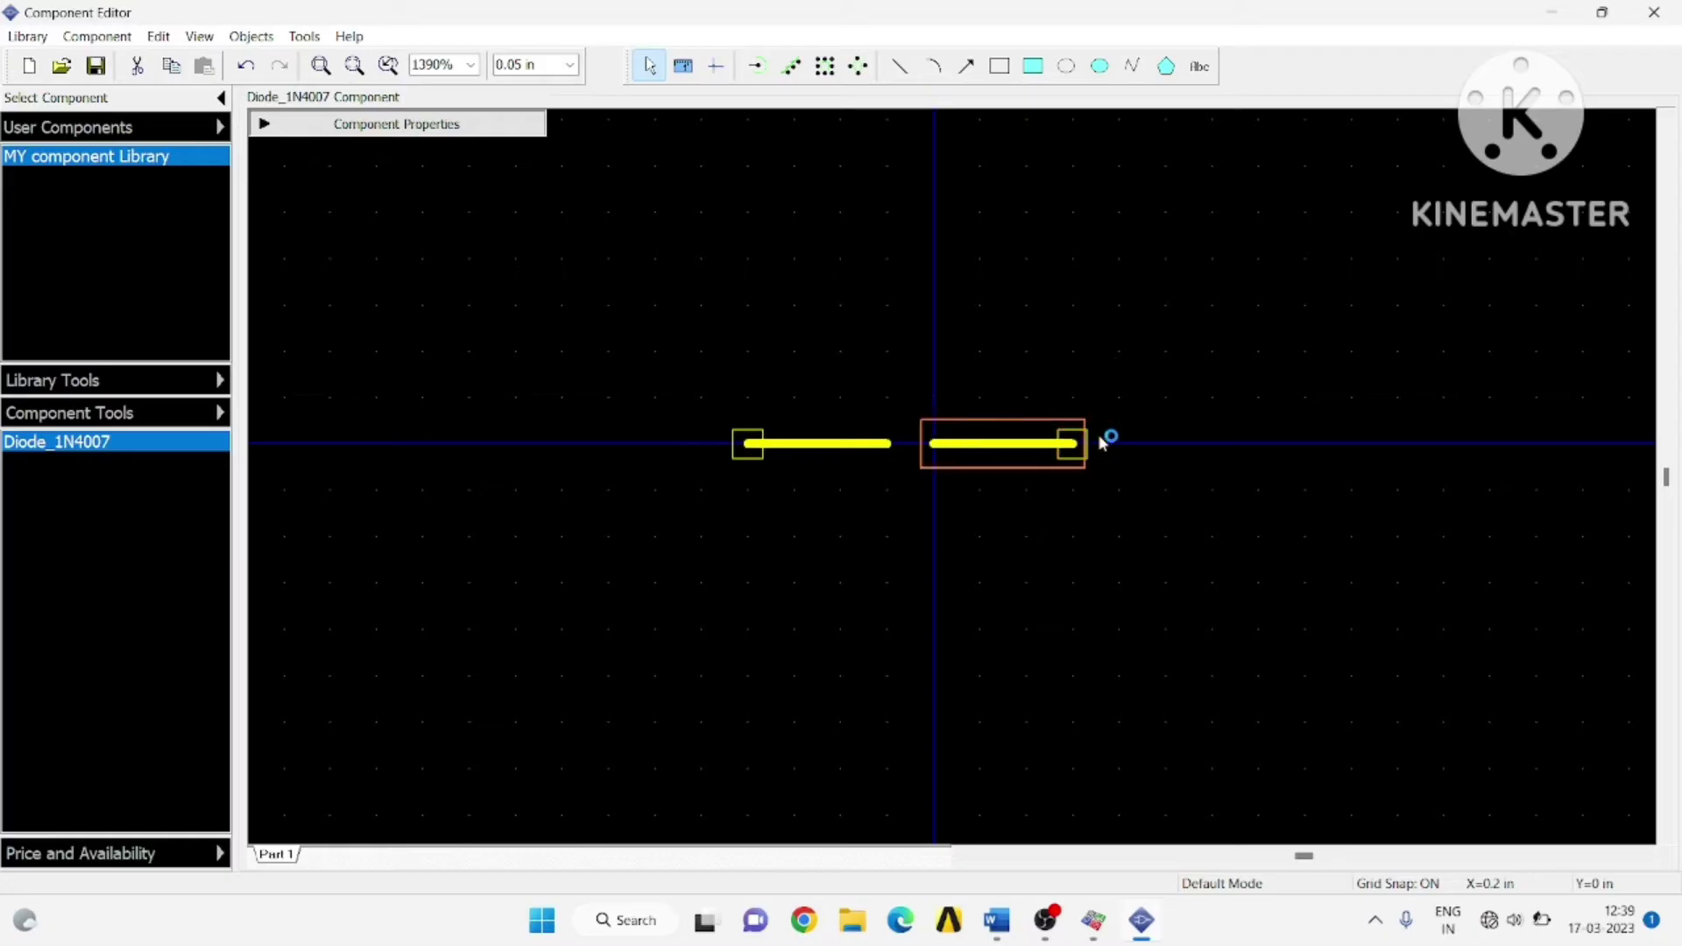
{"action": "key", "text": "r"}
{"action": "key", "text": "r"}
{"action": "left_click", "coordinate": [1078, 529]}
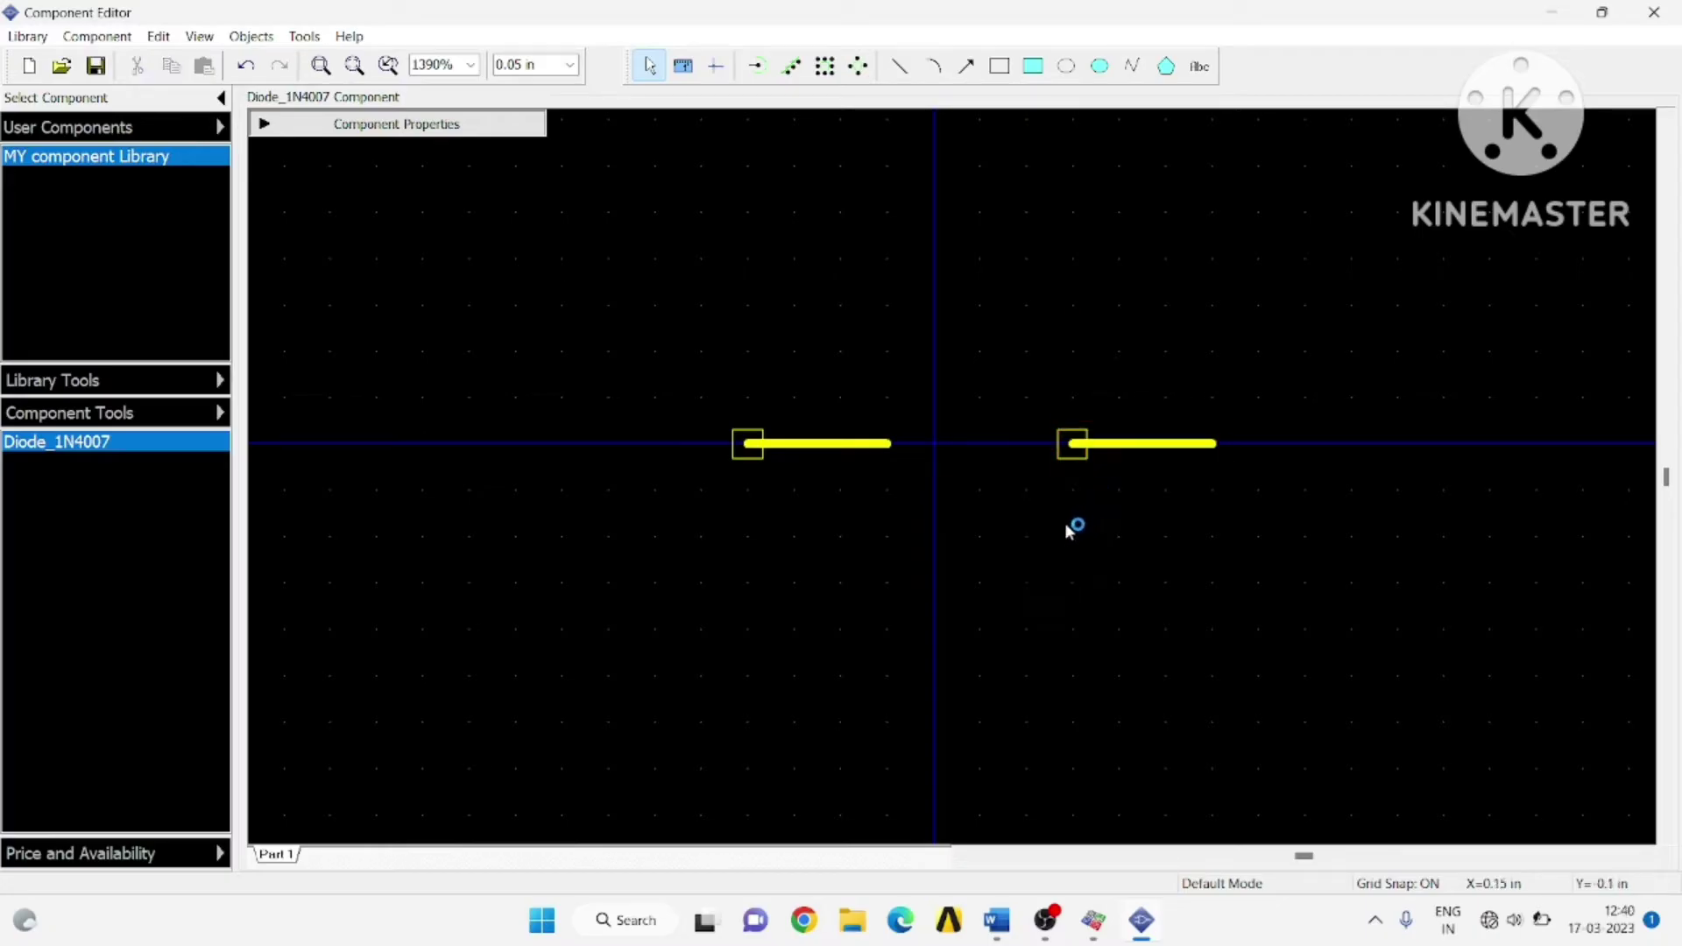
{"action": "left_click_drag", "start_coordinate": [1100, 451], "coordinate": [1040, 454]}
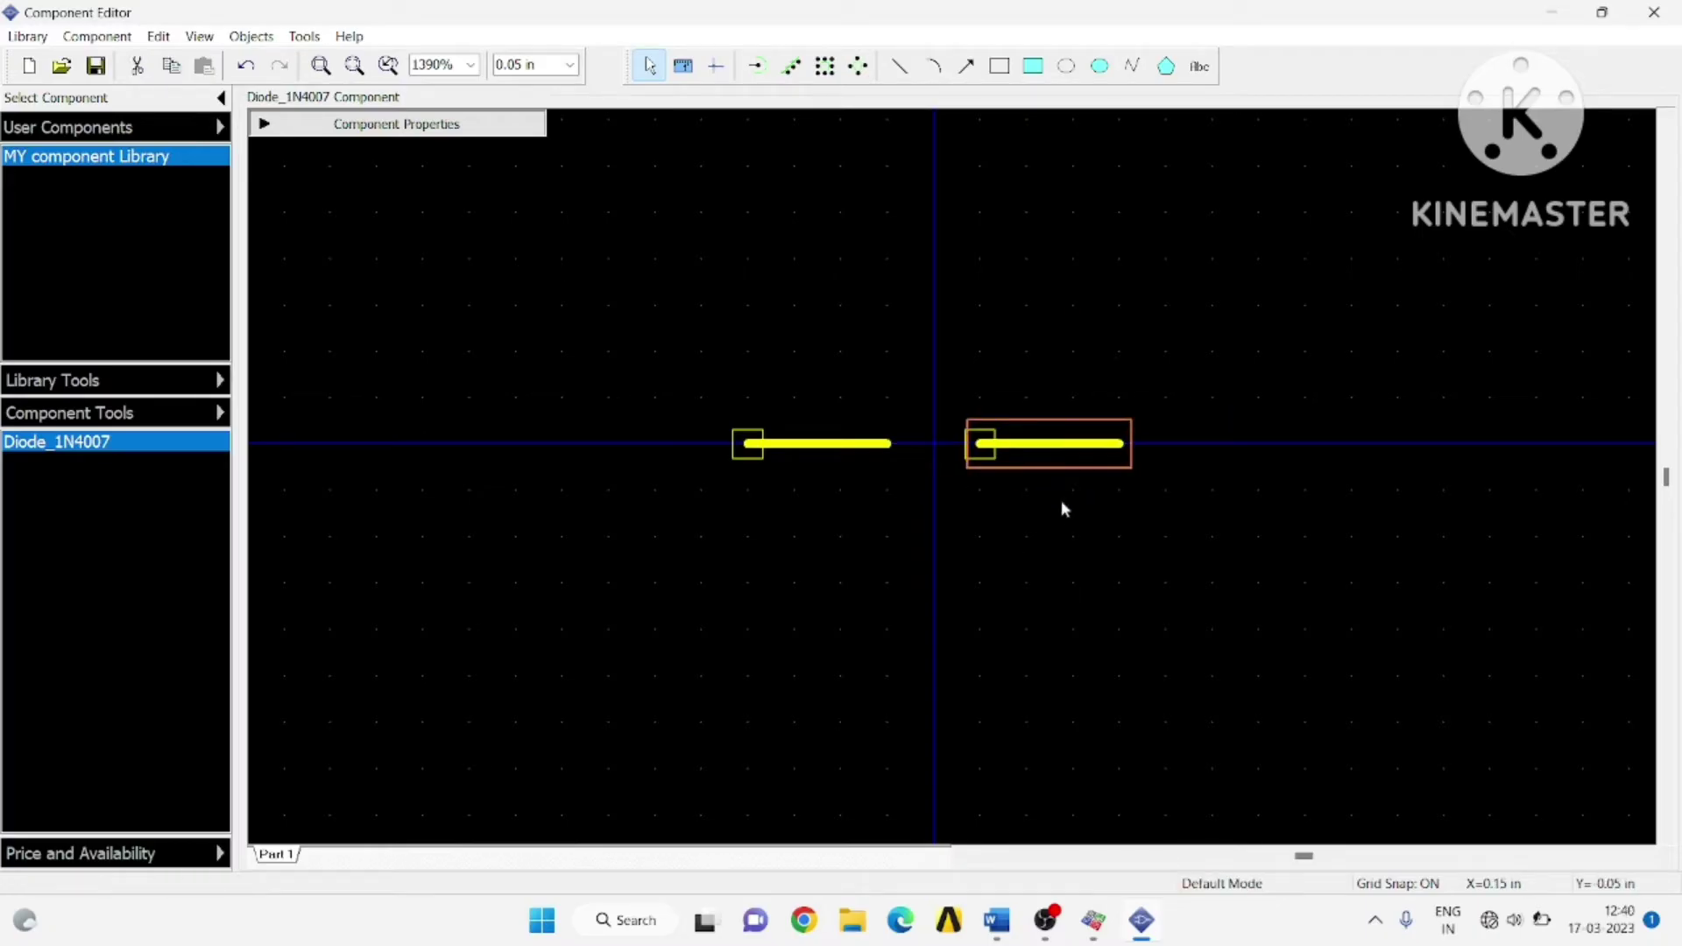
{"action": "left_click", "coordinate": [1070, 580]}
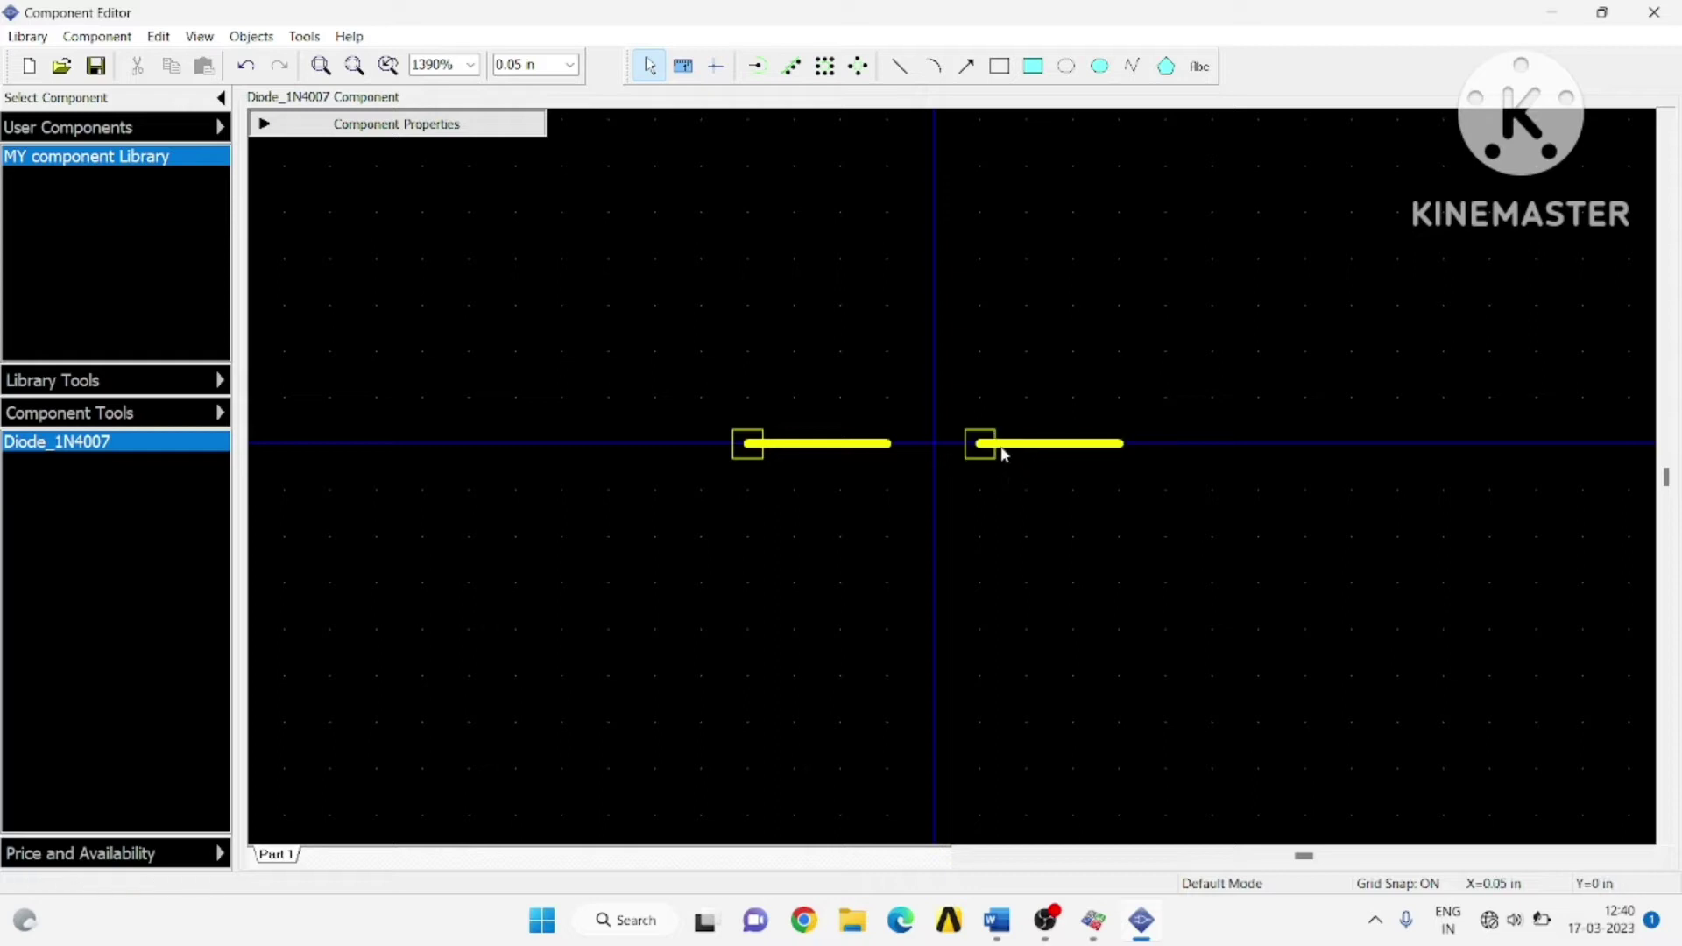
{"action": "left_click", "coordinate": [1031, 452]}
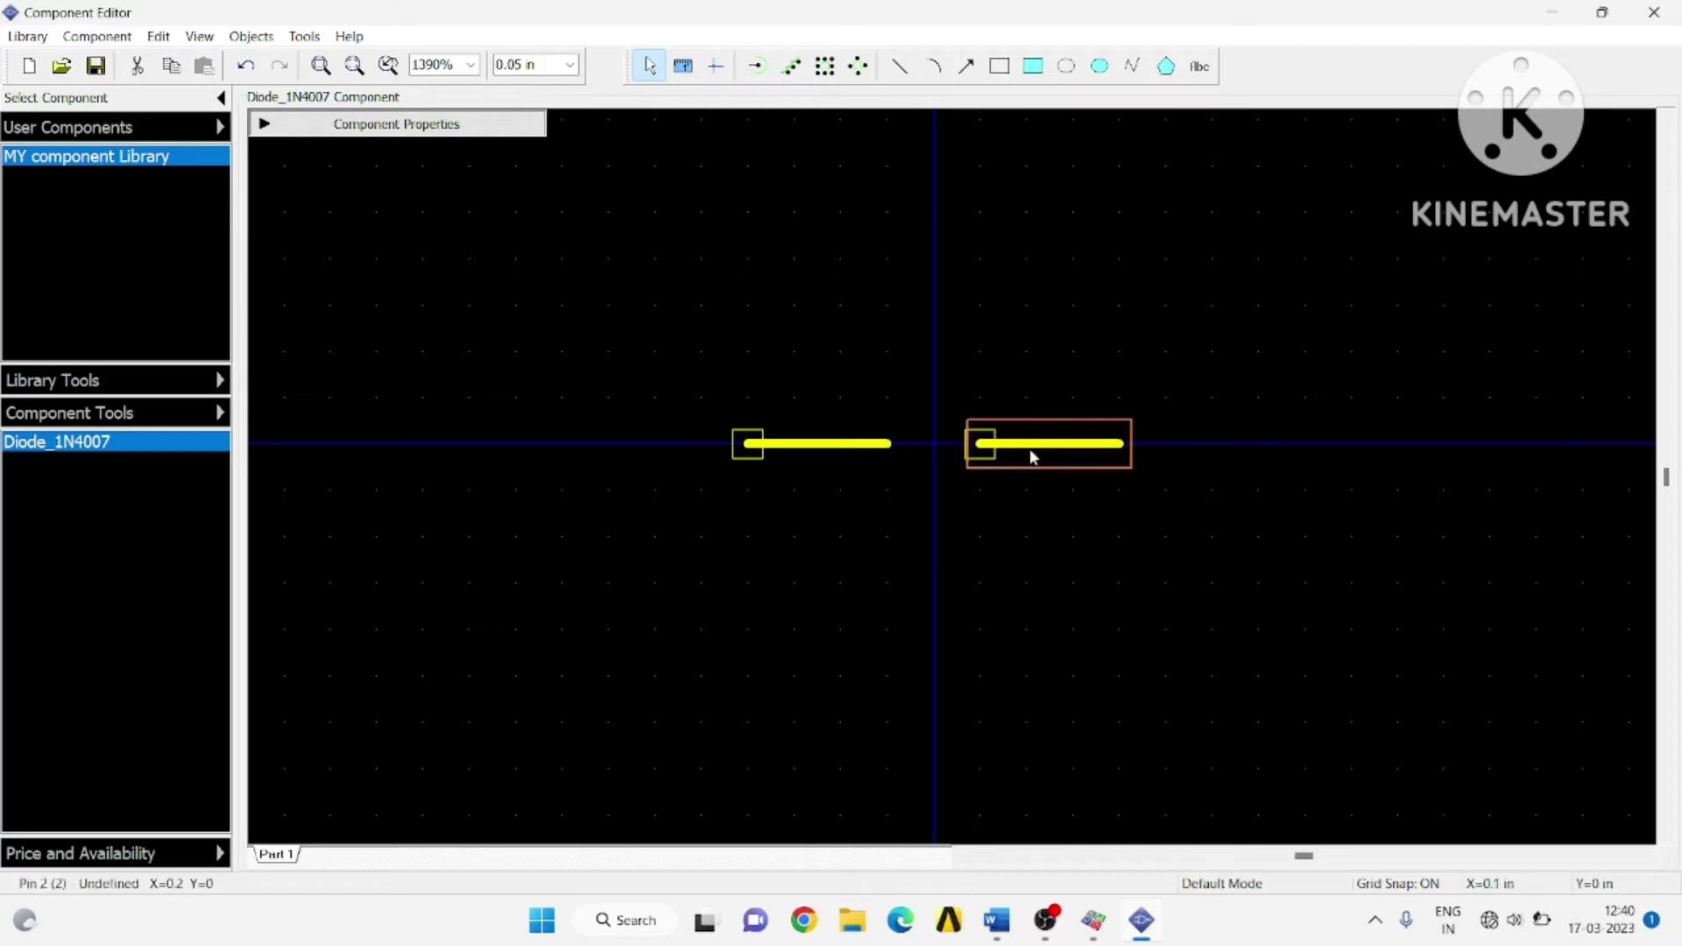
{"action": "key", "text": "r"}
{"action": "key", "text": "r"}
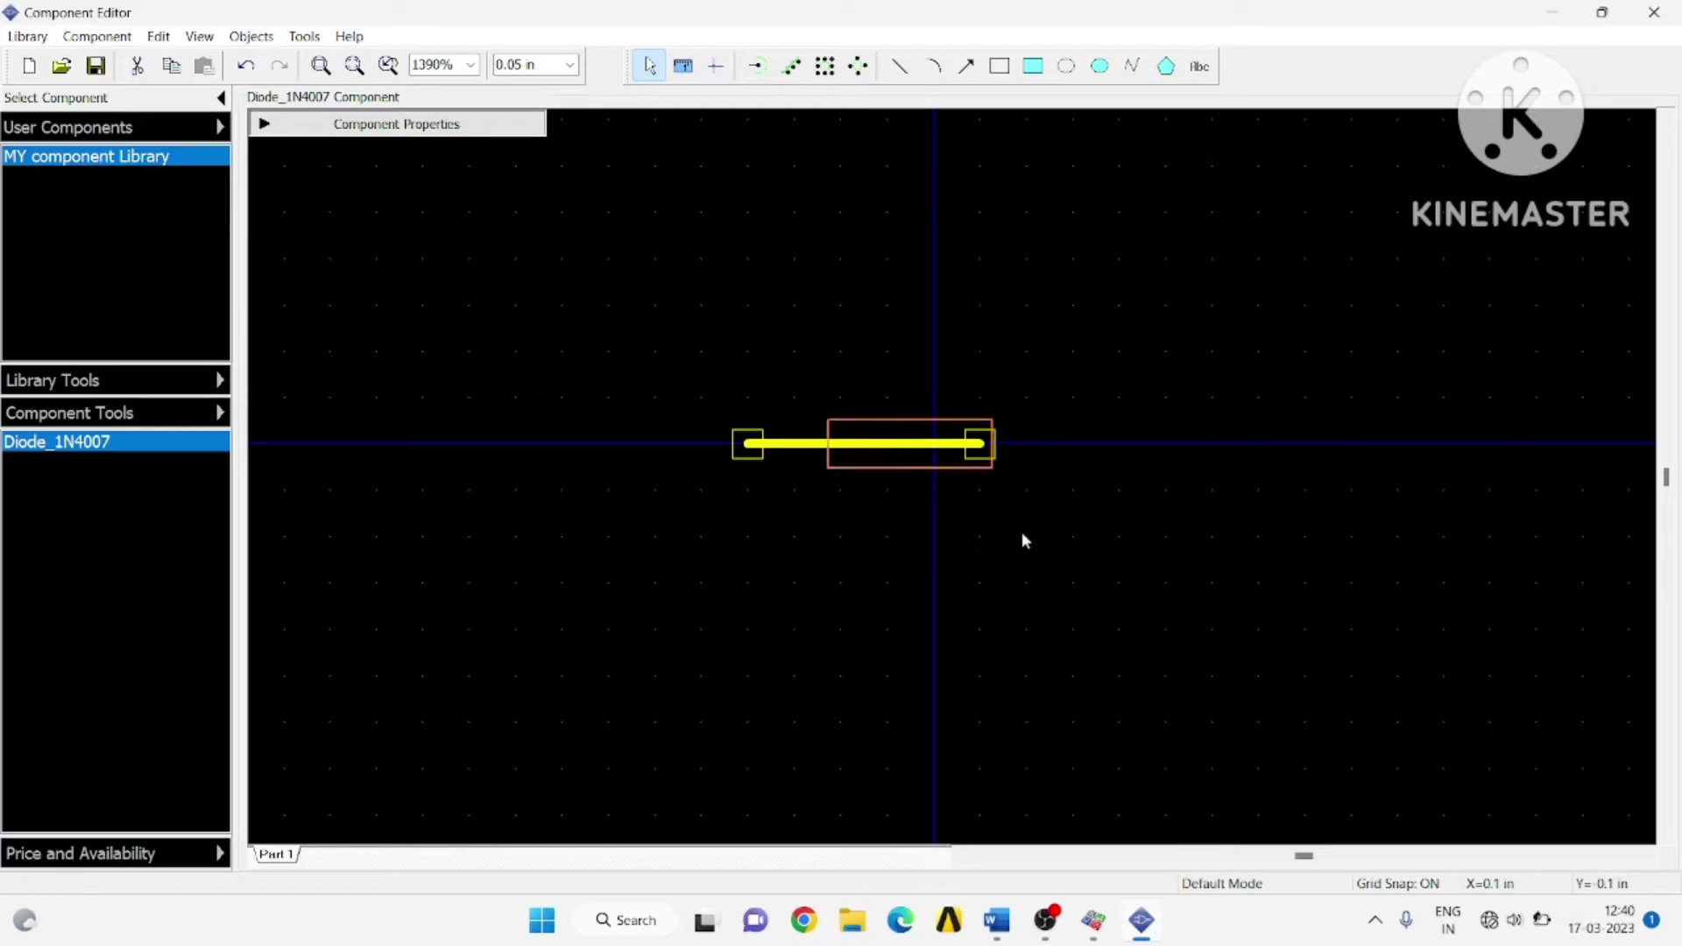
{"action": "left_click", "coordinate": [1016, 450]}
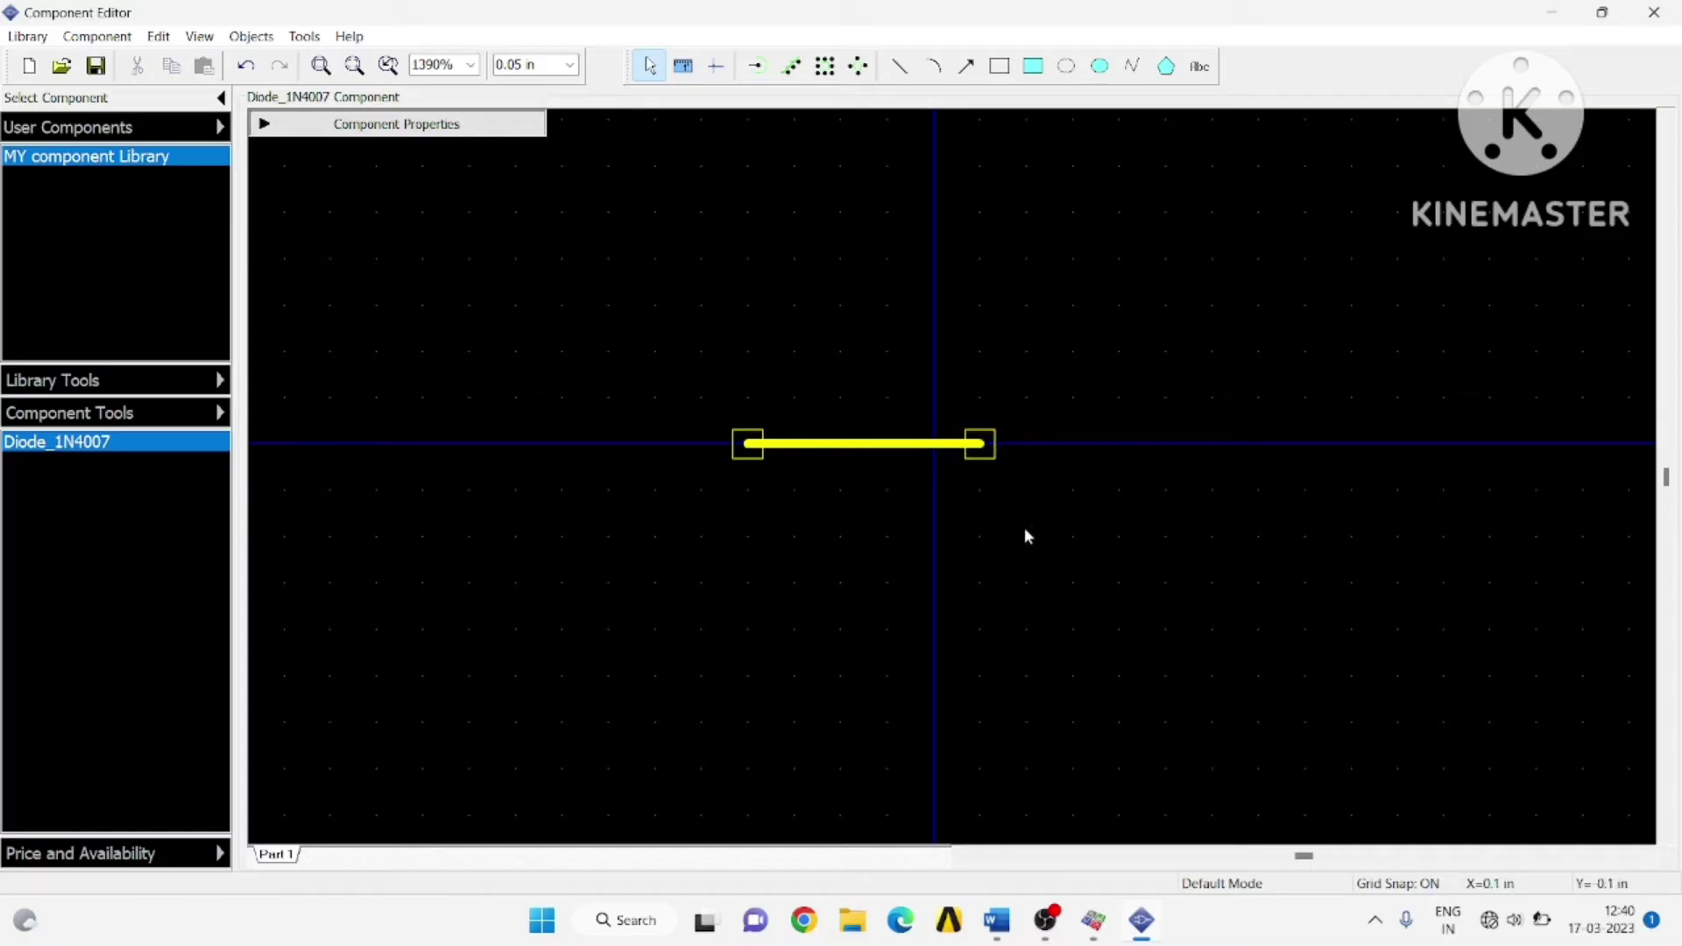
{"action": "left_click_drag", "start_coordinate": [969, 454], "coordinate": [1104, 460]}
- Set the left pin's electric type to Passive in Pin Properties
{"action": "scroll", "coordinate": [956, 576], "scroll_direction": "up", "scroll_amount": 4}
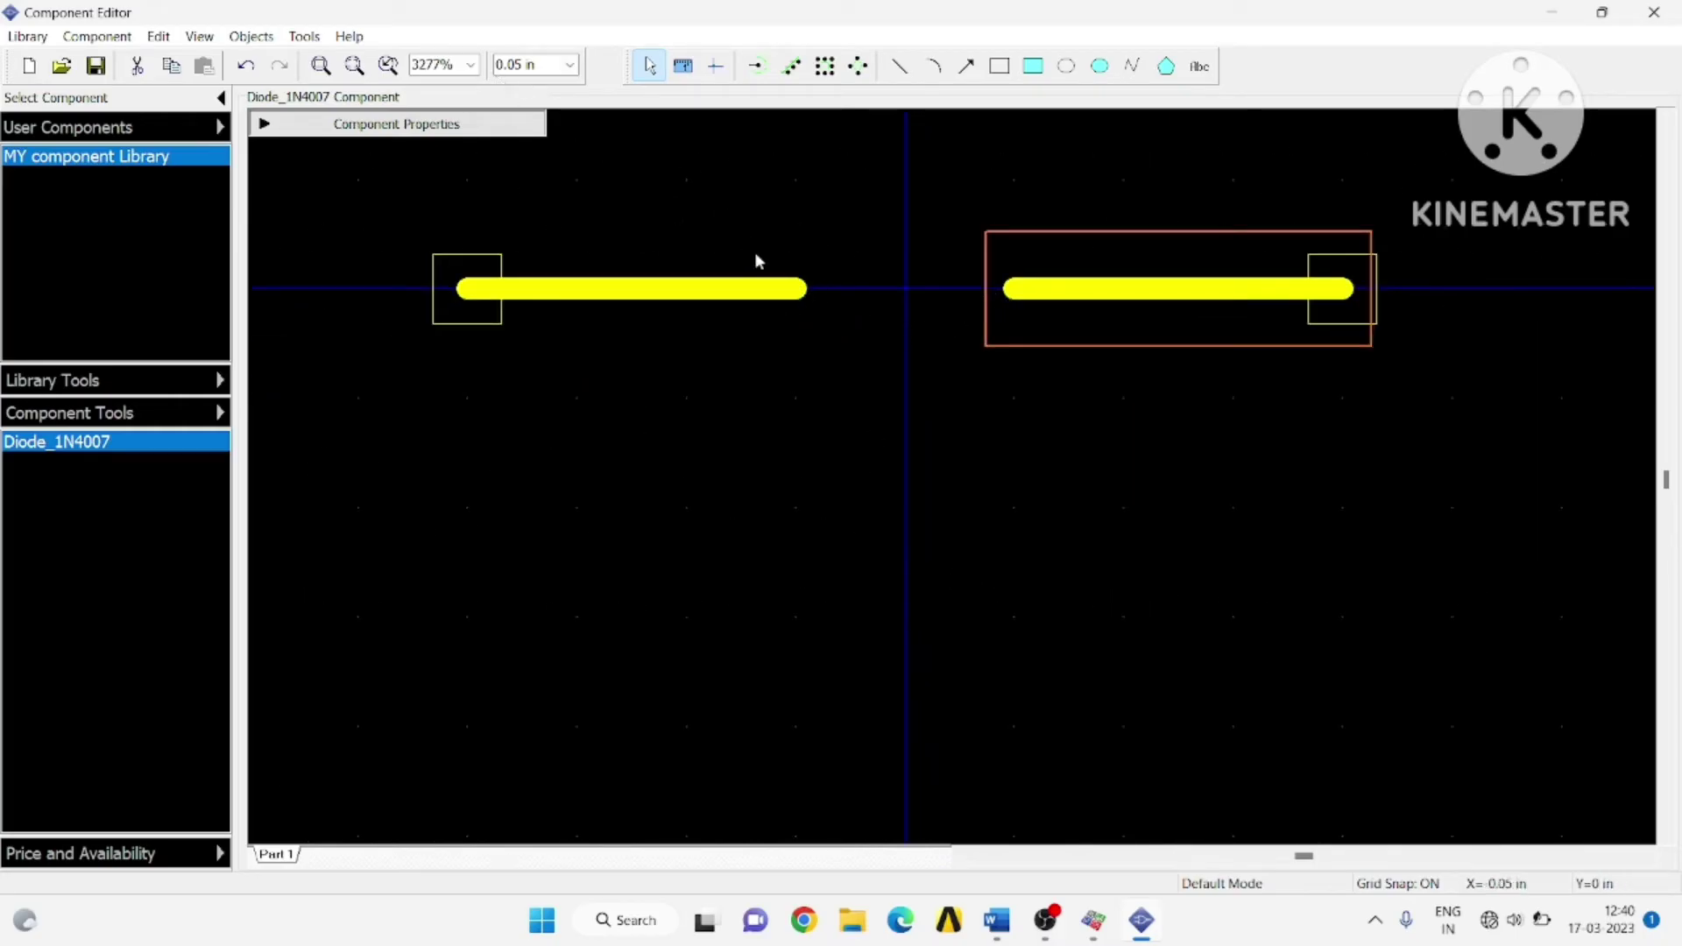
{"action": "scroll", "coordinate": [878, 523], "scroll_direction": "down", "scroll_amount": 1}
{"action": "left_click", "coordinate": [1110, 560]}
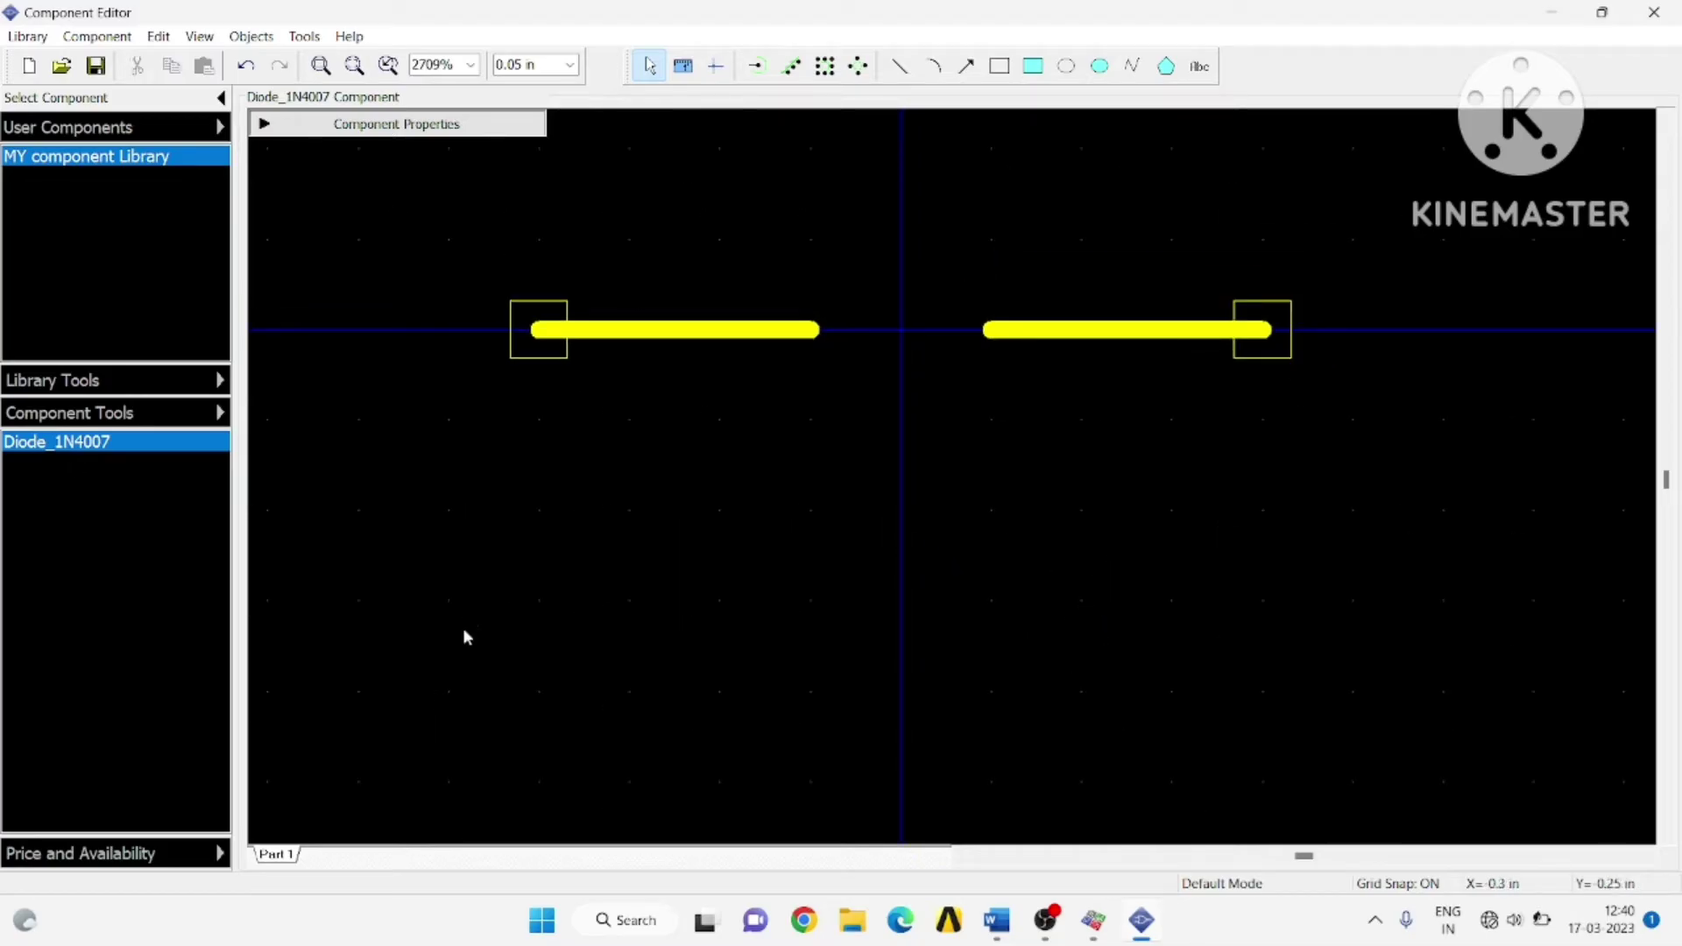
{"action": "right_click", "coordinate": [574, 334]}
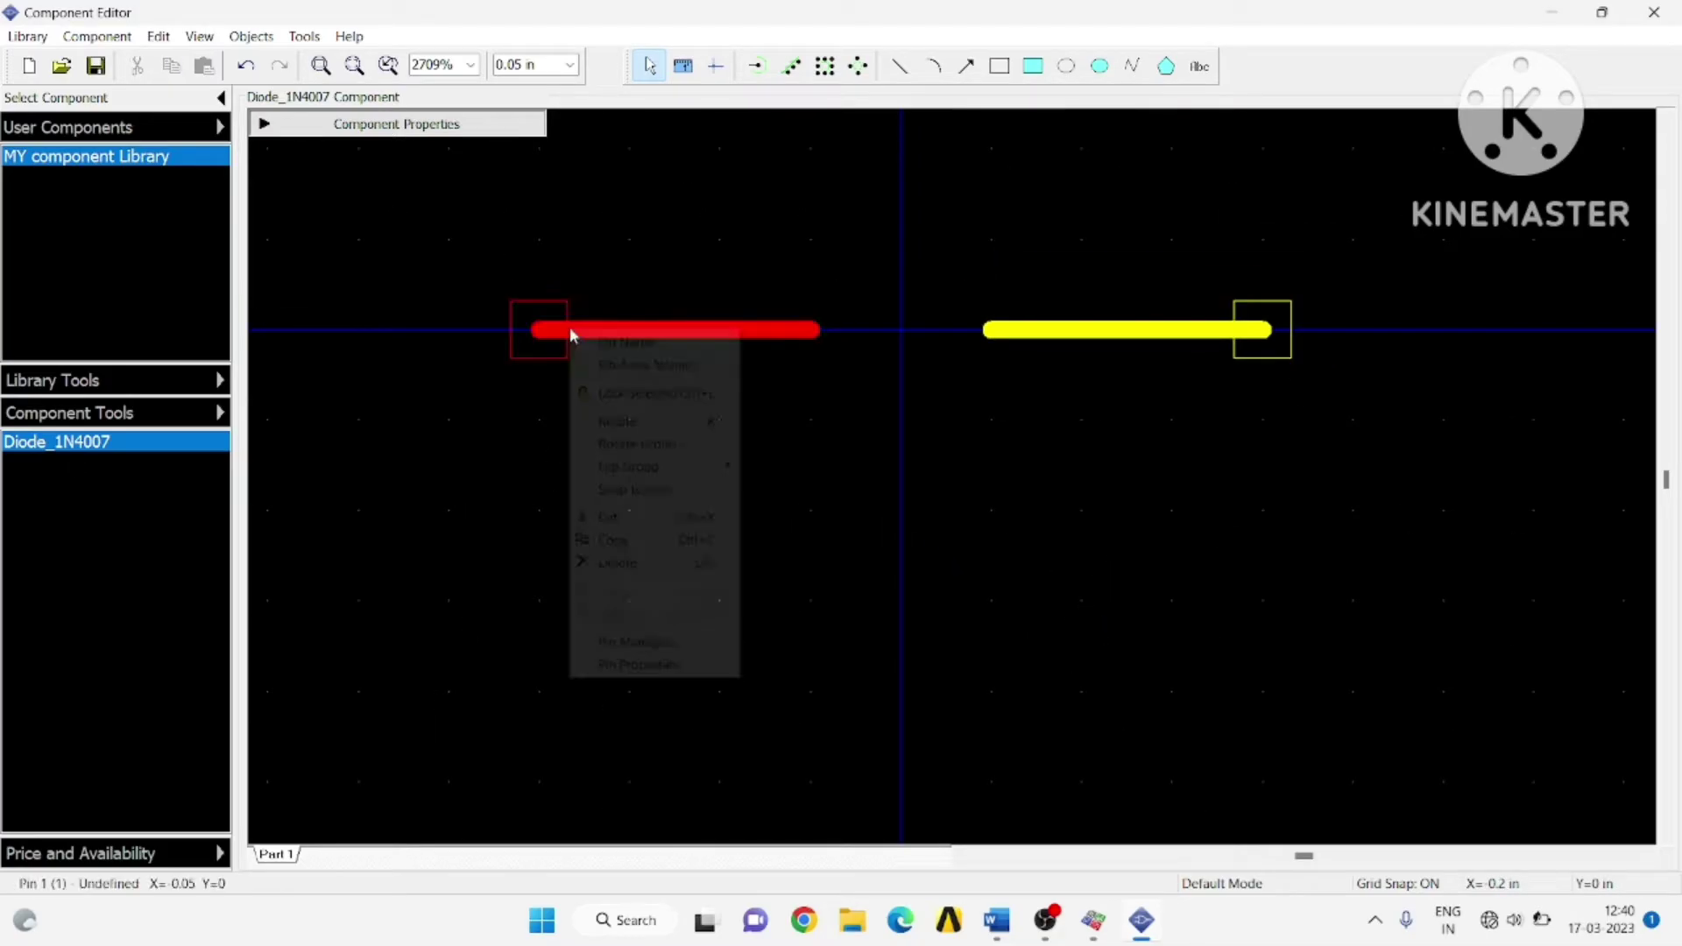
{"action": "left_click", "coordinate": [670, 665]}
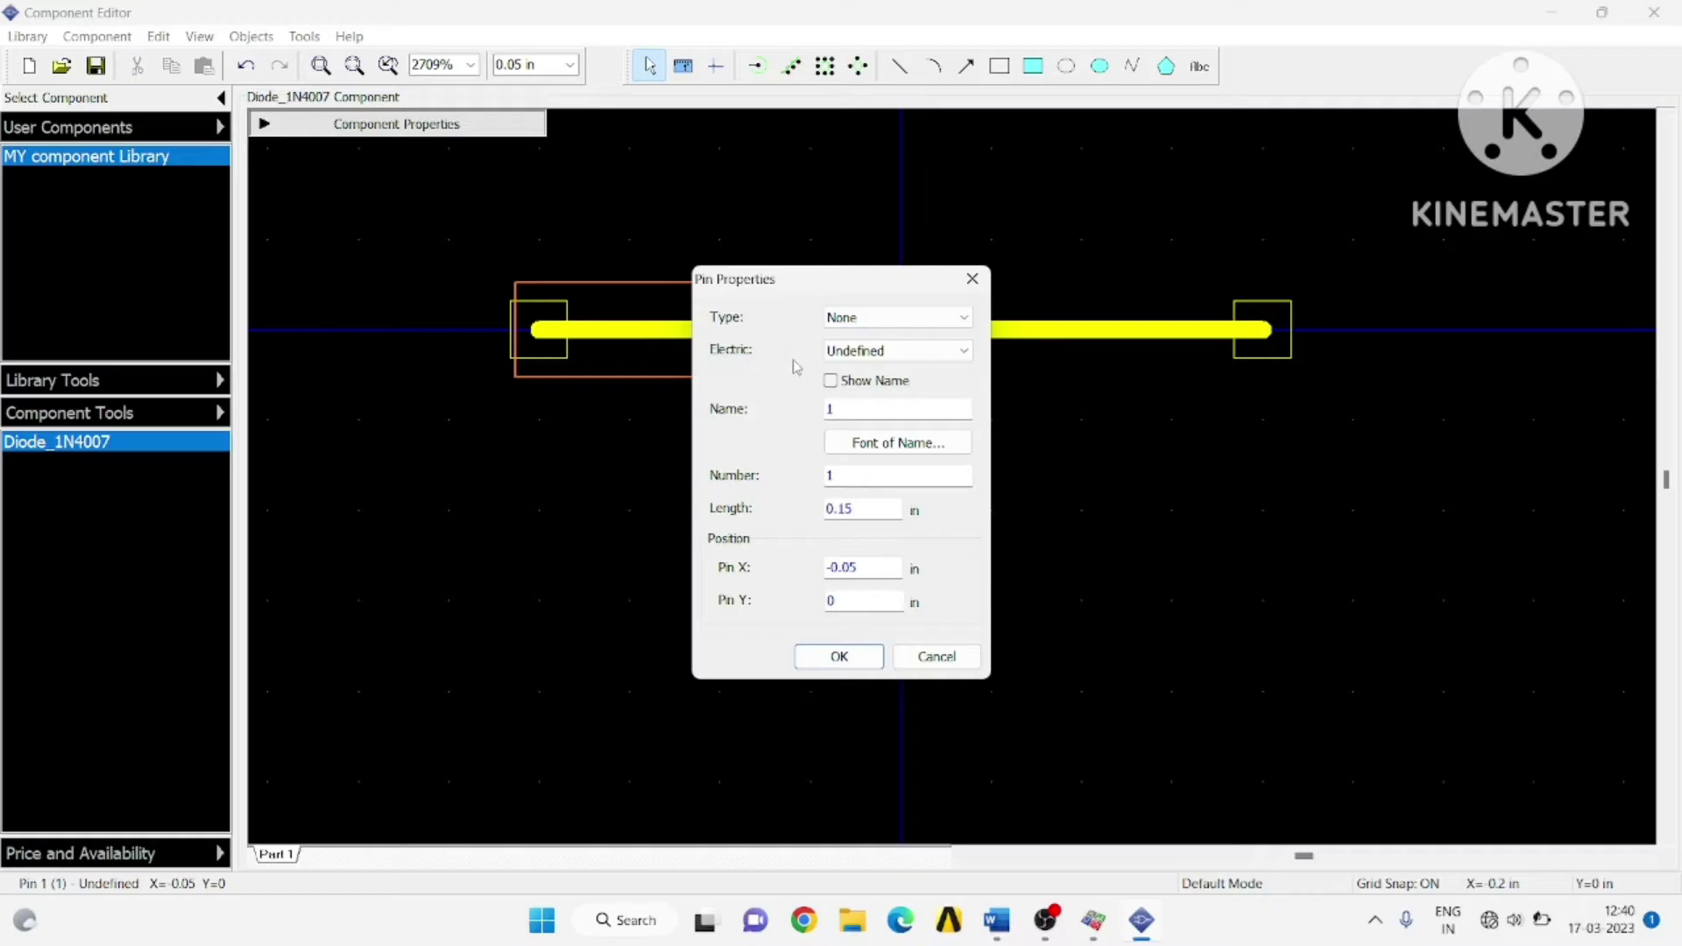
{"action": "left_click", "coordinate": [849, 353]}
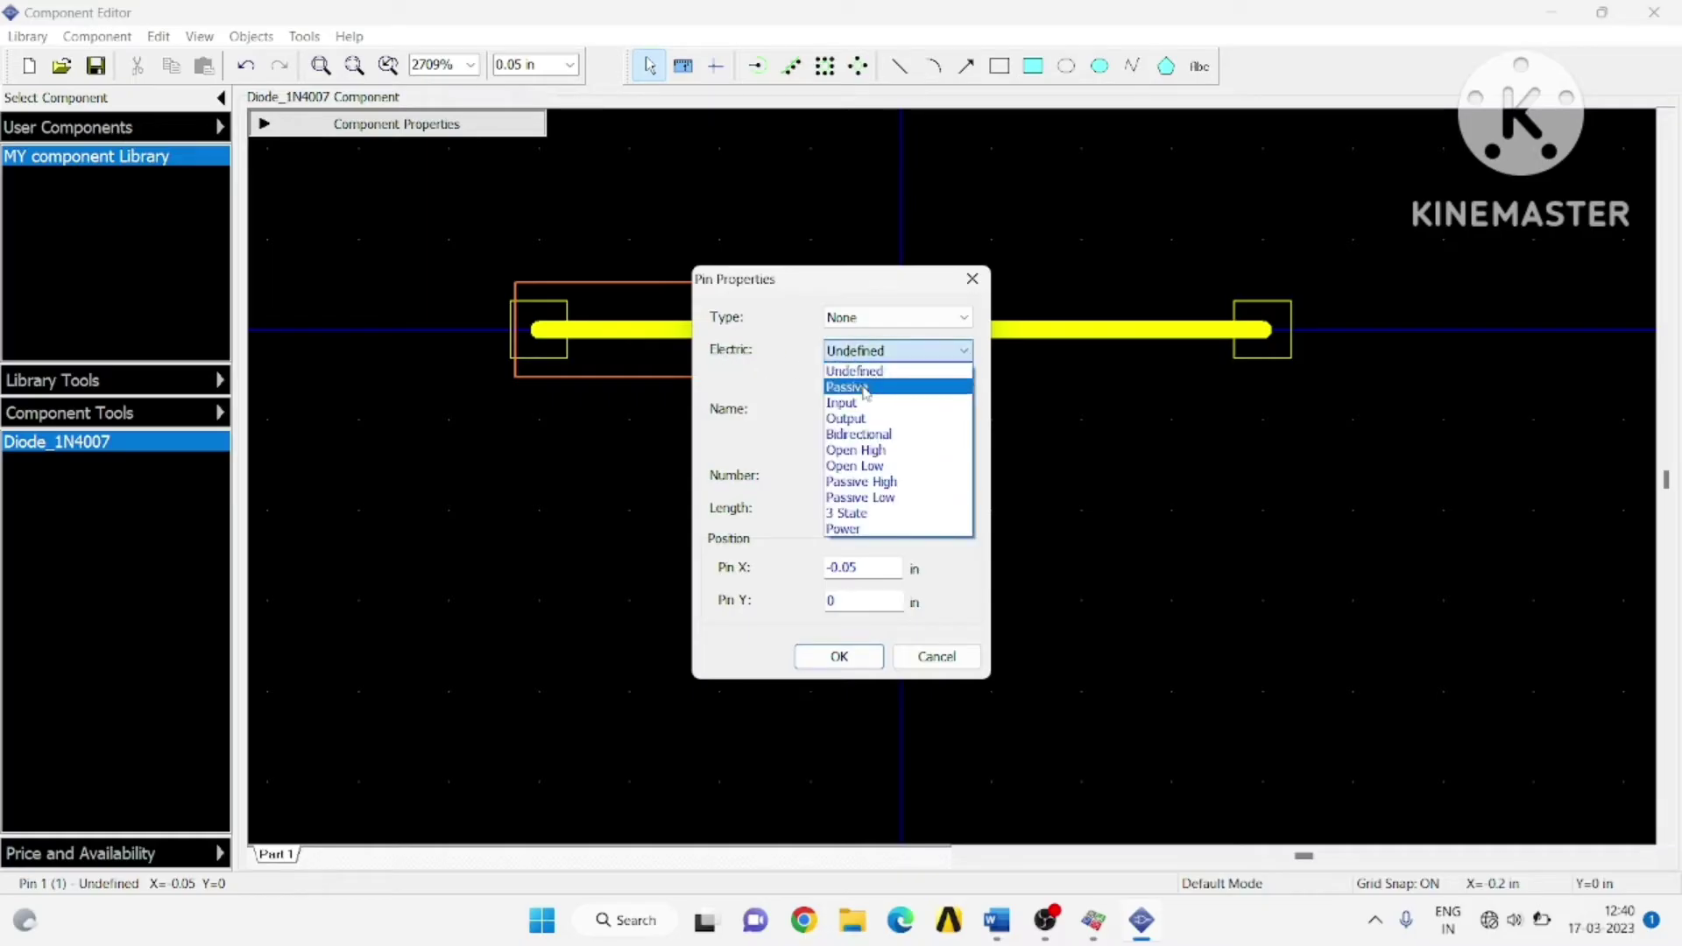
{"action": "left_click", "coordinate": [863, 387]}
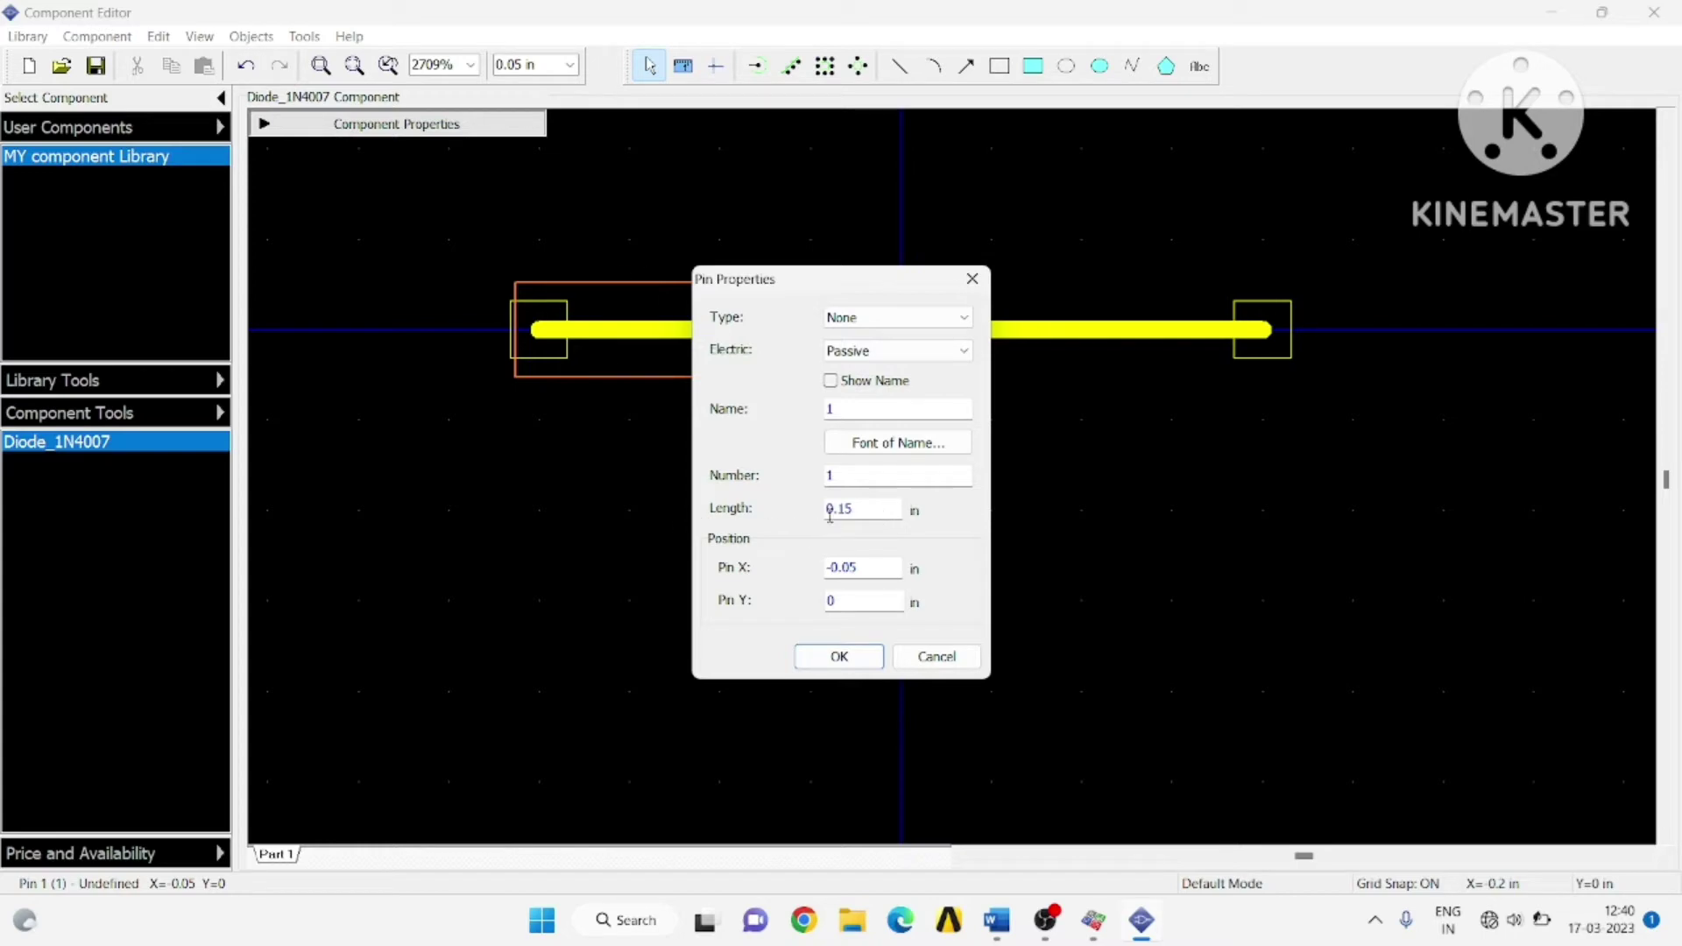
{"action": "left_click", "coordinate": [846, 658]}
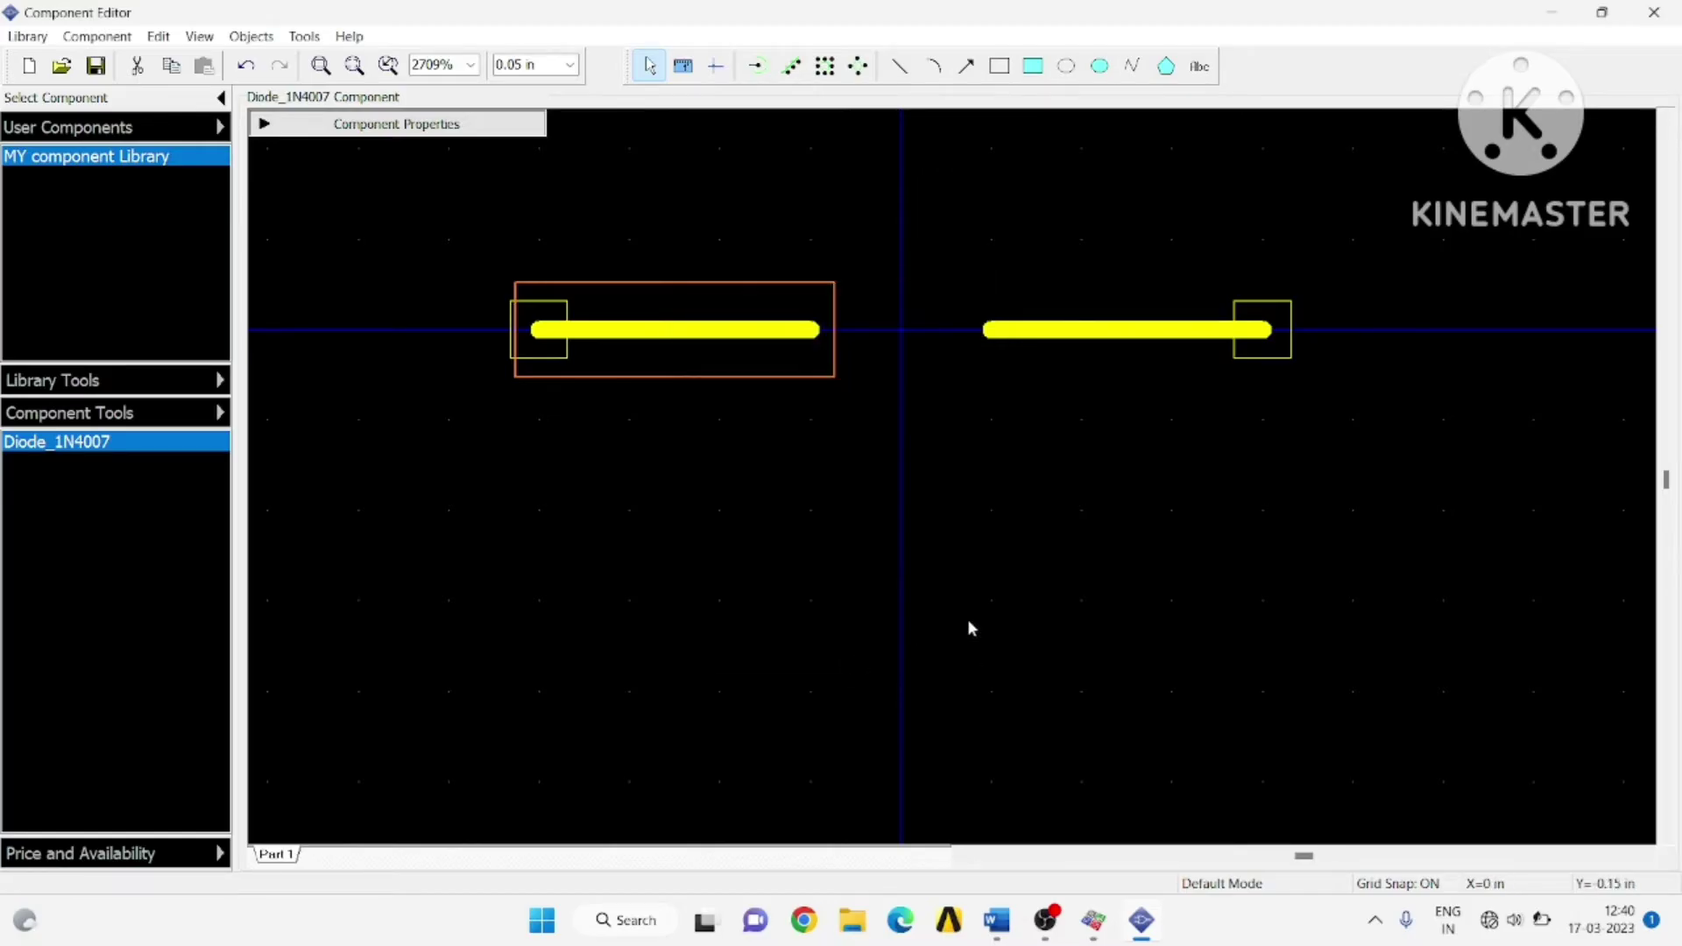
- Name the left pin A in Pin Properties
{"action": "right_click", "coordinate": [556, 330]}
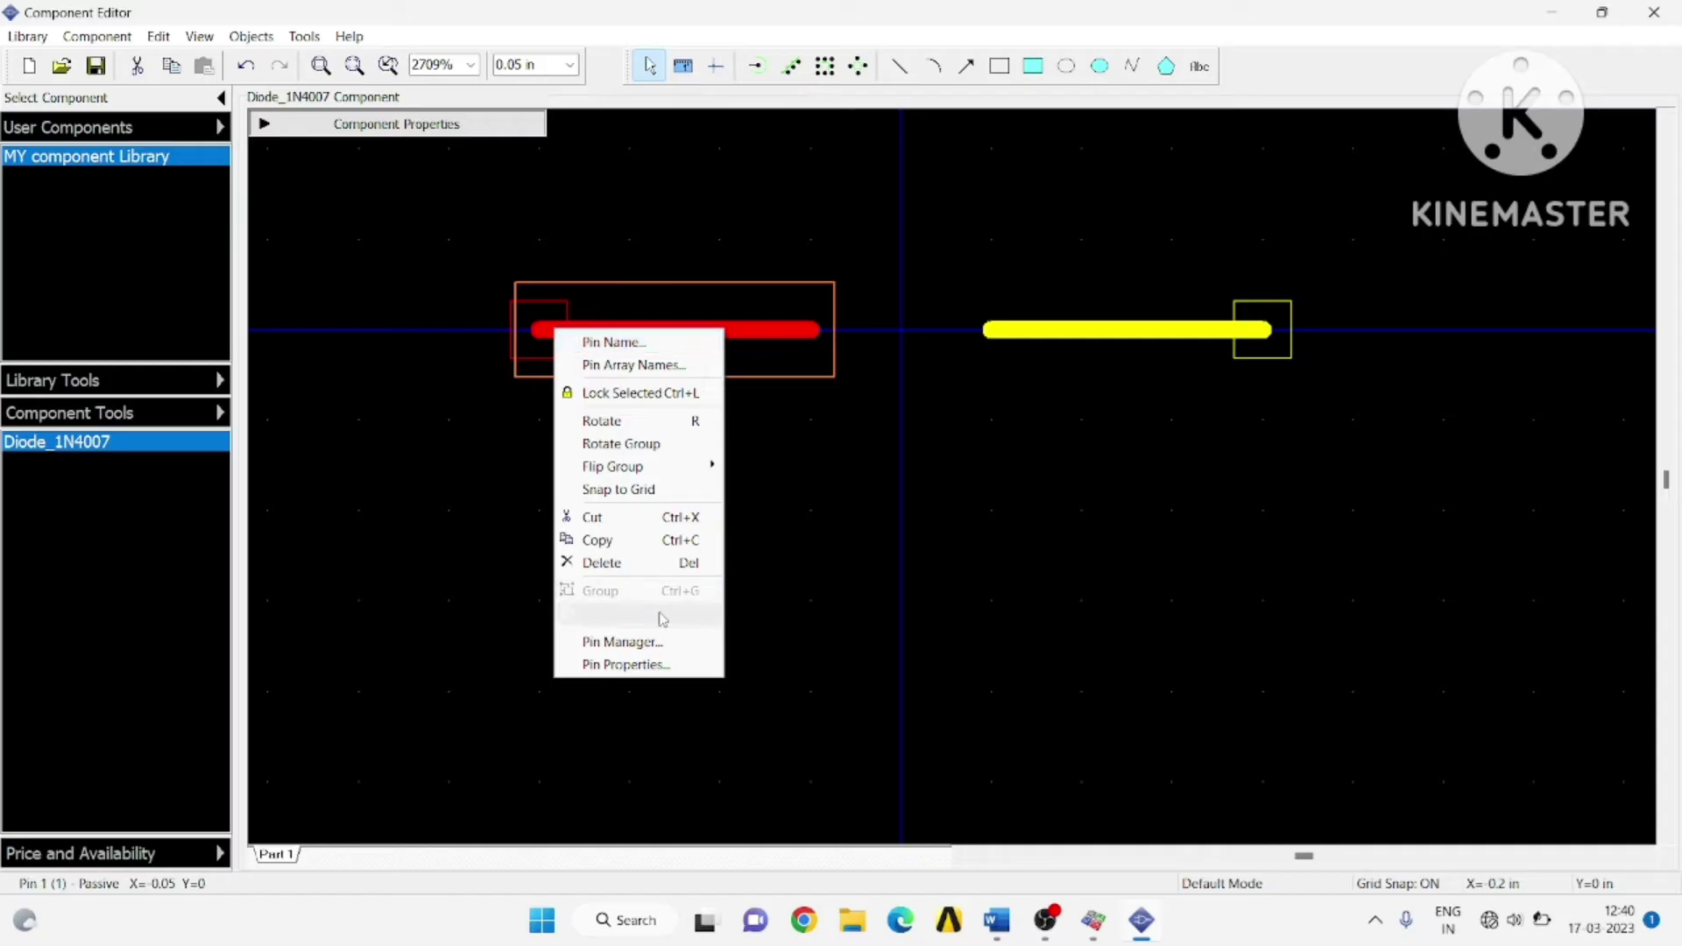
{"action": "left_click", "coordinate": [670, 665]}
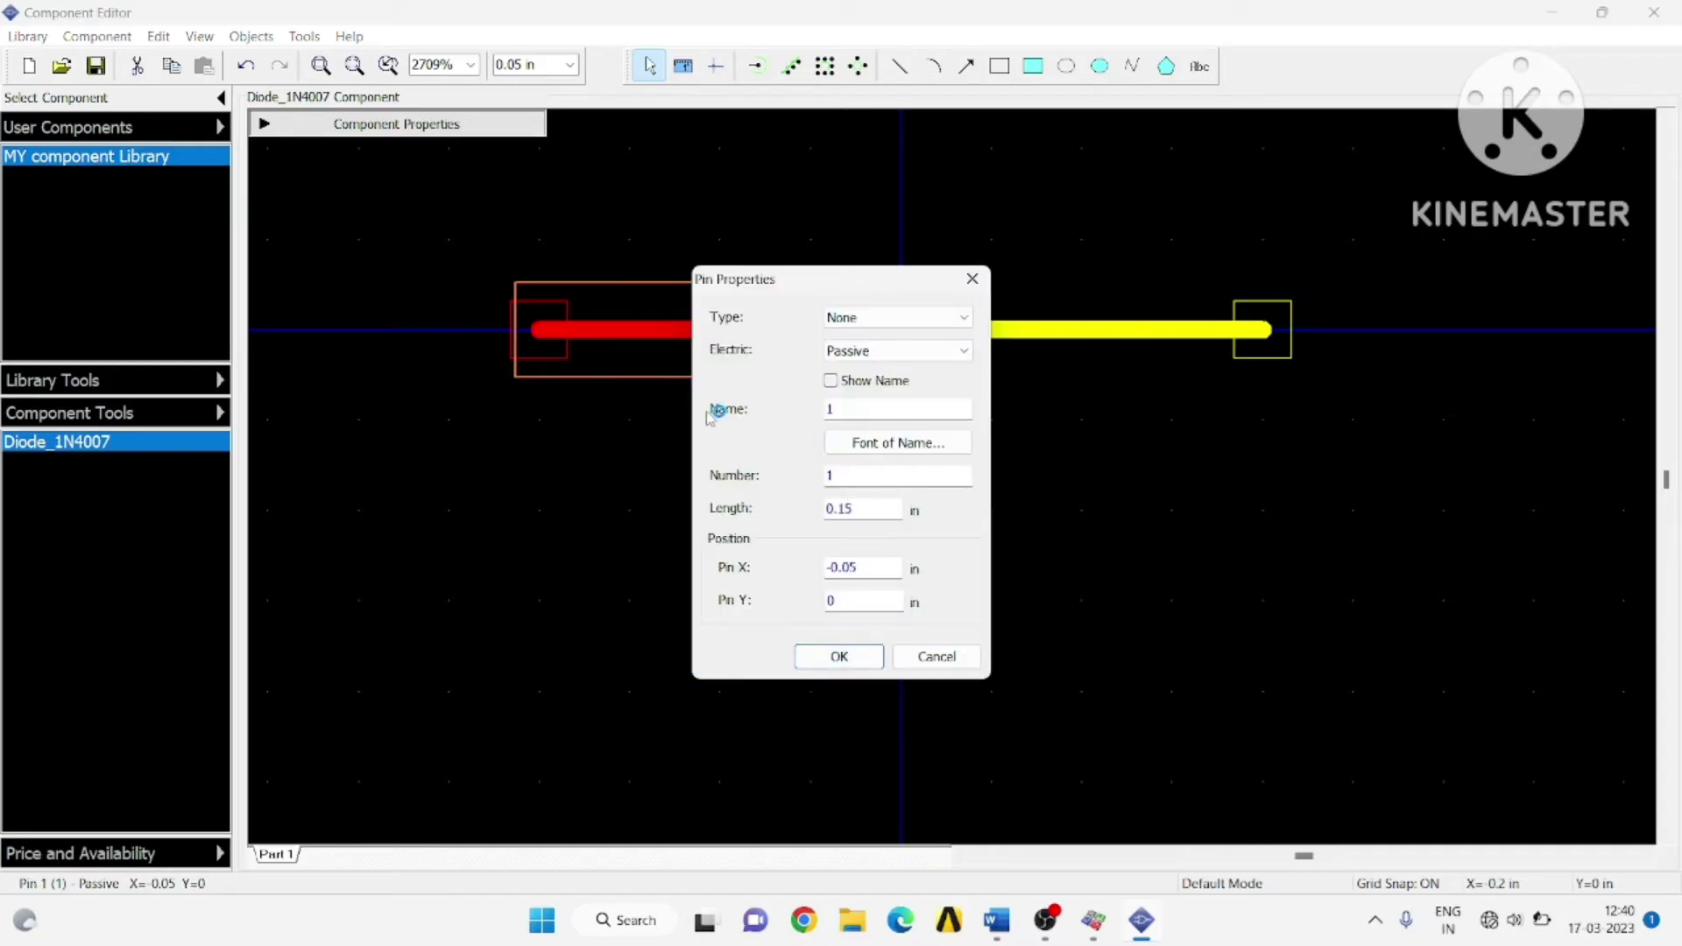
{"action": "left_click", "coordinate": [857, 408]}
{"action": "type", "text": "A"}
{"action": "left_click", "coordinate": [835, 474]}
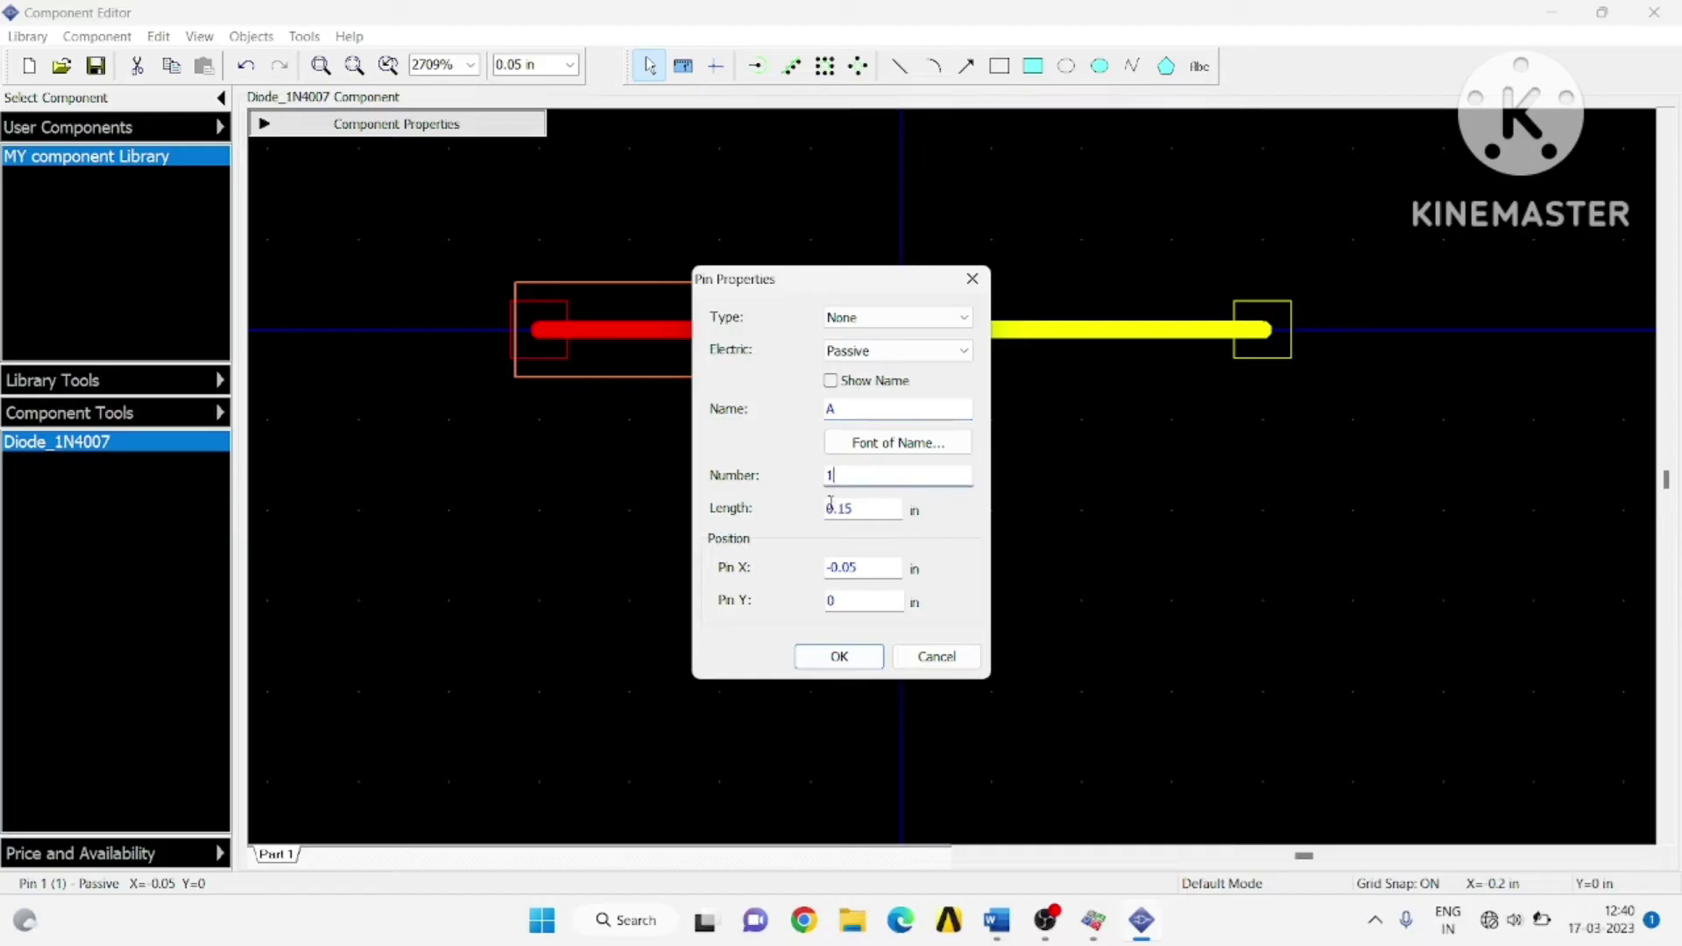
{"action": "left_click", "coordinate": [850, 655]}
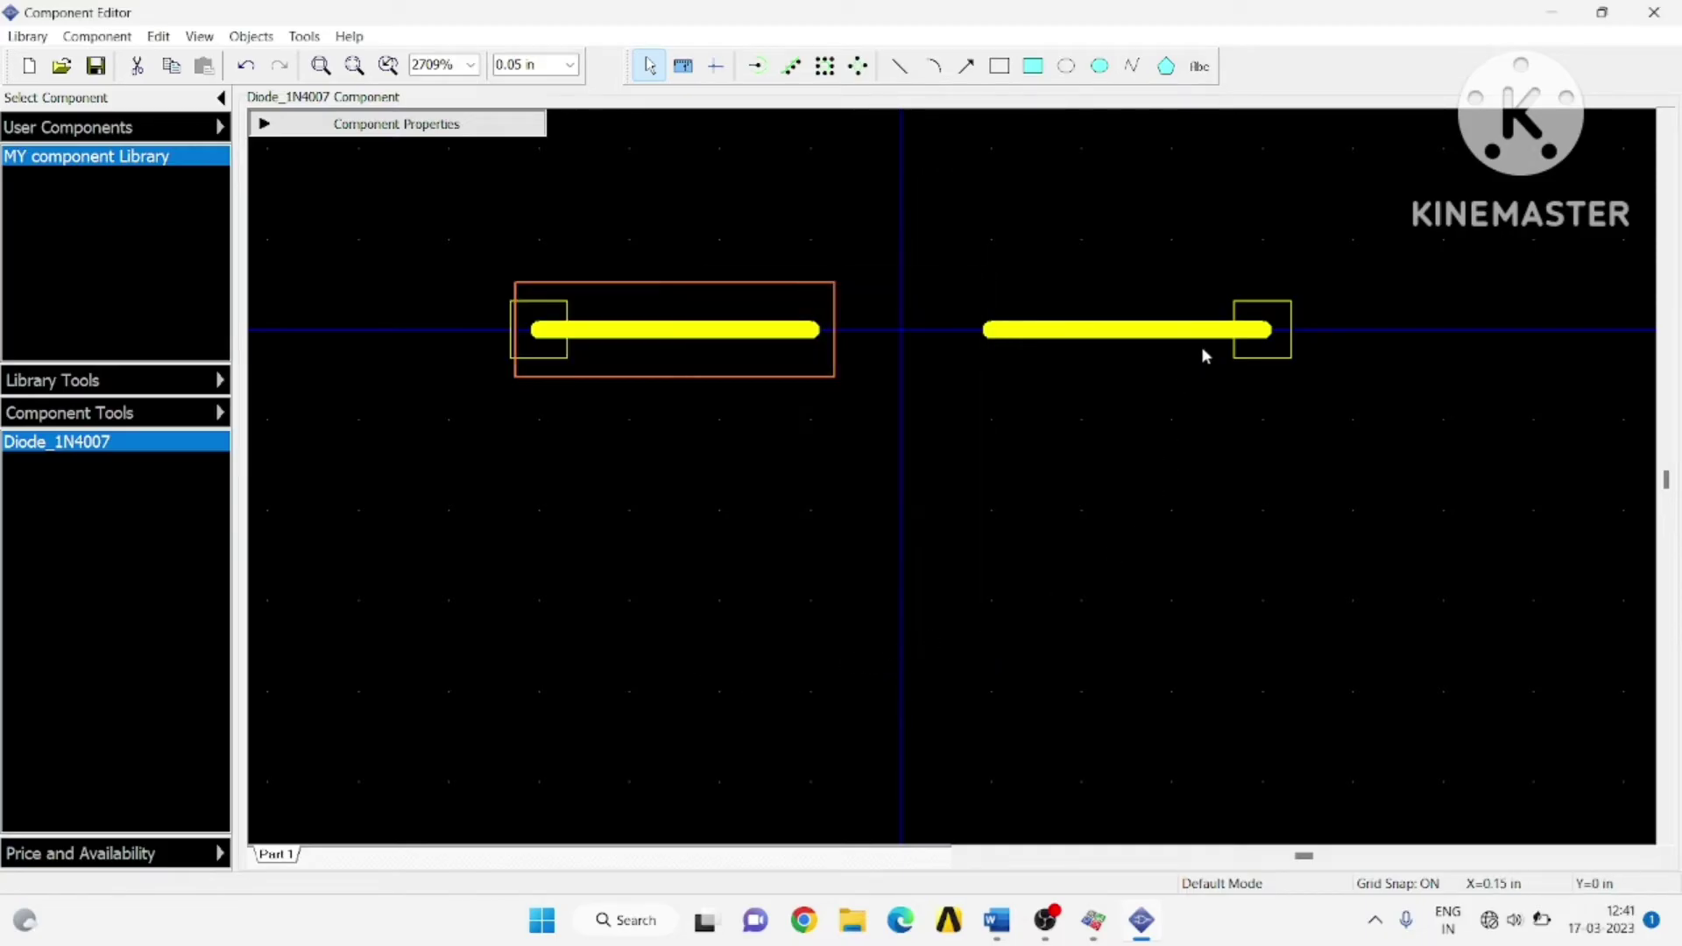
- Set the right pin (pin 2) electric type to Passive in Pin Properties
{"action": "right_click", "coordinate": [1179, 334]}
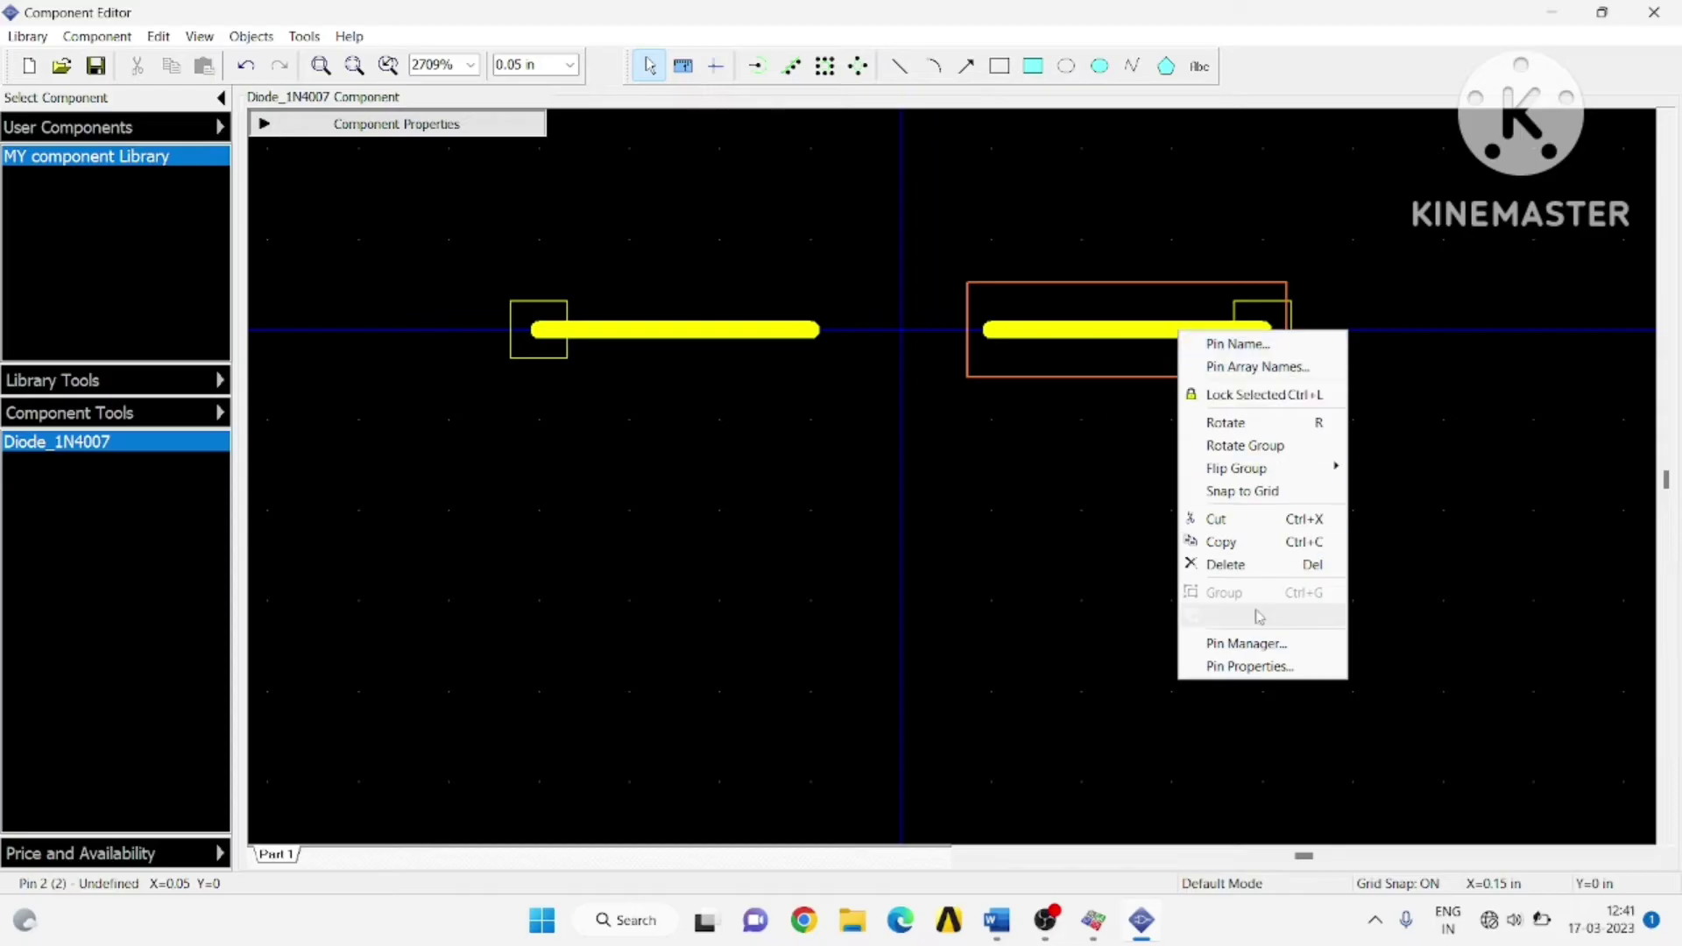
{"action": "left_click", "coordinate": [1251, 665]}
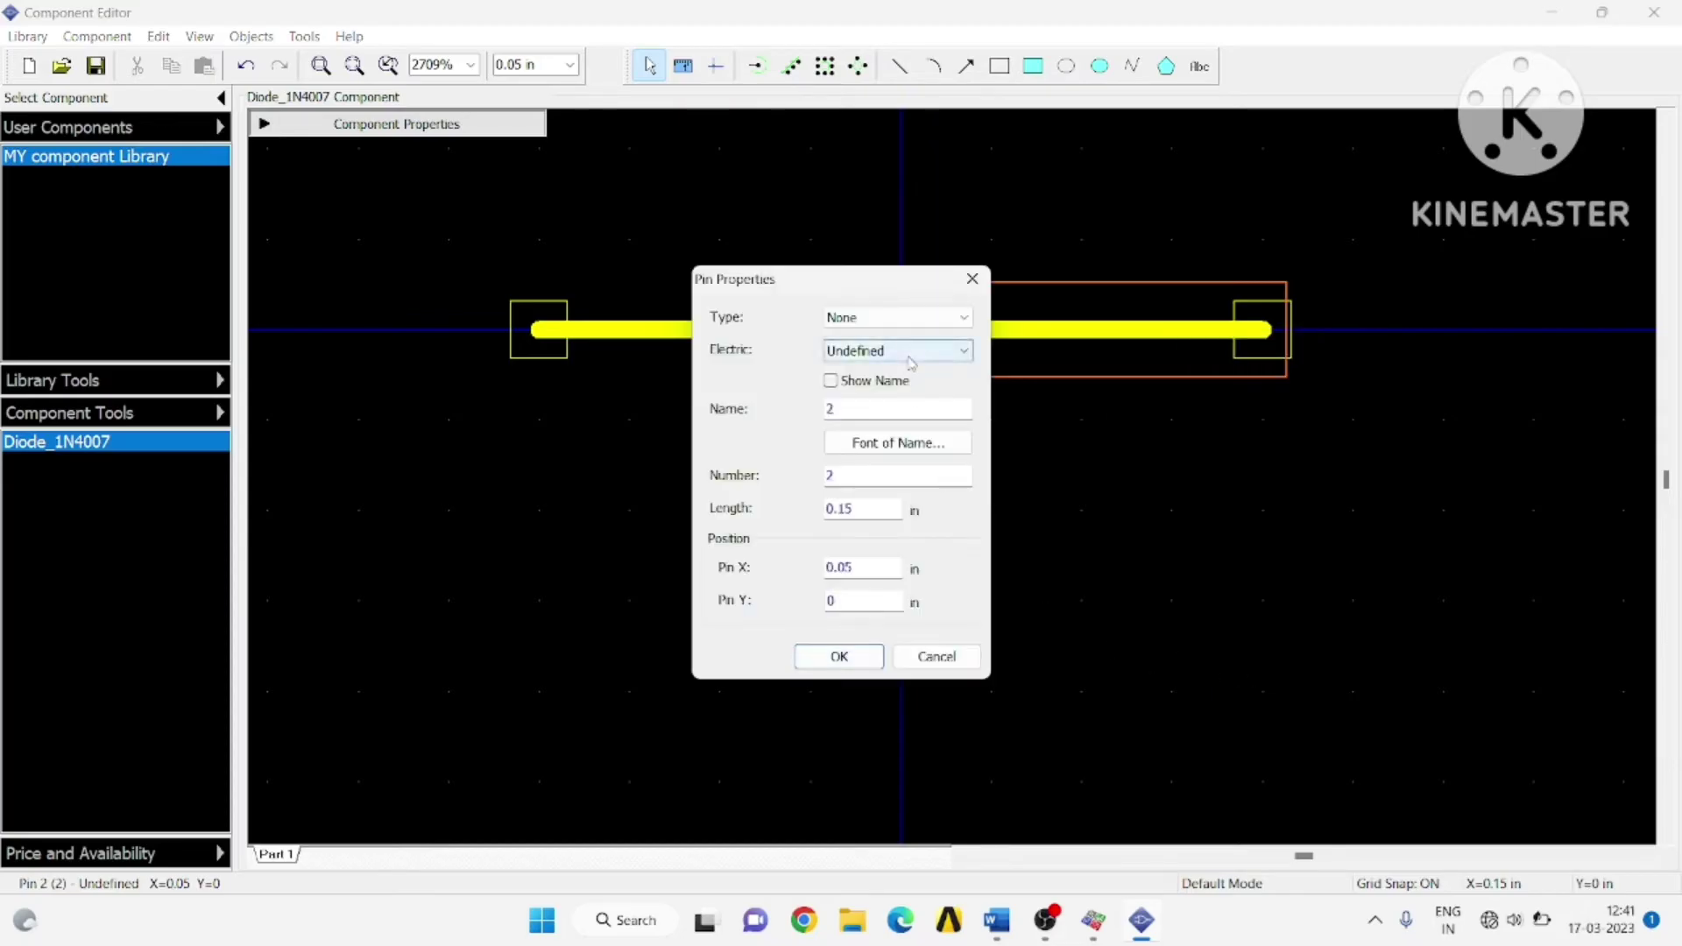
{"action": "left_click", "coordinate": [848, 352]}
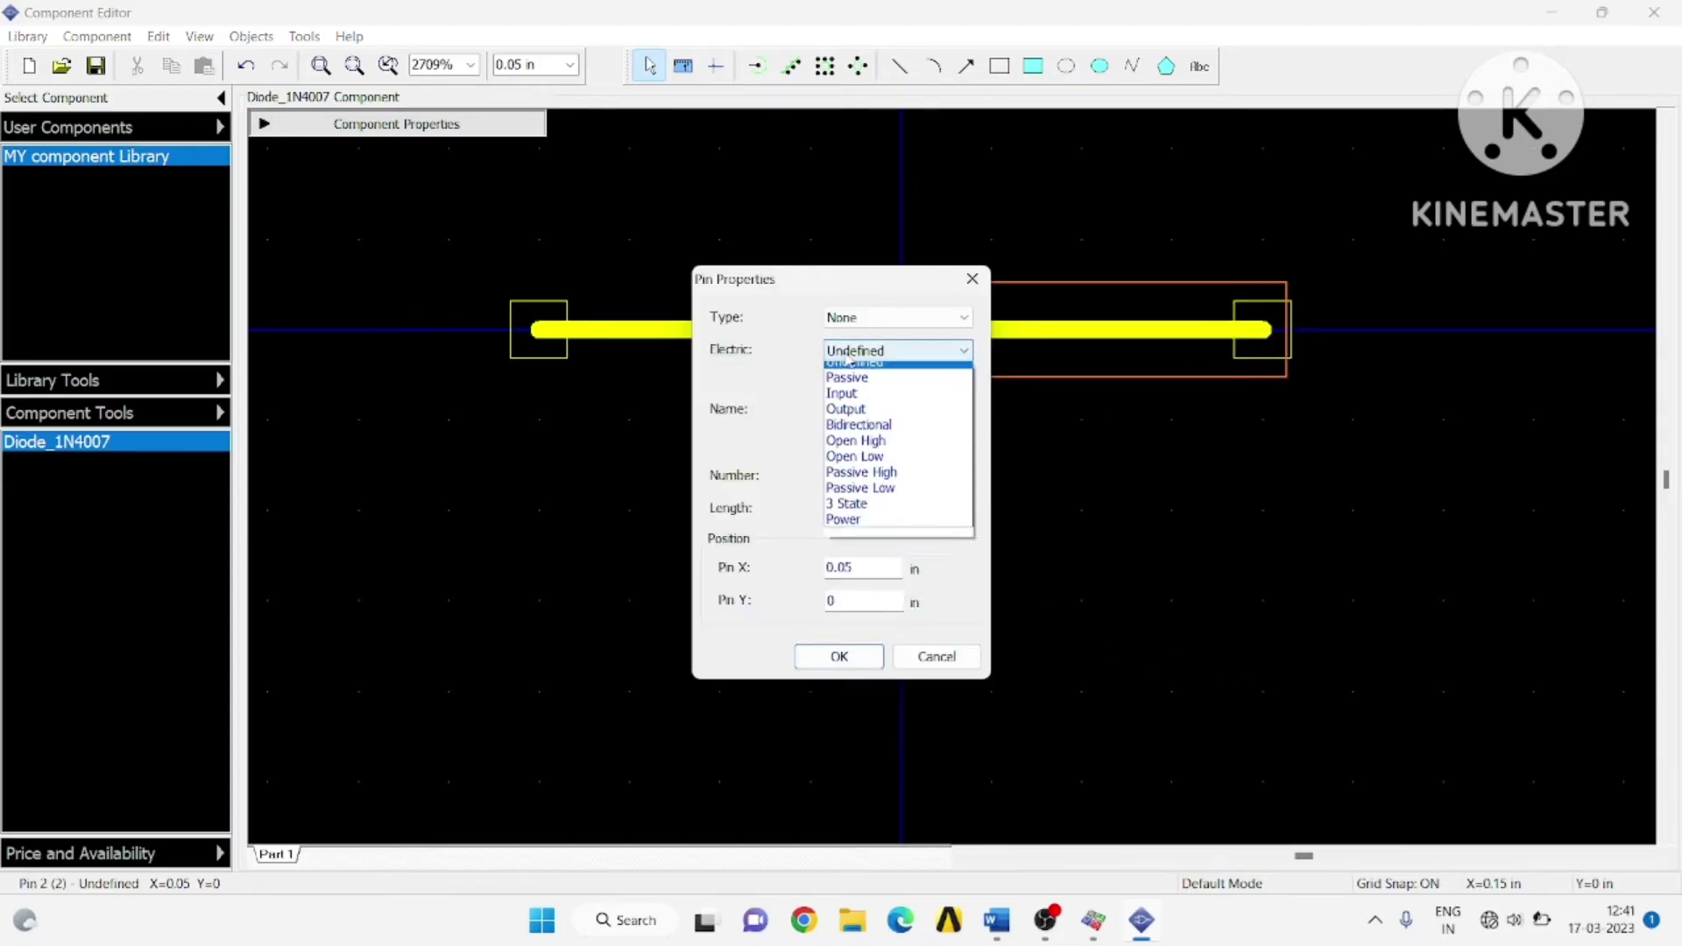
{"action": "left_click", "coordinate": [854, 378]}
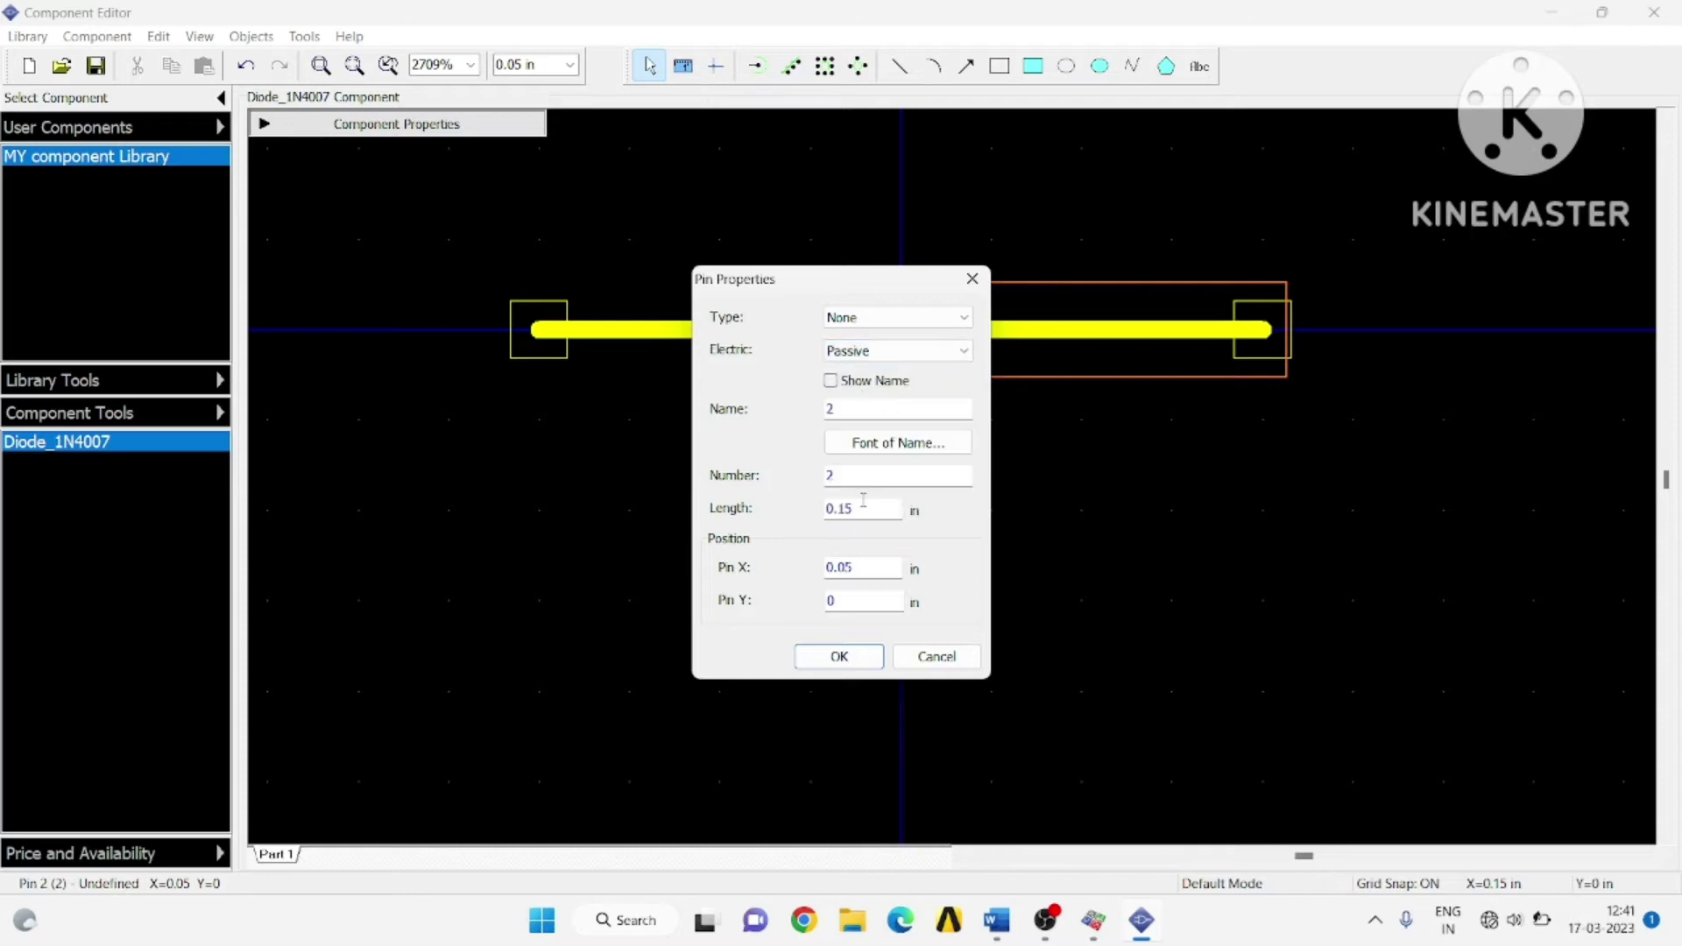
{"action": "left_click", "coordinate": [855, 408]}
{"action": "left_click", "coordinate": [841, 656]}
{"action": "left_click", "coordinate": [1147, 604]}
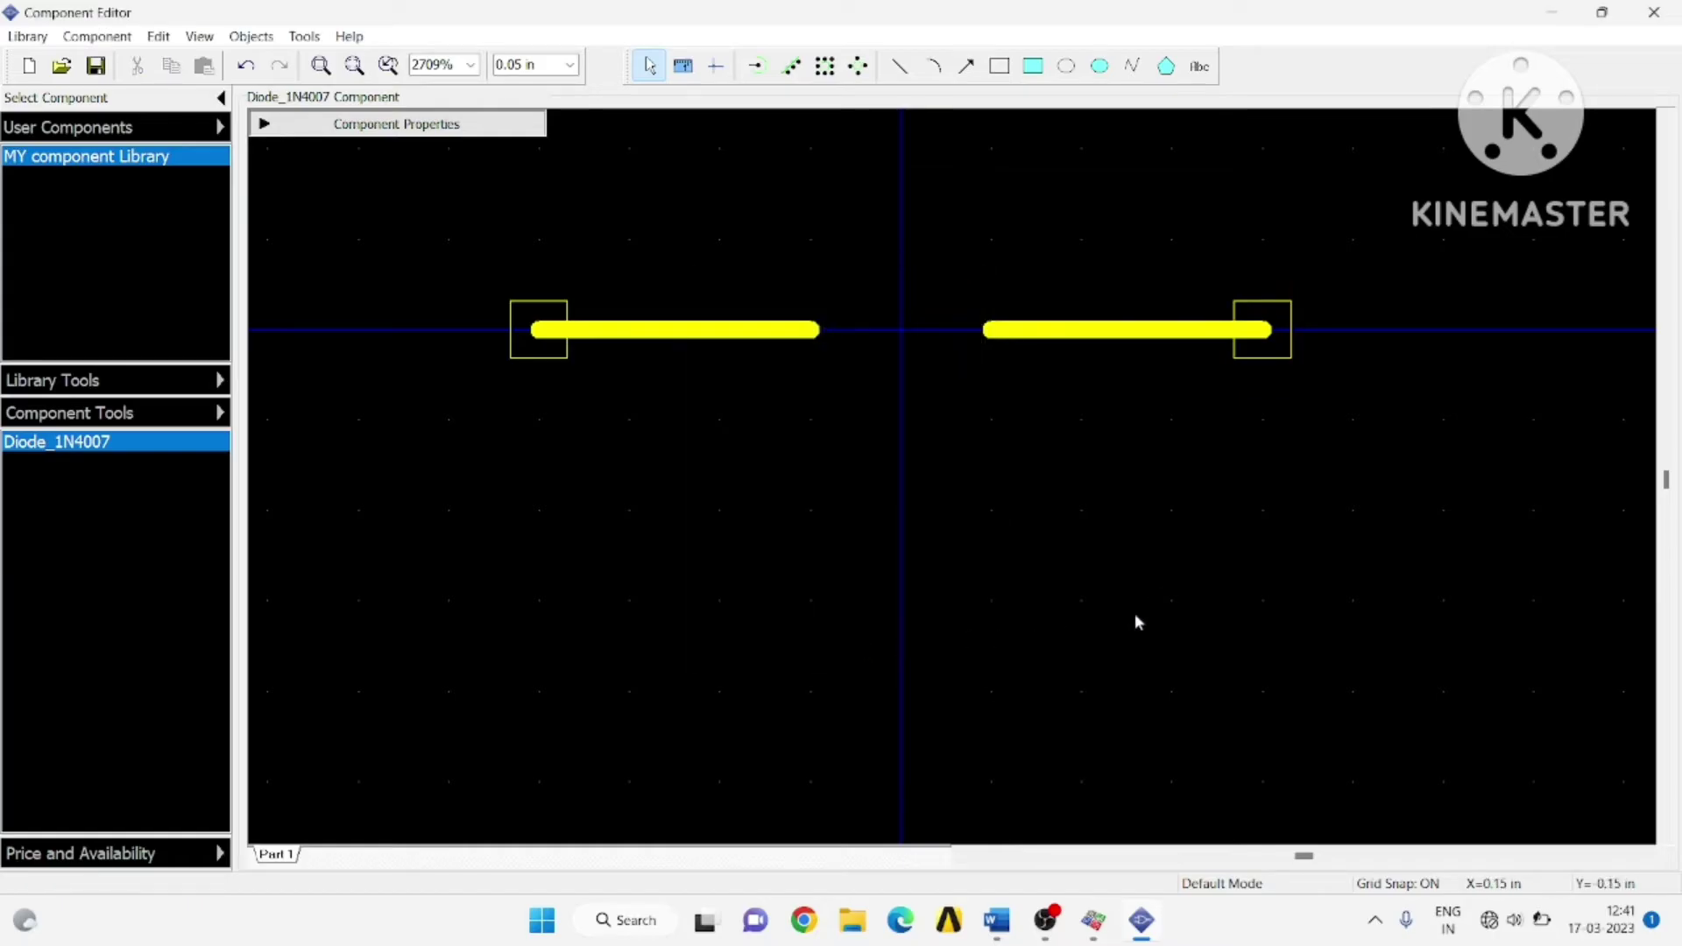
{"action": "scroll", "coordinate": [1137, 621], "scroll_direction": "down", "scroll_amount": 2}
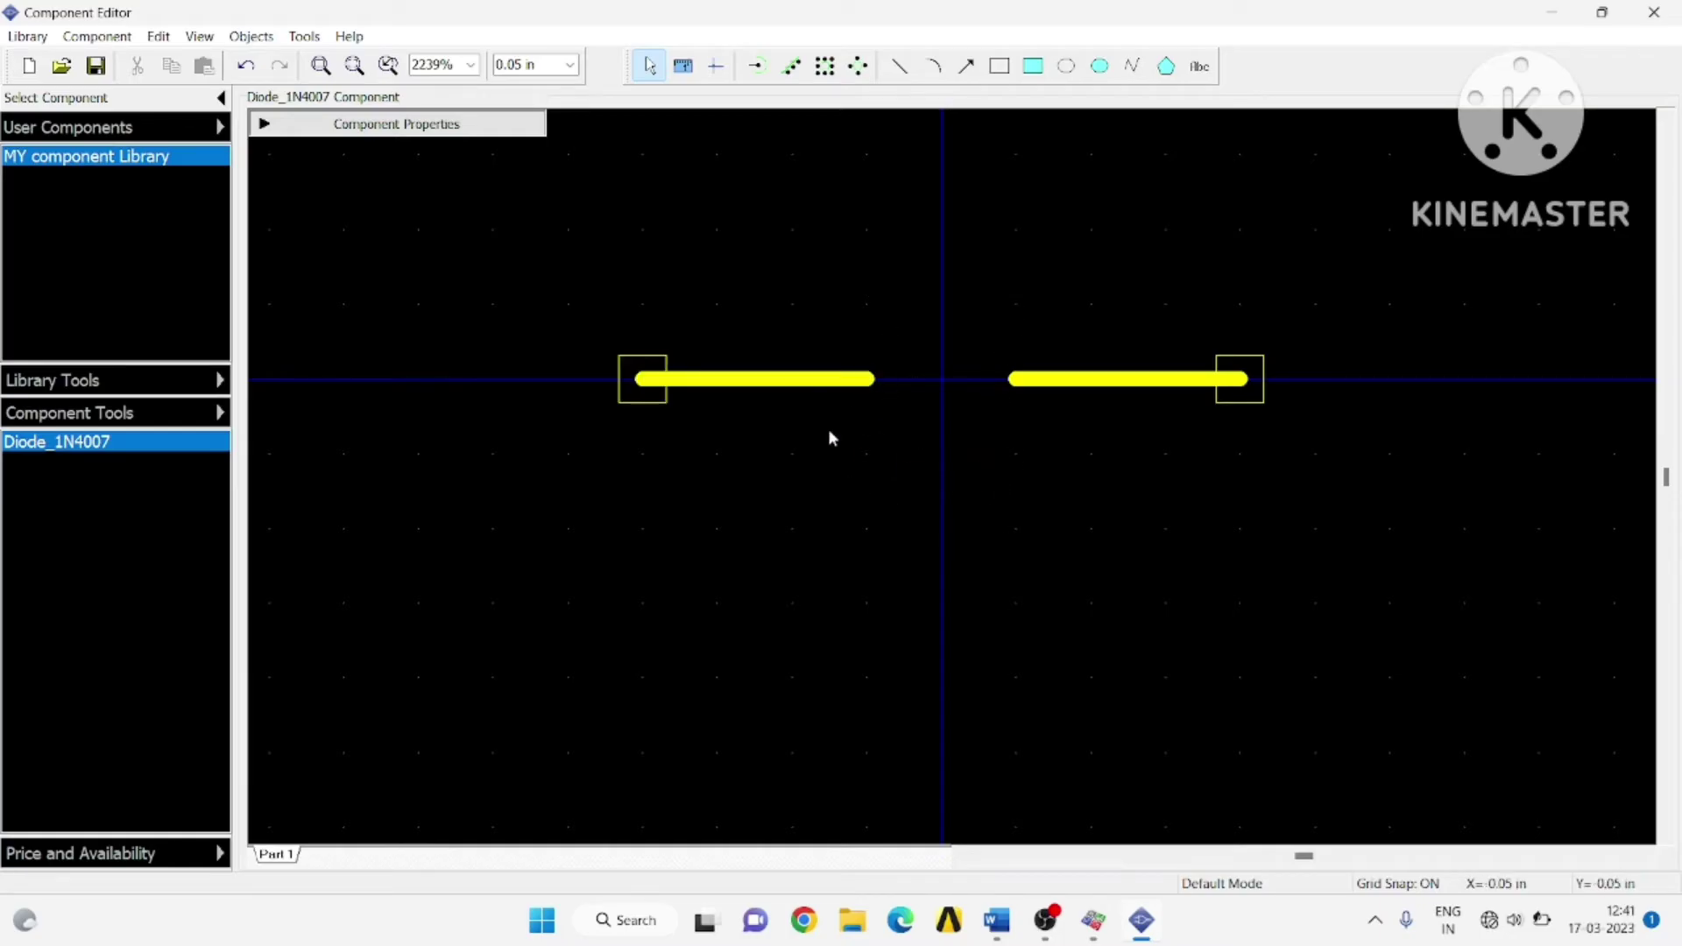
- Draw the cathode bar, the triangle's back edge and its two diagonal edges with lines
{"action": "left_click", "coordinate": [898, 67]}
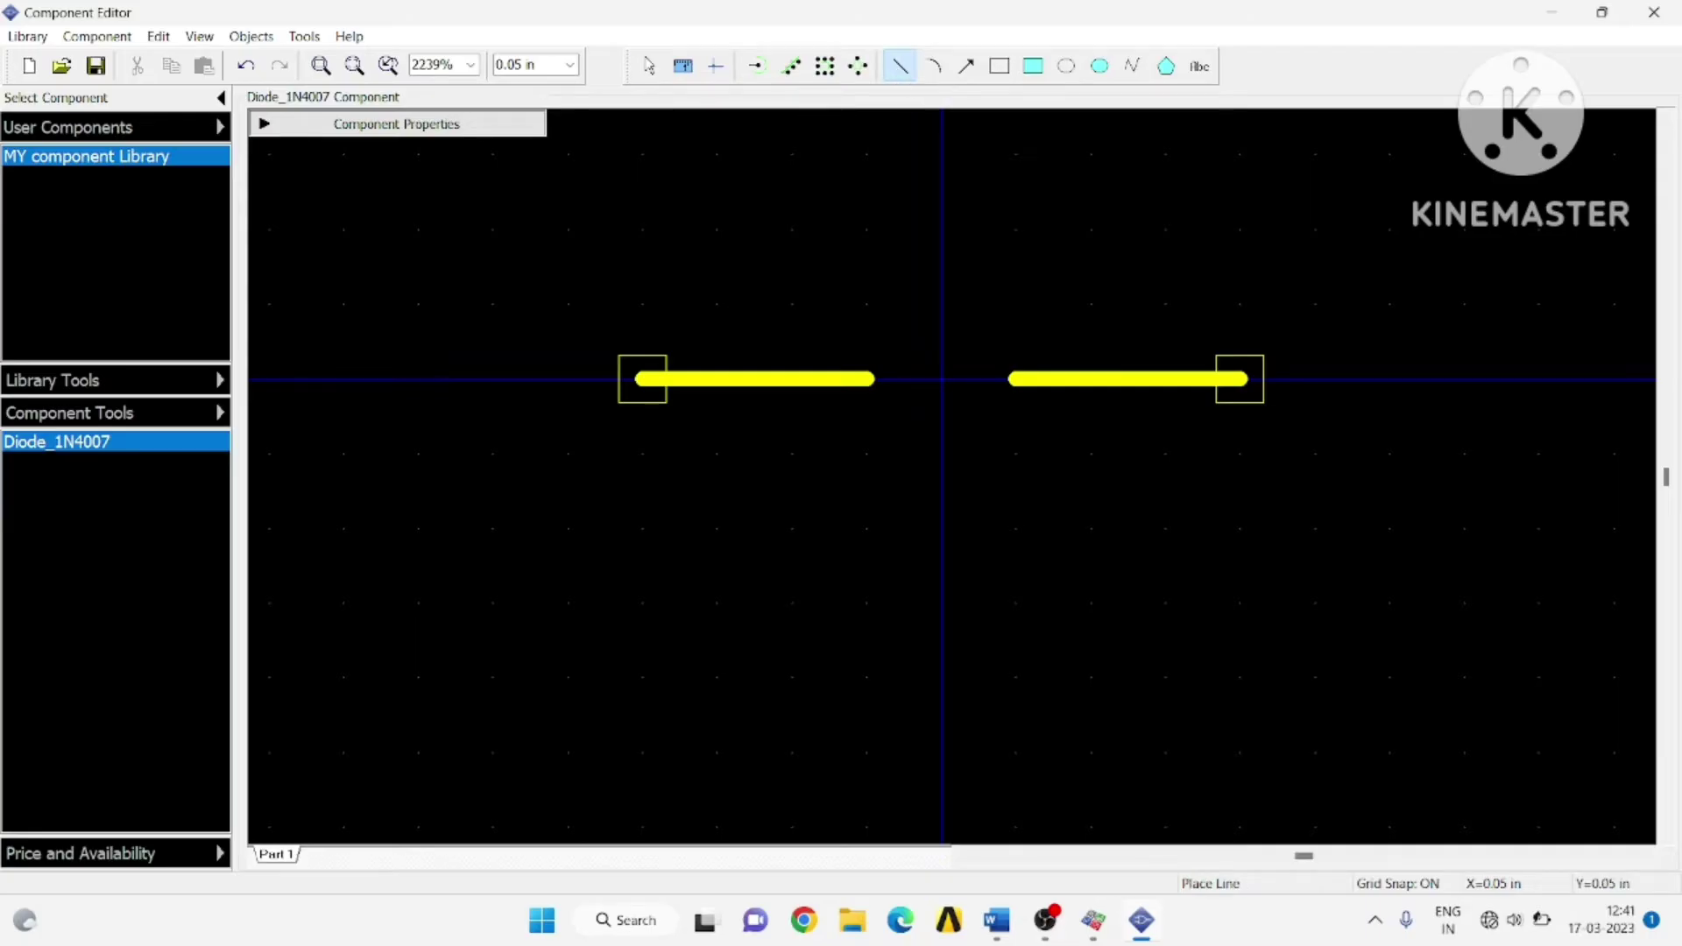
{"action": "left_click_drag", "start_coordinate": [1015, 300], "coordinate": [1015, 455]}
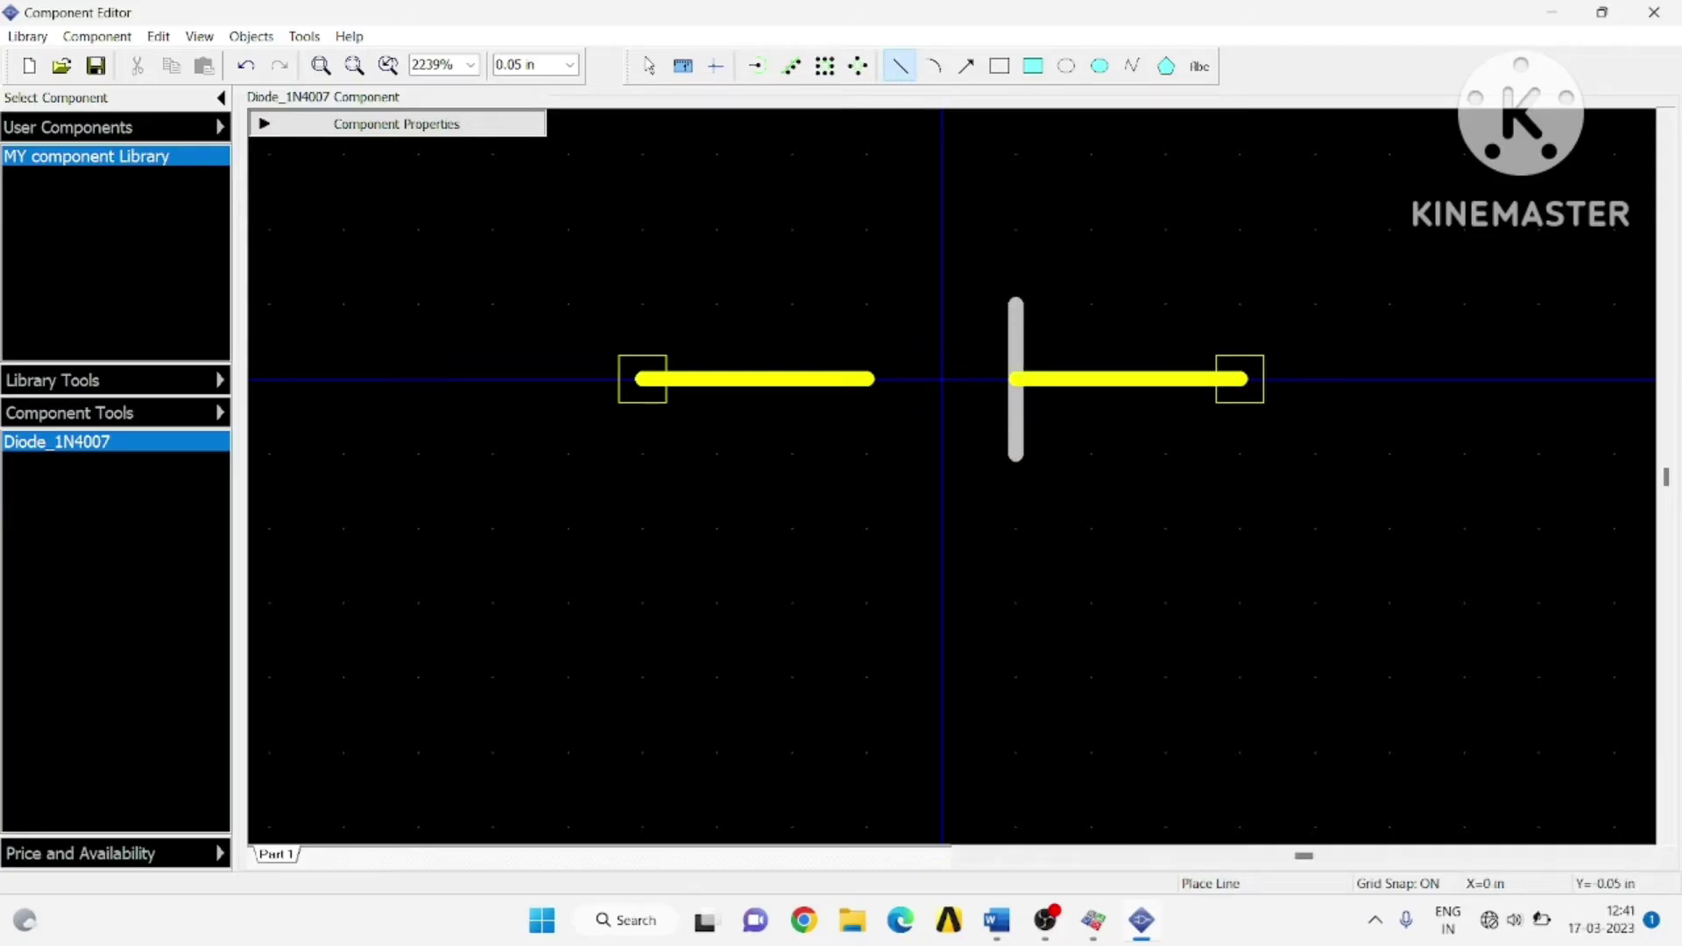
{"action": "left_click_drag", "start_coordinate": [866, 301], "coordinate": [867, 455]}
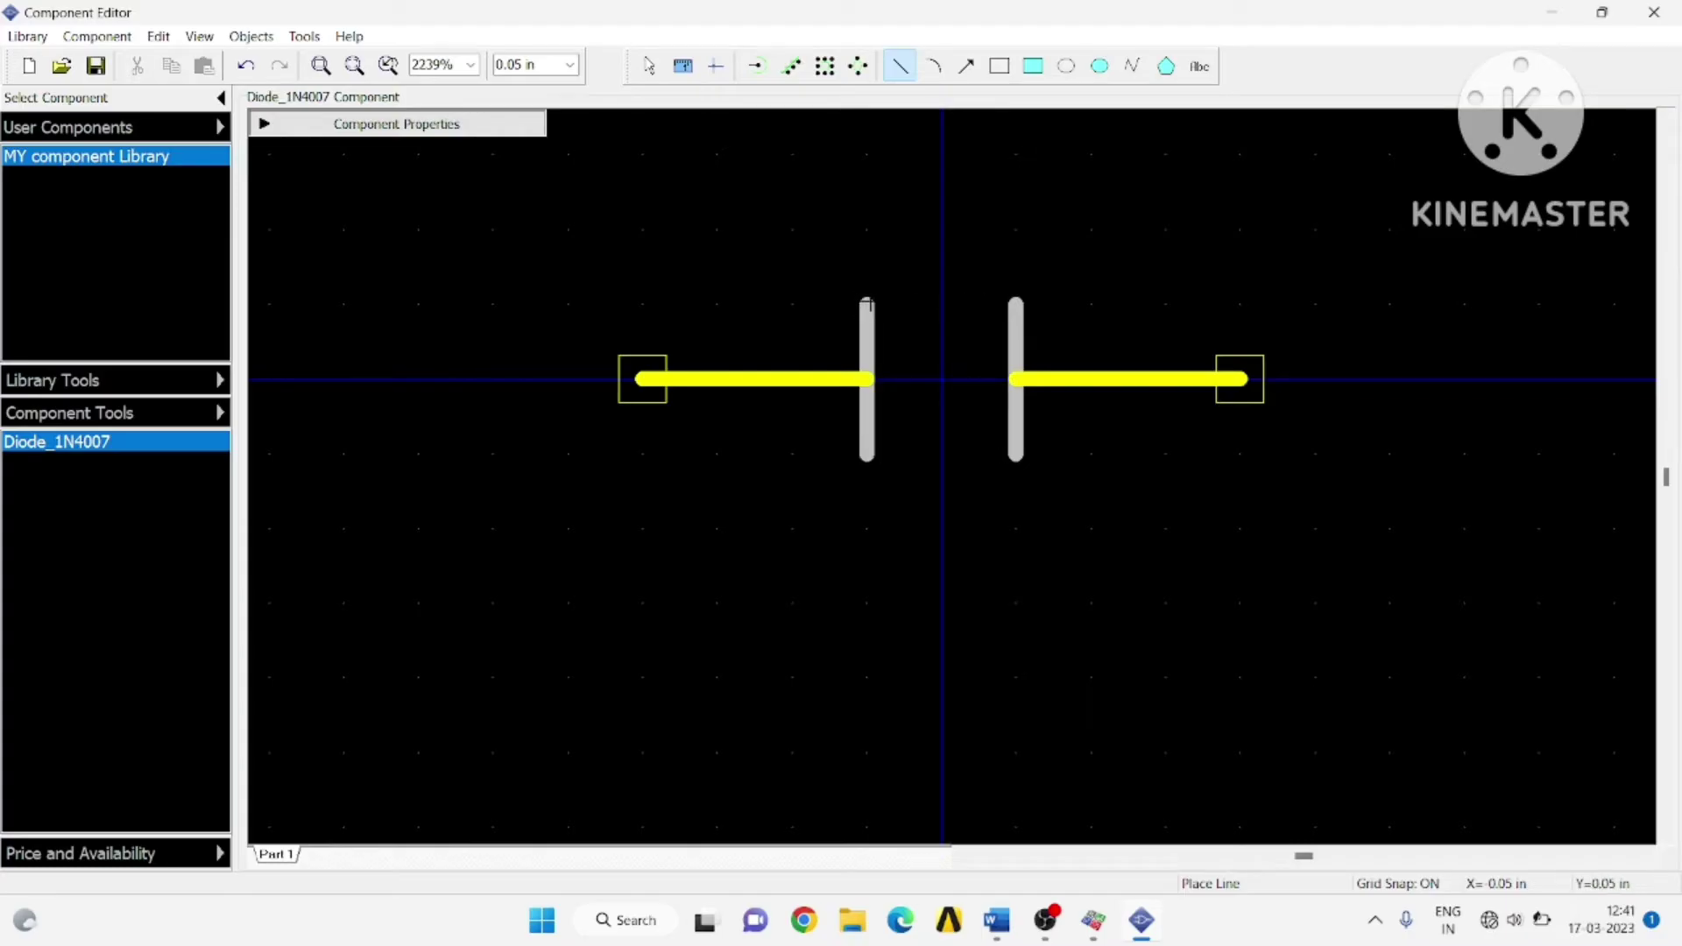
{"action": "left_click_drag", "start_coordinate": [867, 304], "coordinate": [1012, 378]}
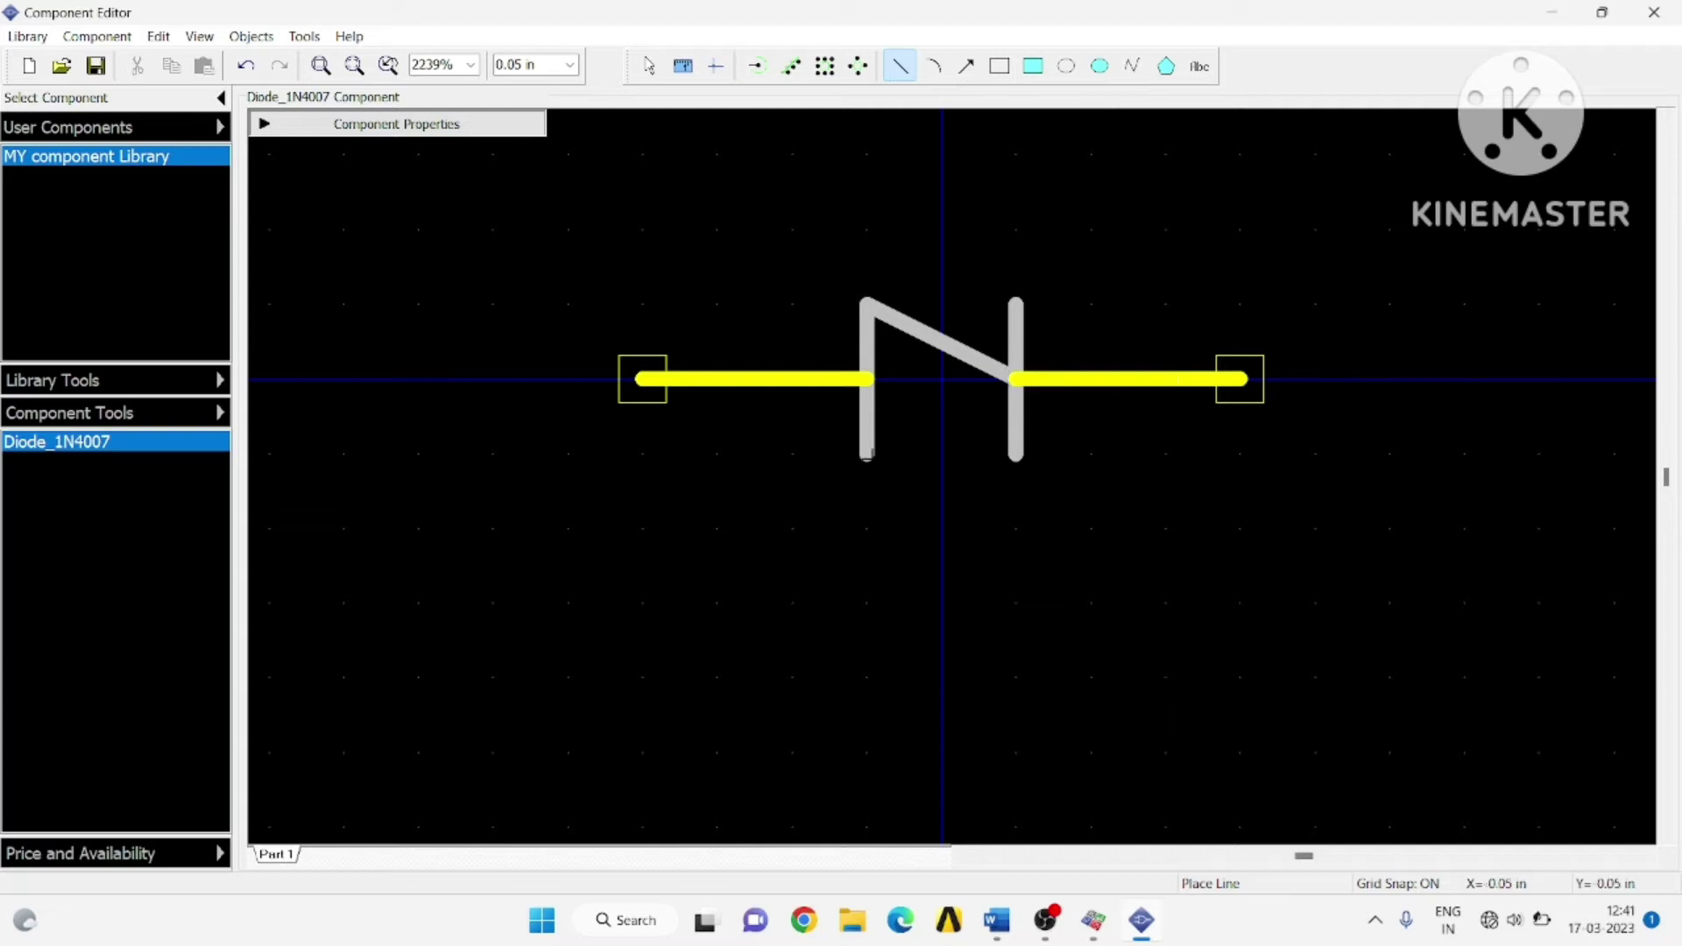
{"action": "mouse_move", "coordinate": [866, 452]}
{"action": "left_mouse_down"}
{"action": "mouse_move", "coordinate": [1016, 453]}
{"action": "mouse_move", "coordinate": [1011, 378]}
{"action": "left_mouse_up"}
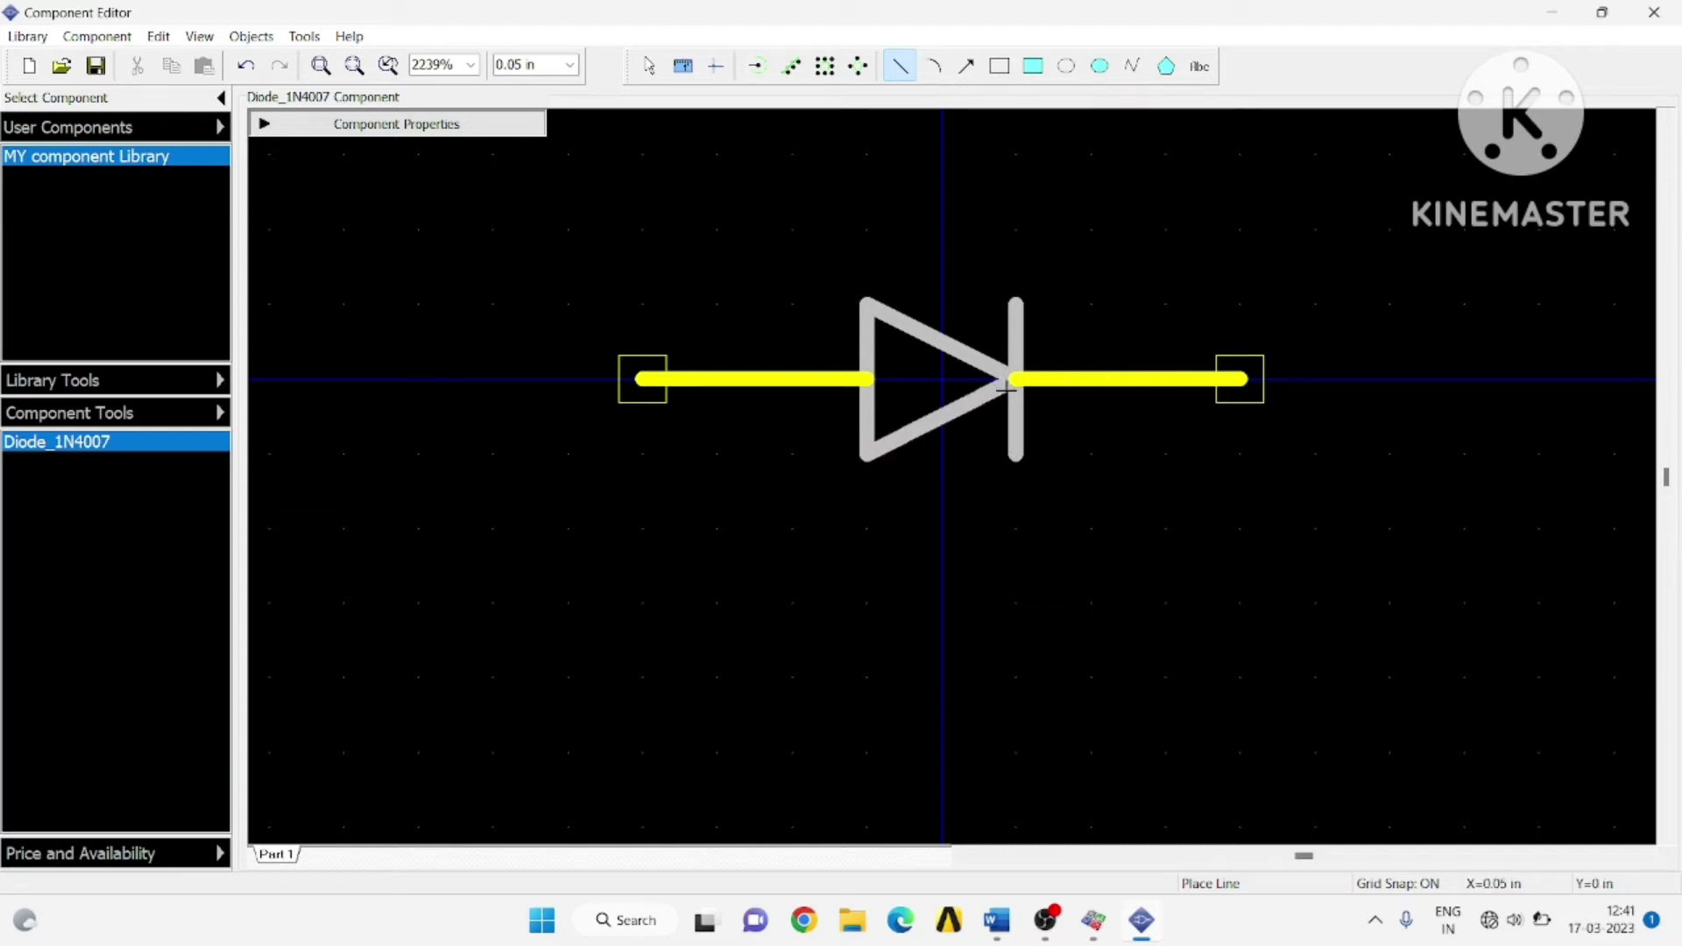
{"action": "scroll", "coordinate": [1045, 619], "scroll_direction": "down", "scroll_amount": 1}
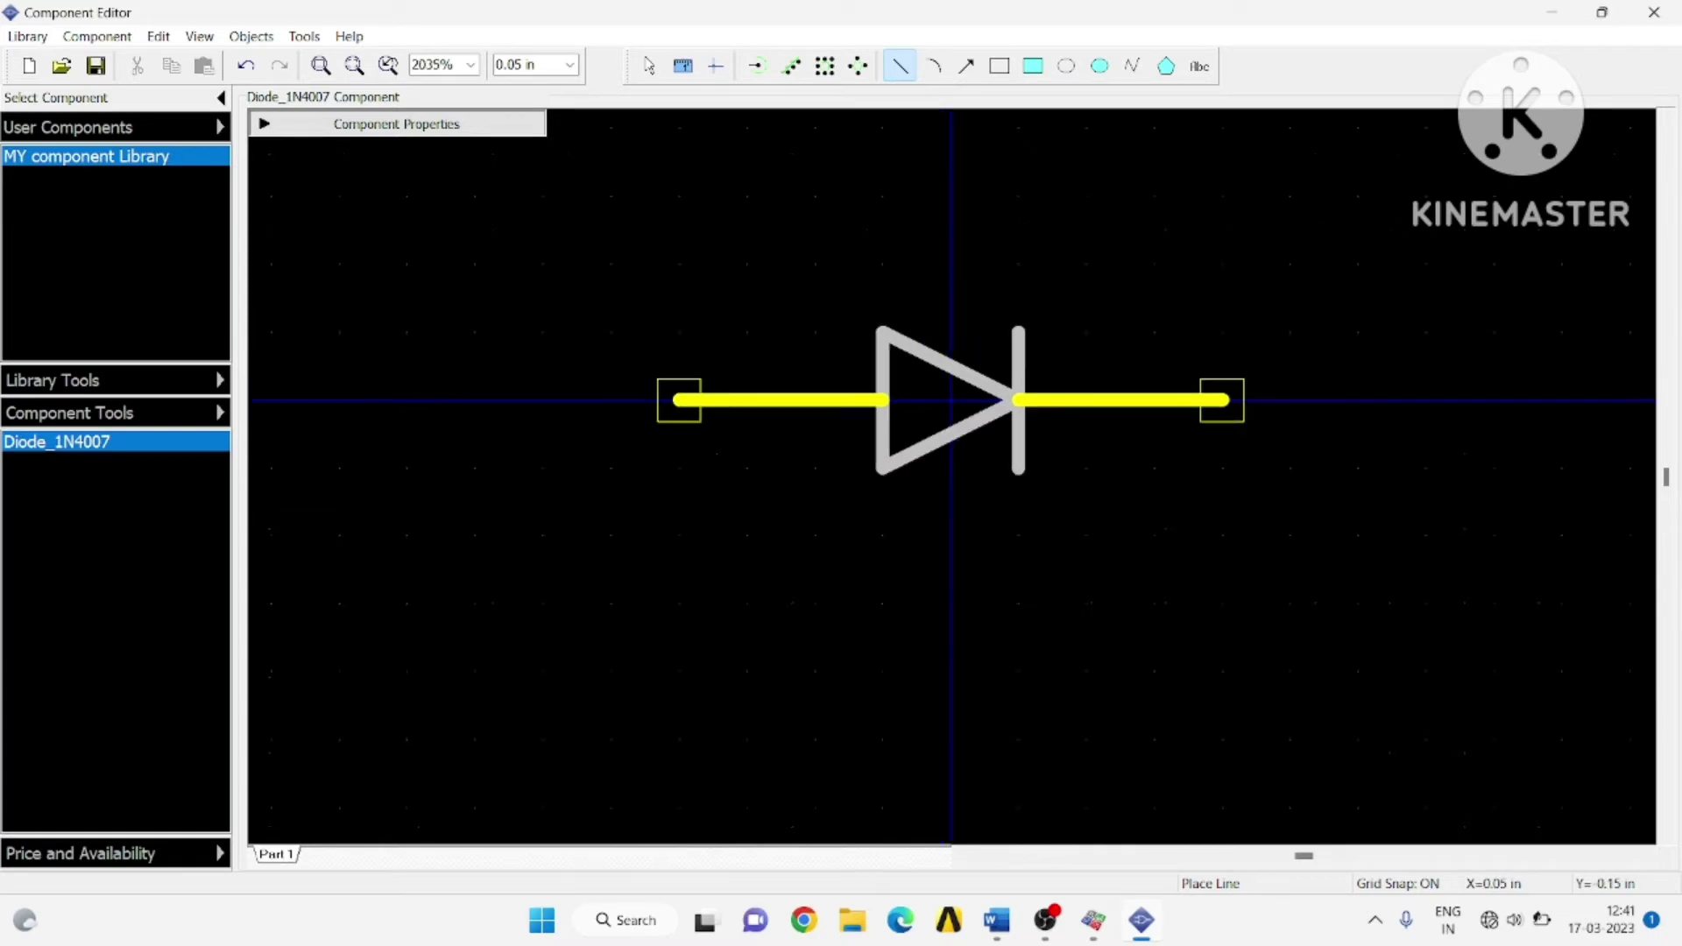
- Save the component library to the DipTrace folder under the file name Diode_1N4007
{"action": "left_click", "coordinate": [95, 65]}
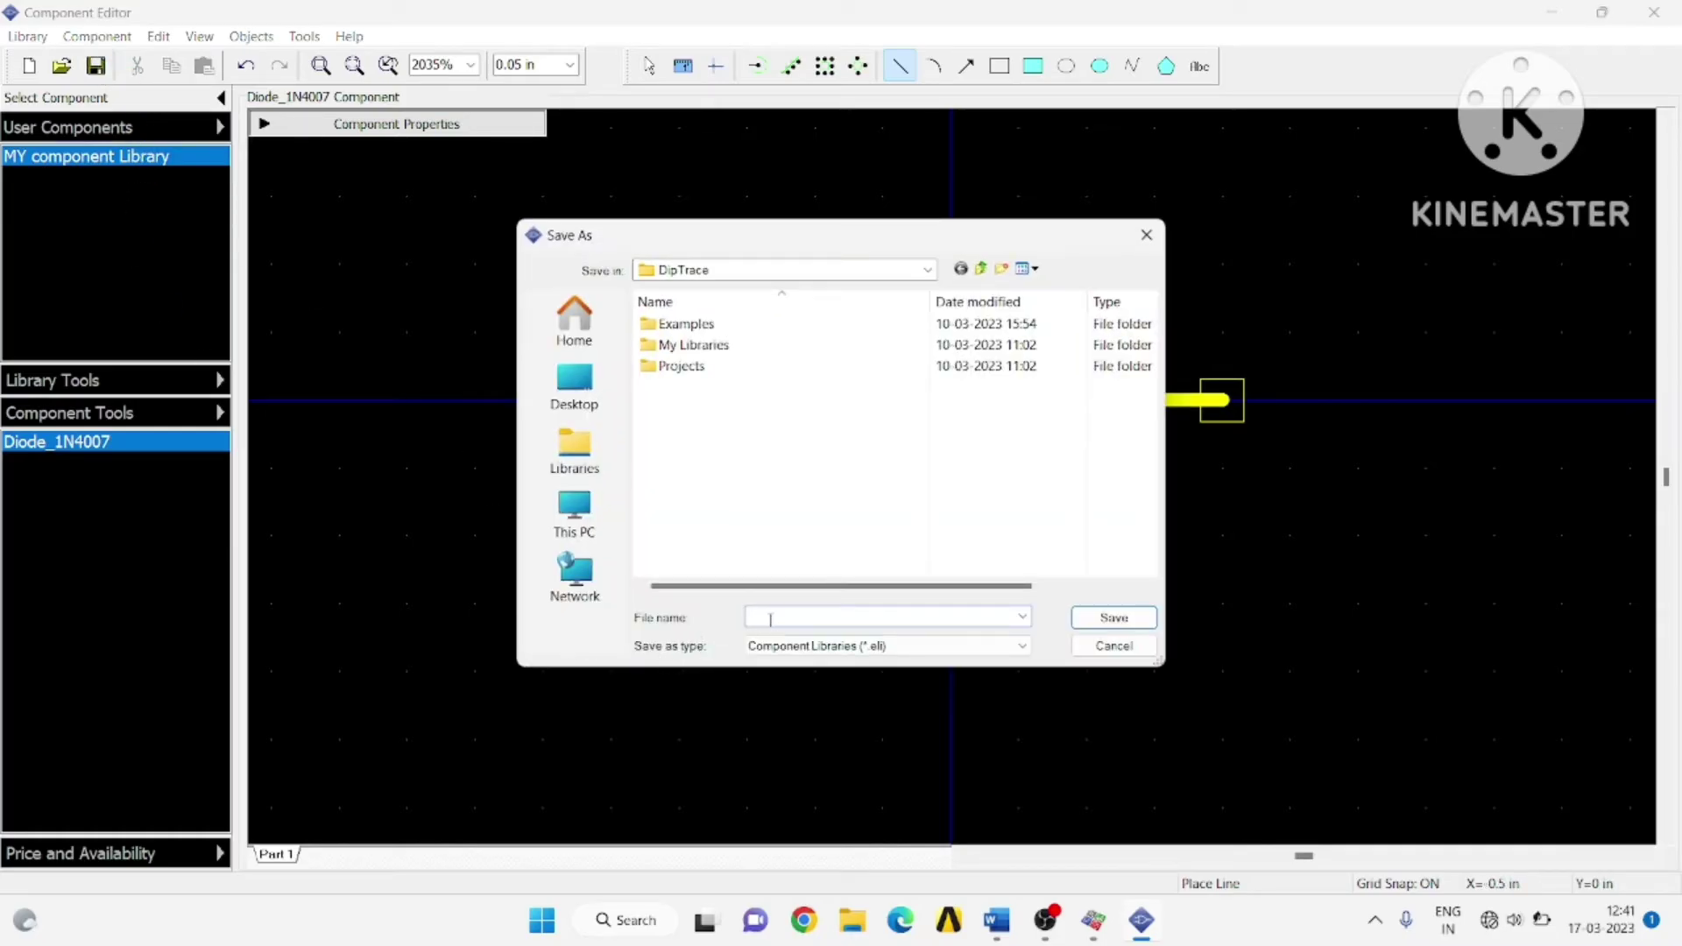
{"action": "type", "text": "Diode_1N4007"}
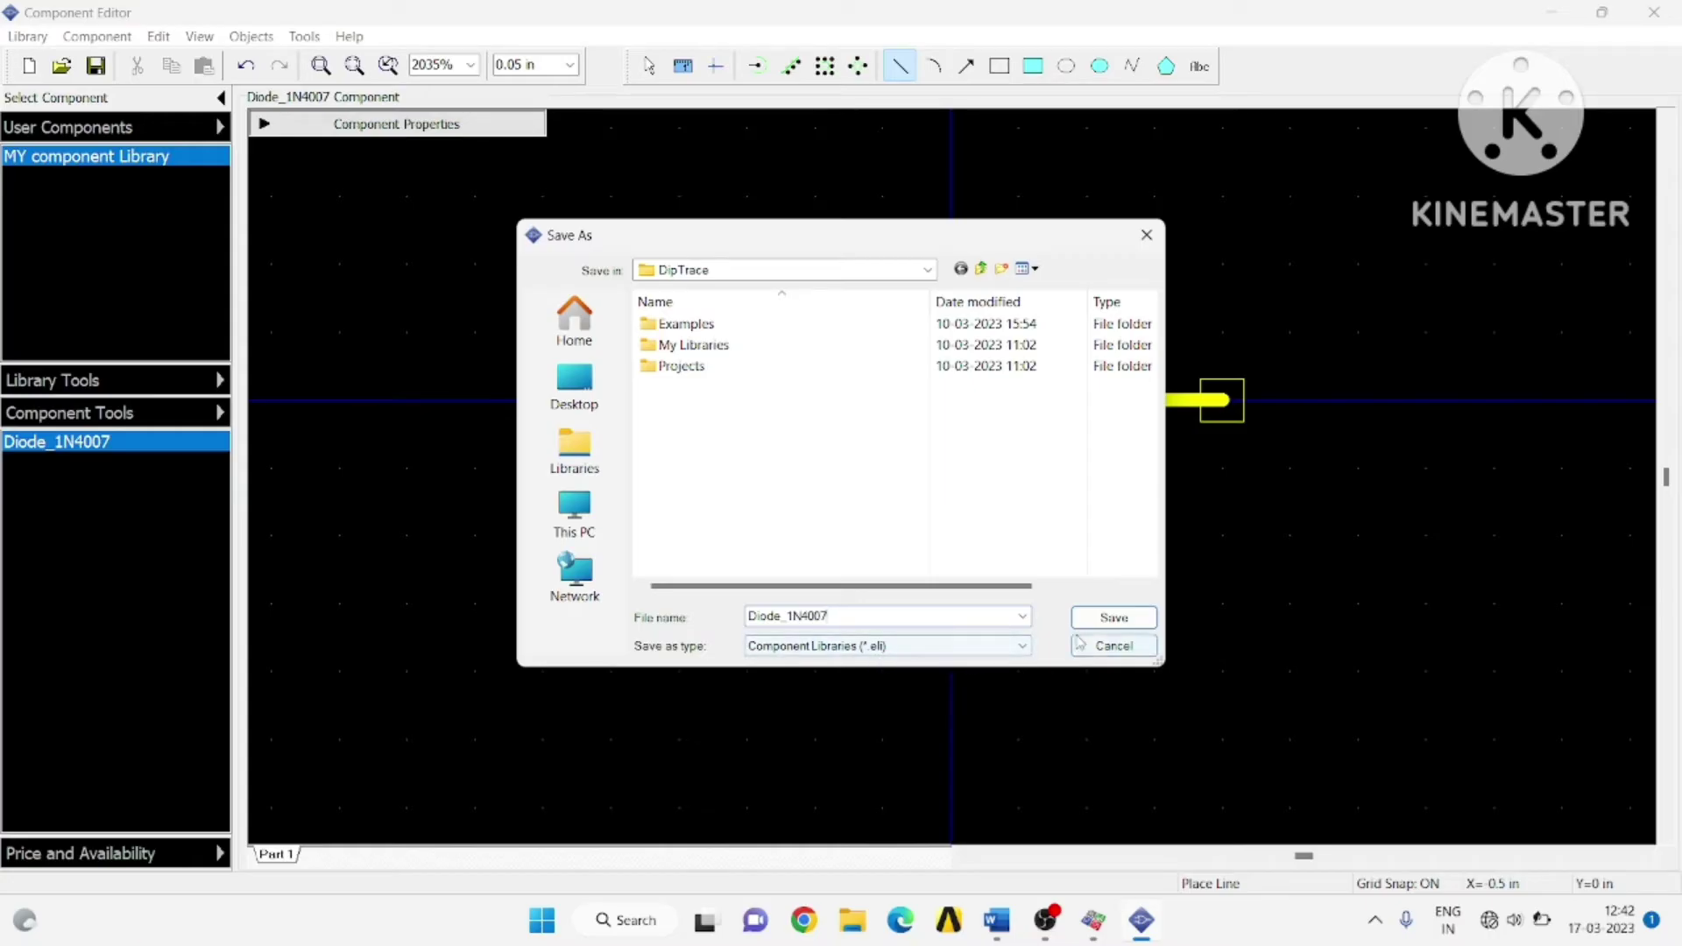
{"action": "left_click", "coordinate": [1099, 624]}
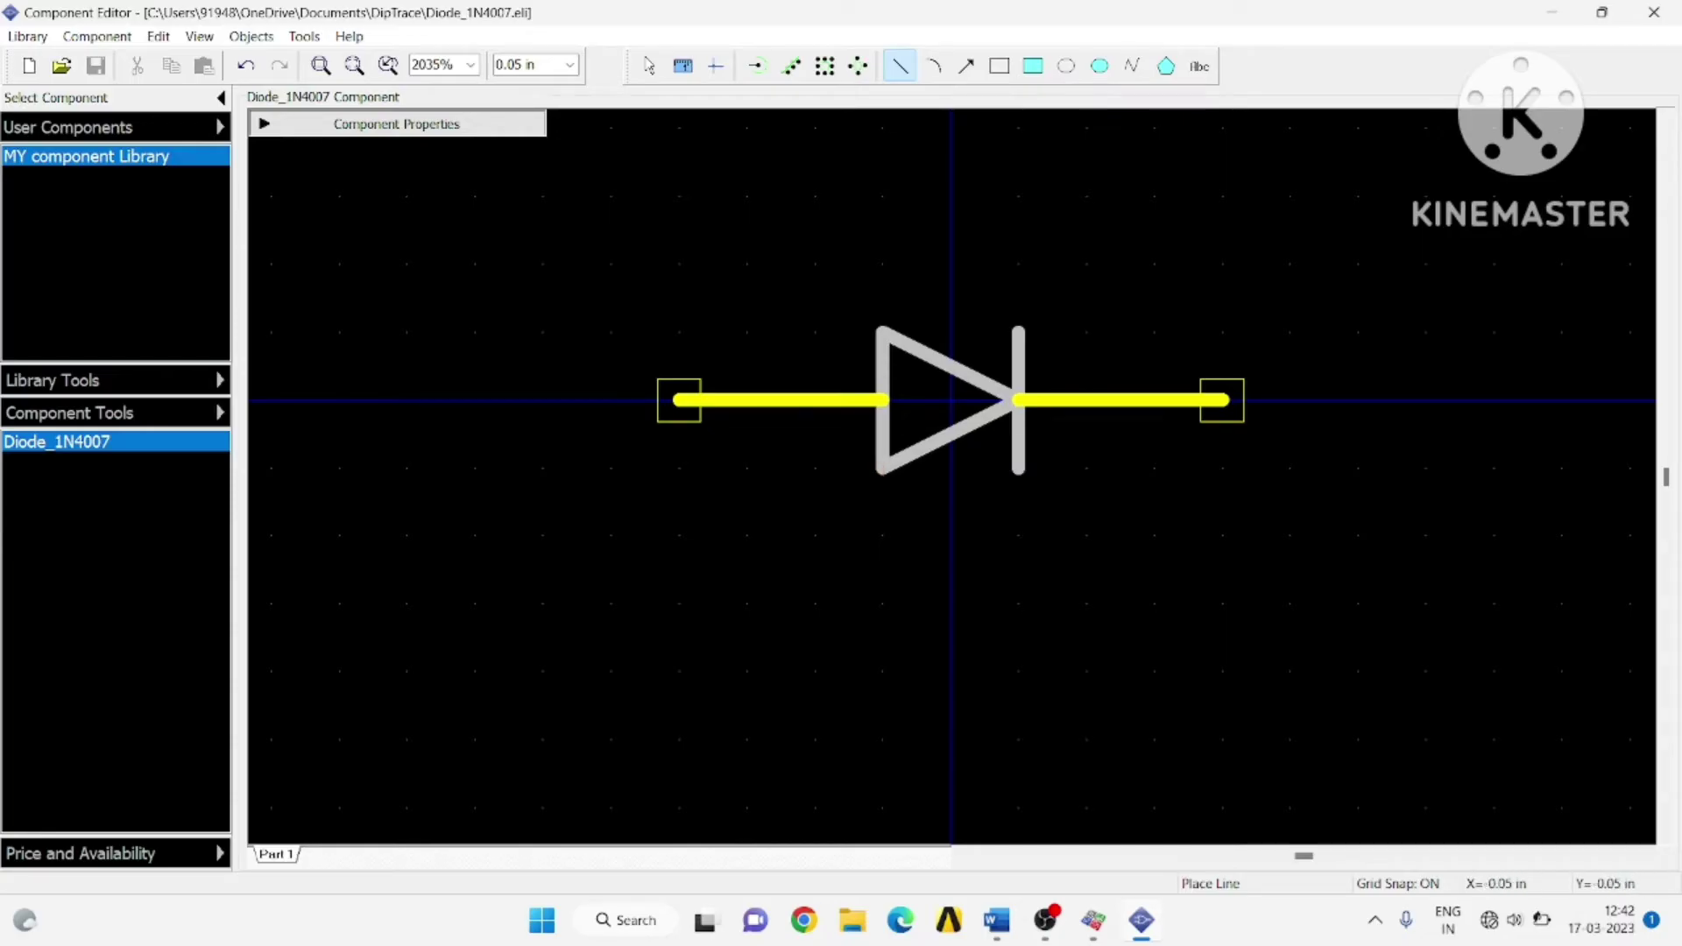
{"action": "scroll", "coordinate": [902, 516], "scroll_direction": "down", "scroll_amount": 1}
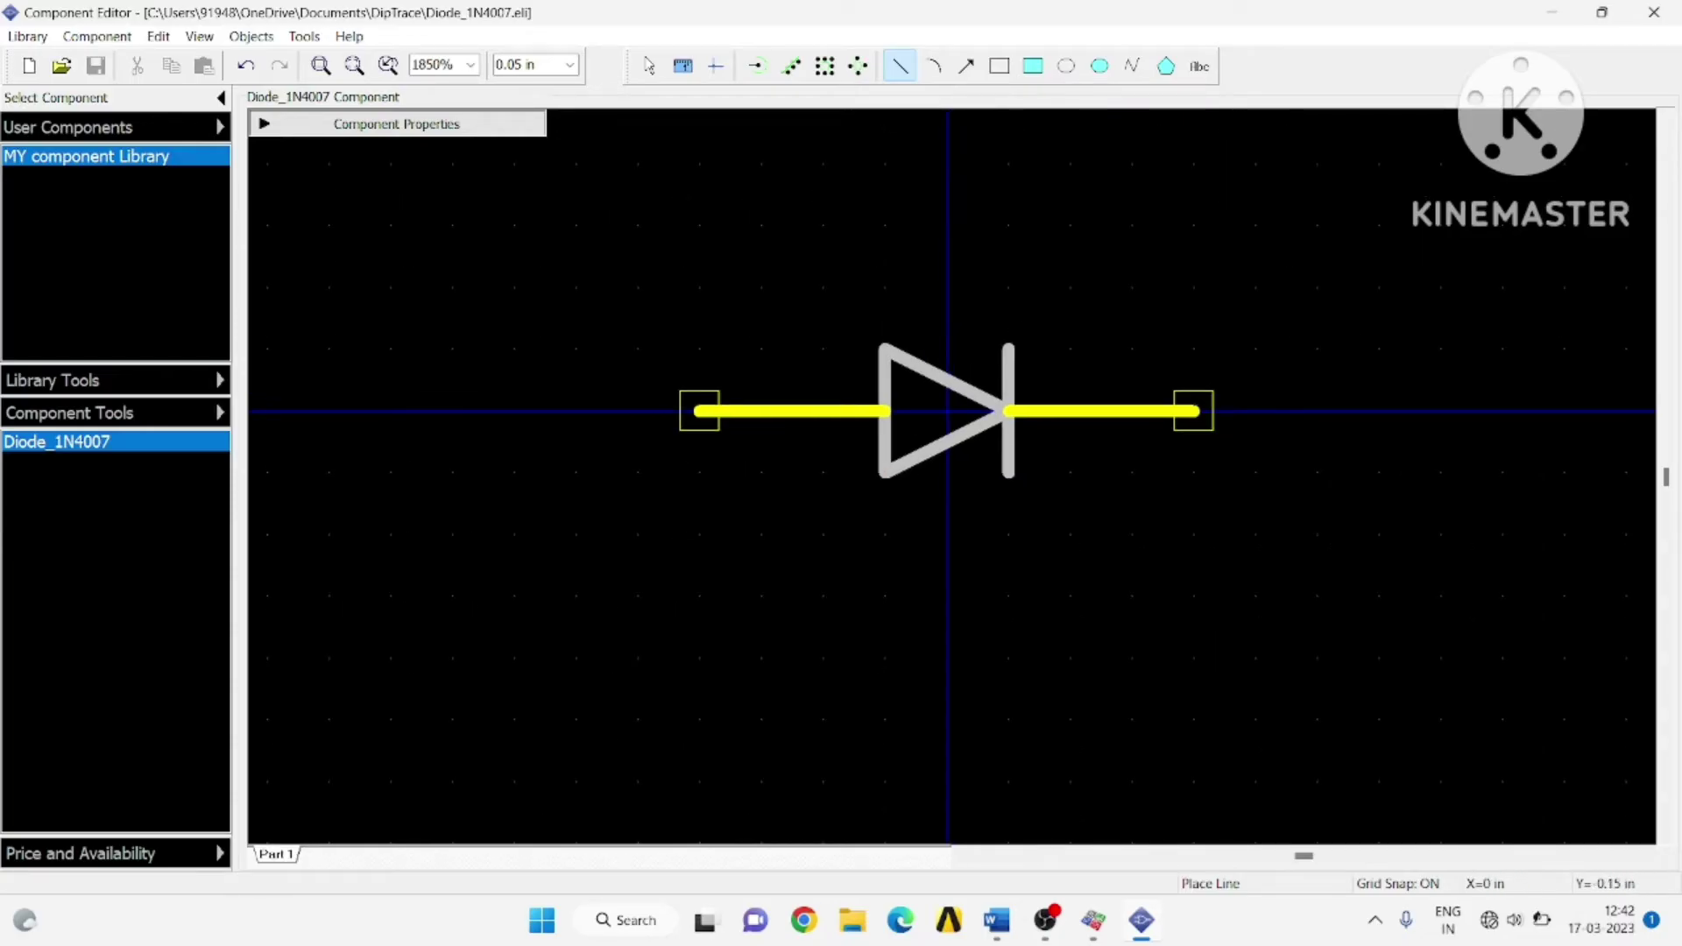
- Start Schematic Capture from the Launcher and pick Diode_1N4007 from the library list
{"action": "left_click", "coordinate": [1099, 930]}
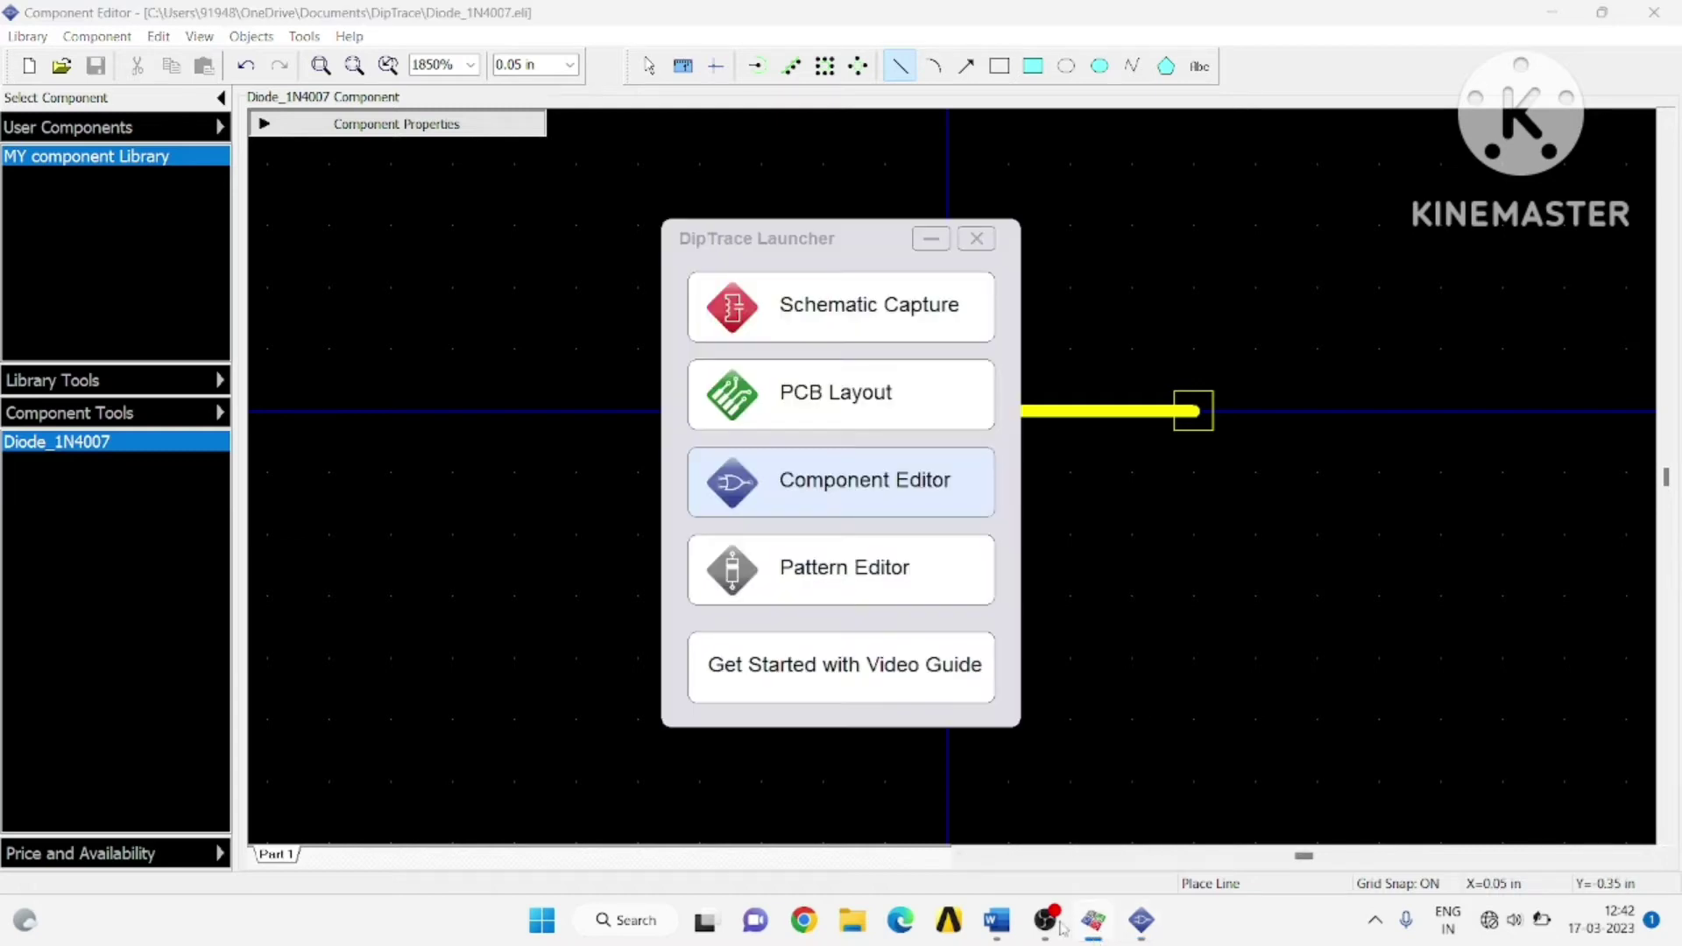
{"action": "left_click", "coordinate": [838, 317]}
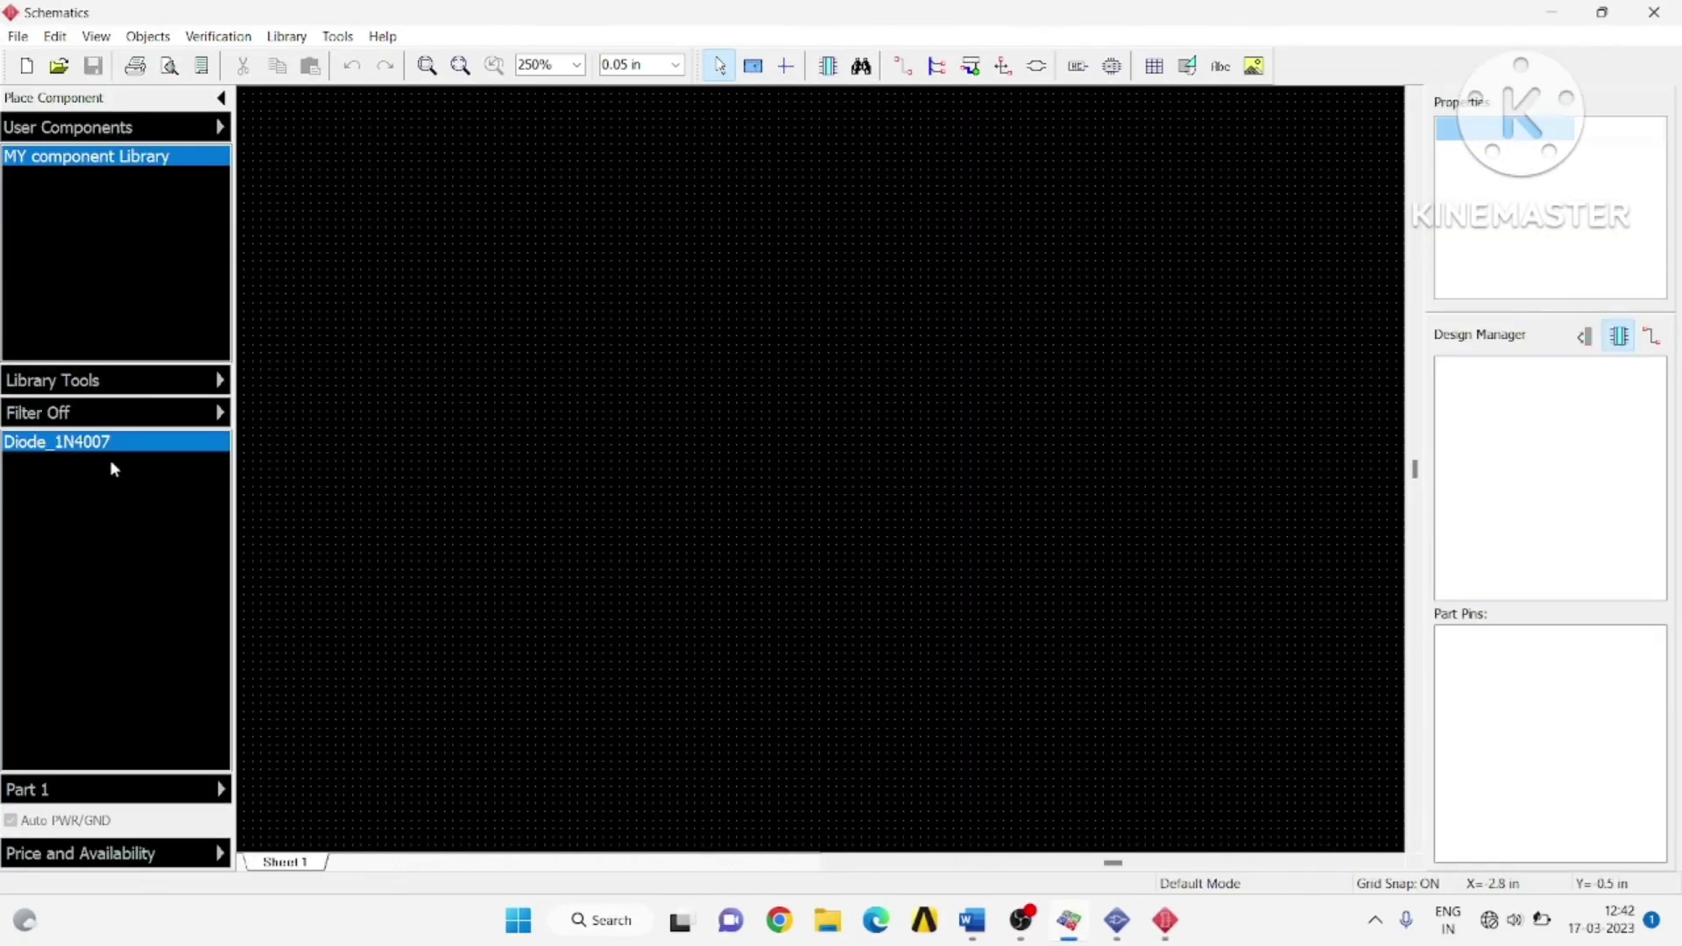
{"action": "left_click", "coordinate": [145, 445]}
- Place diodes D1 to D4 on the sheet, then close the schematic and answer the save prompt
{"action": "left_click", "coordinate": [679, 387]}
{"action": "scroll", "coordinate": [709, 499], "scroll_direction": "up", "scroll_amount": 1}
{"action": "left_click", "coordinate": [846, 433]}
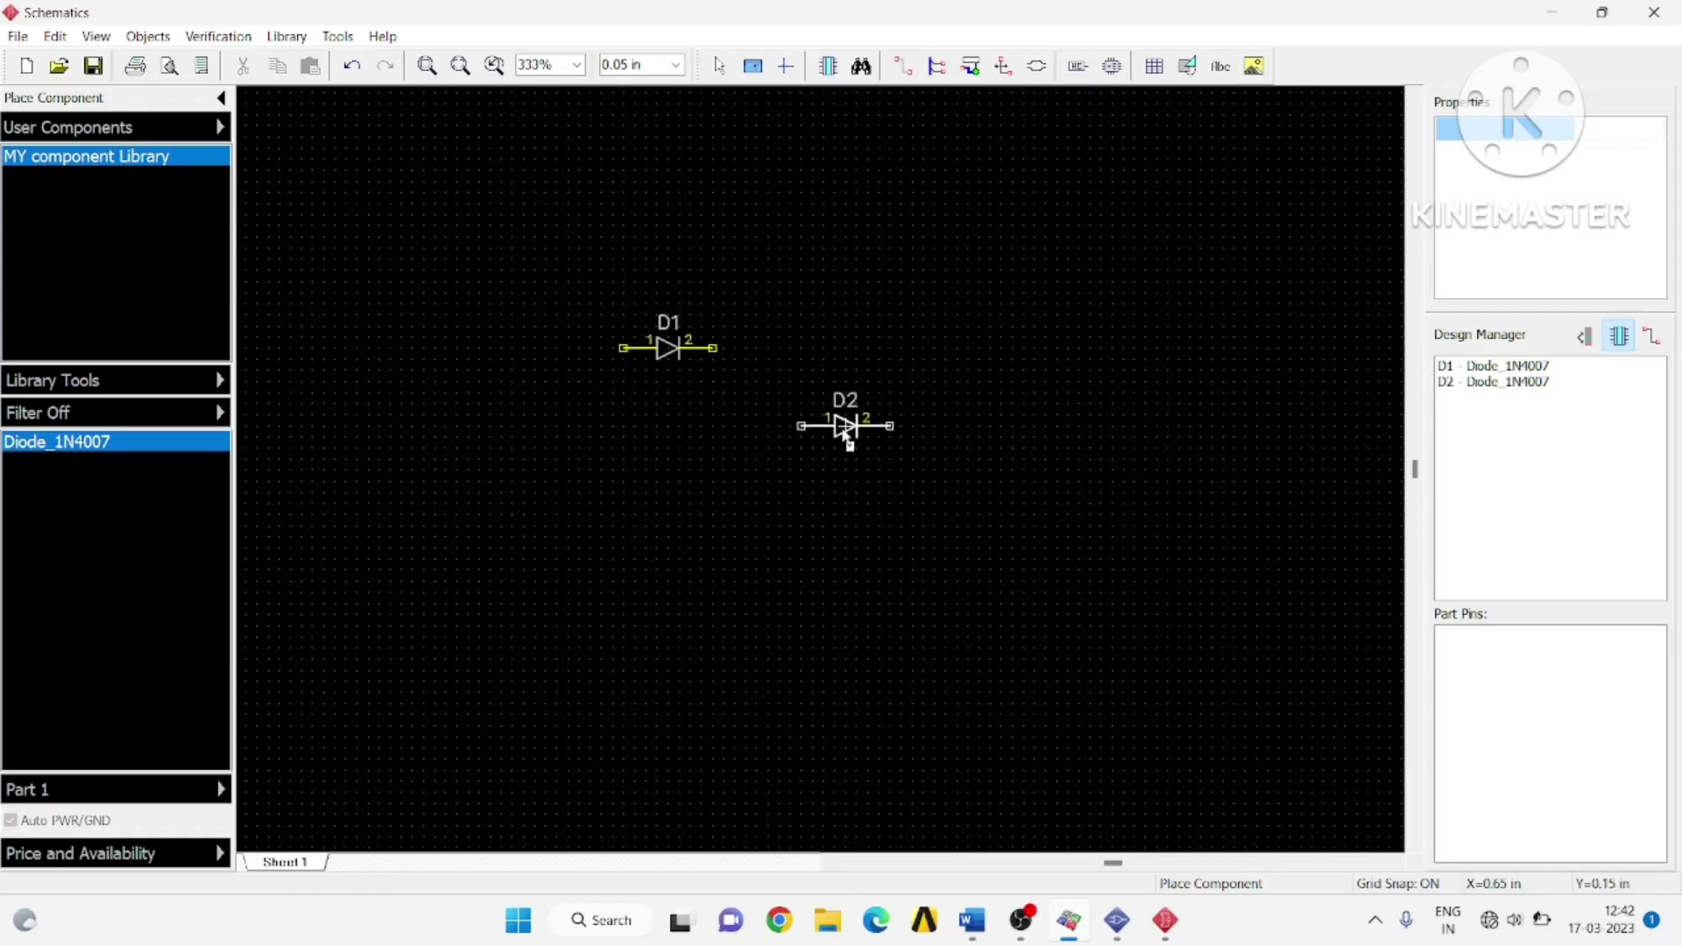
{"action": "scroll", "coordinate": [725, 560], "scroll_direction": "up", "scroll_amount": 2}
{"action": "left_click", "coordinate": [636, 462]}
{"action": "left_click", "coordinate": [834, 585]}
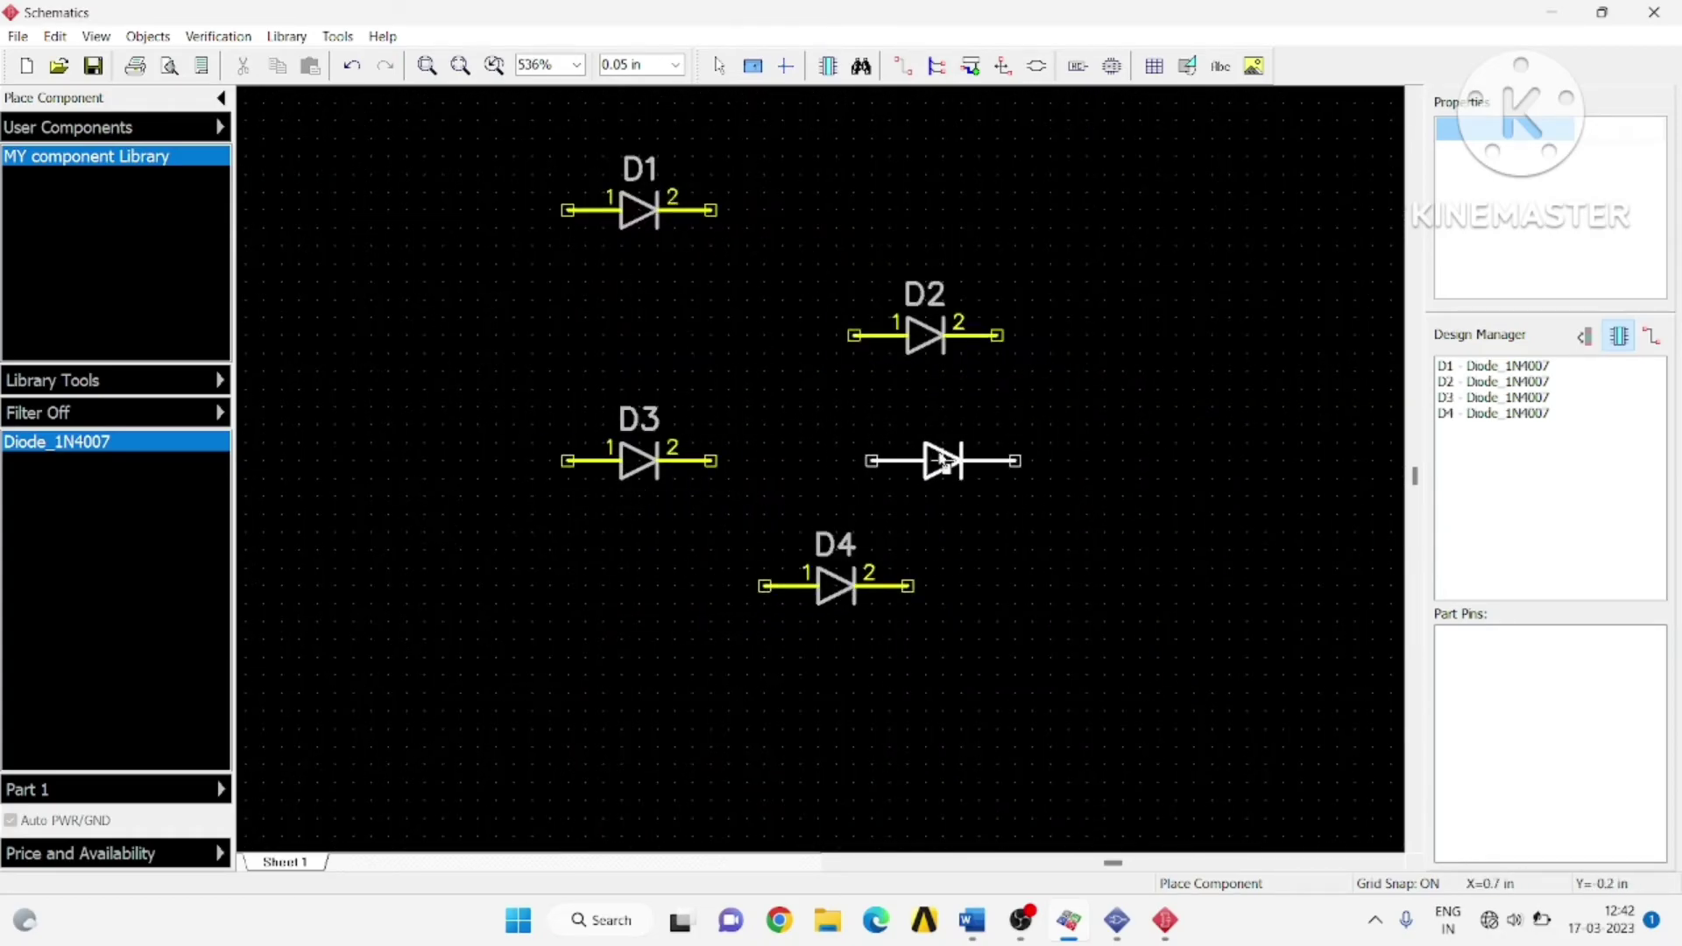
{"action": "left_click", "coordinate": [1654, 12]}
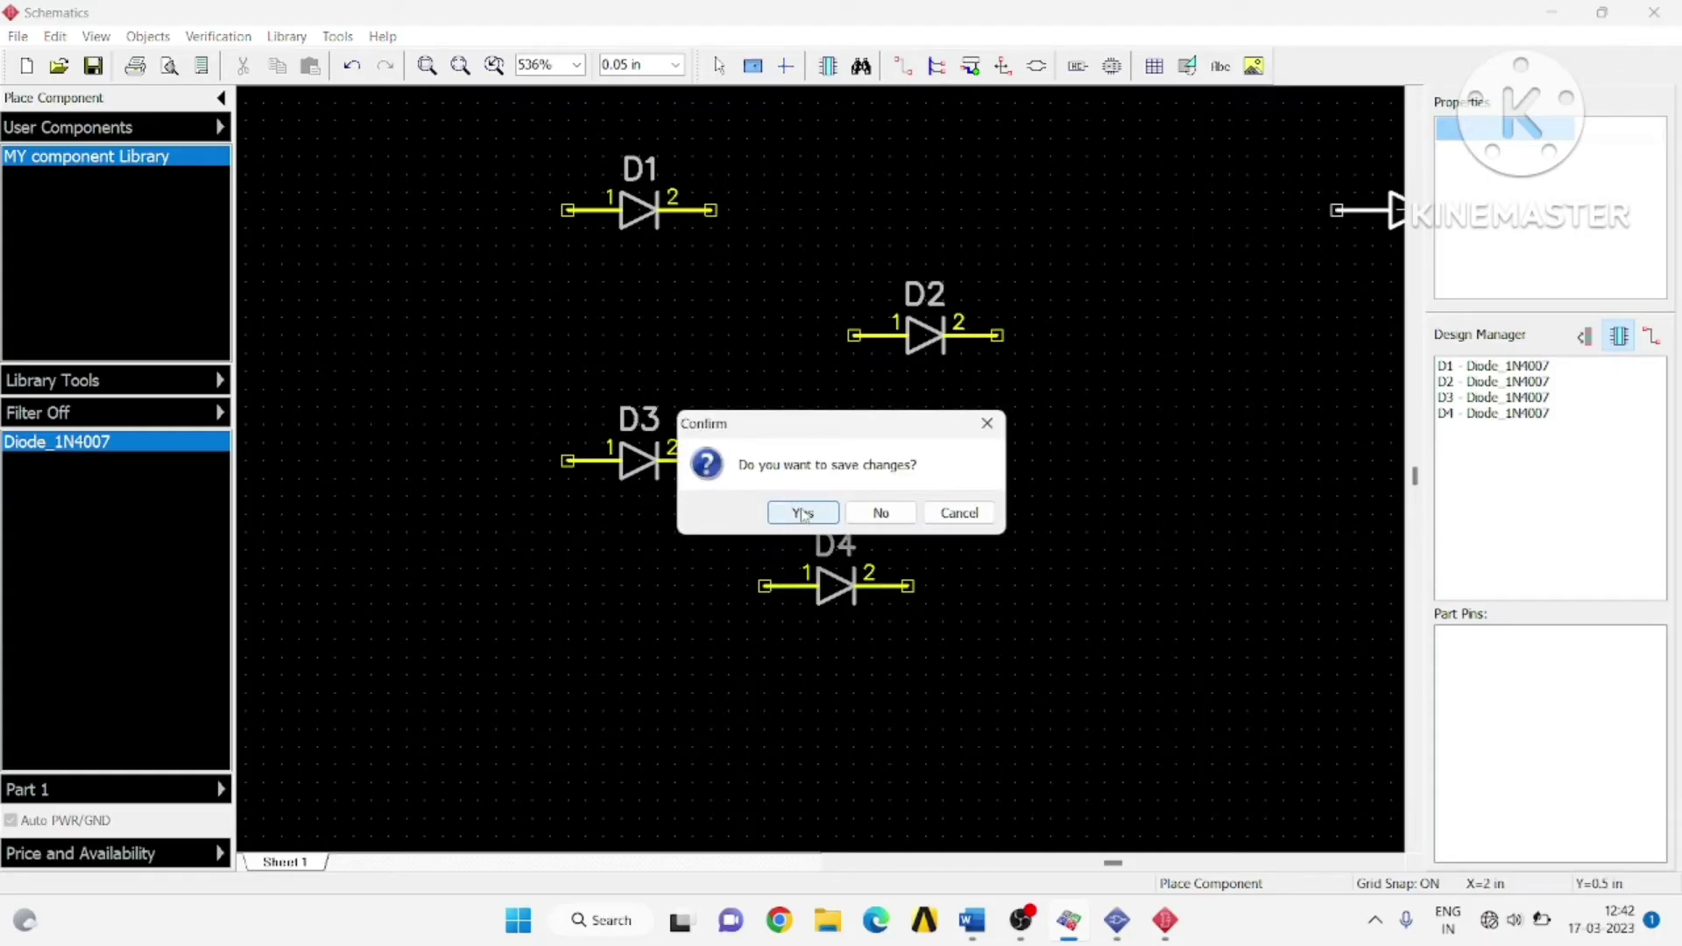
{"action": "left_click", "coordinate": [879, 515]}
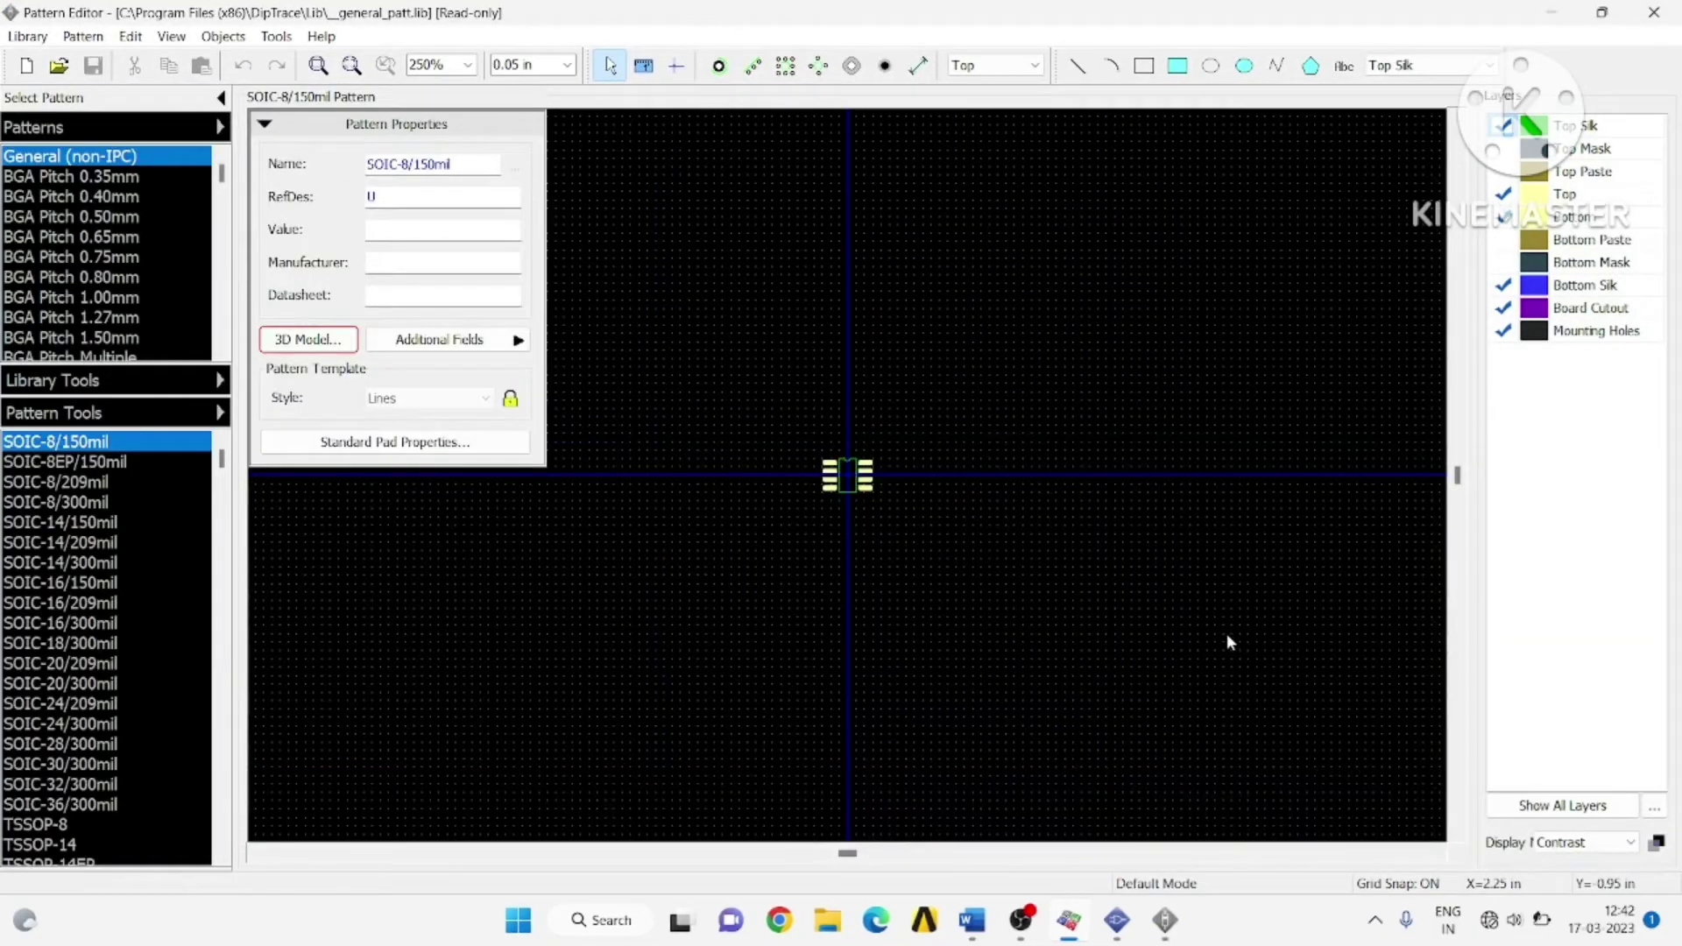
- Check the Patterns library group list, leave it unchanged, and open the Library menu
{"action": "scroll", "coordinate": [261, 298], "scroll_direction": "up", "scroll_amount": 2}
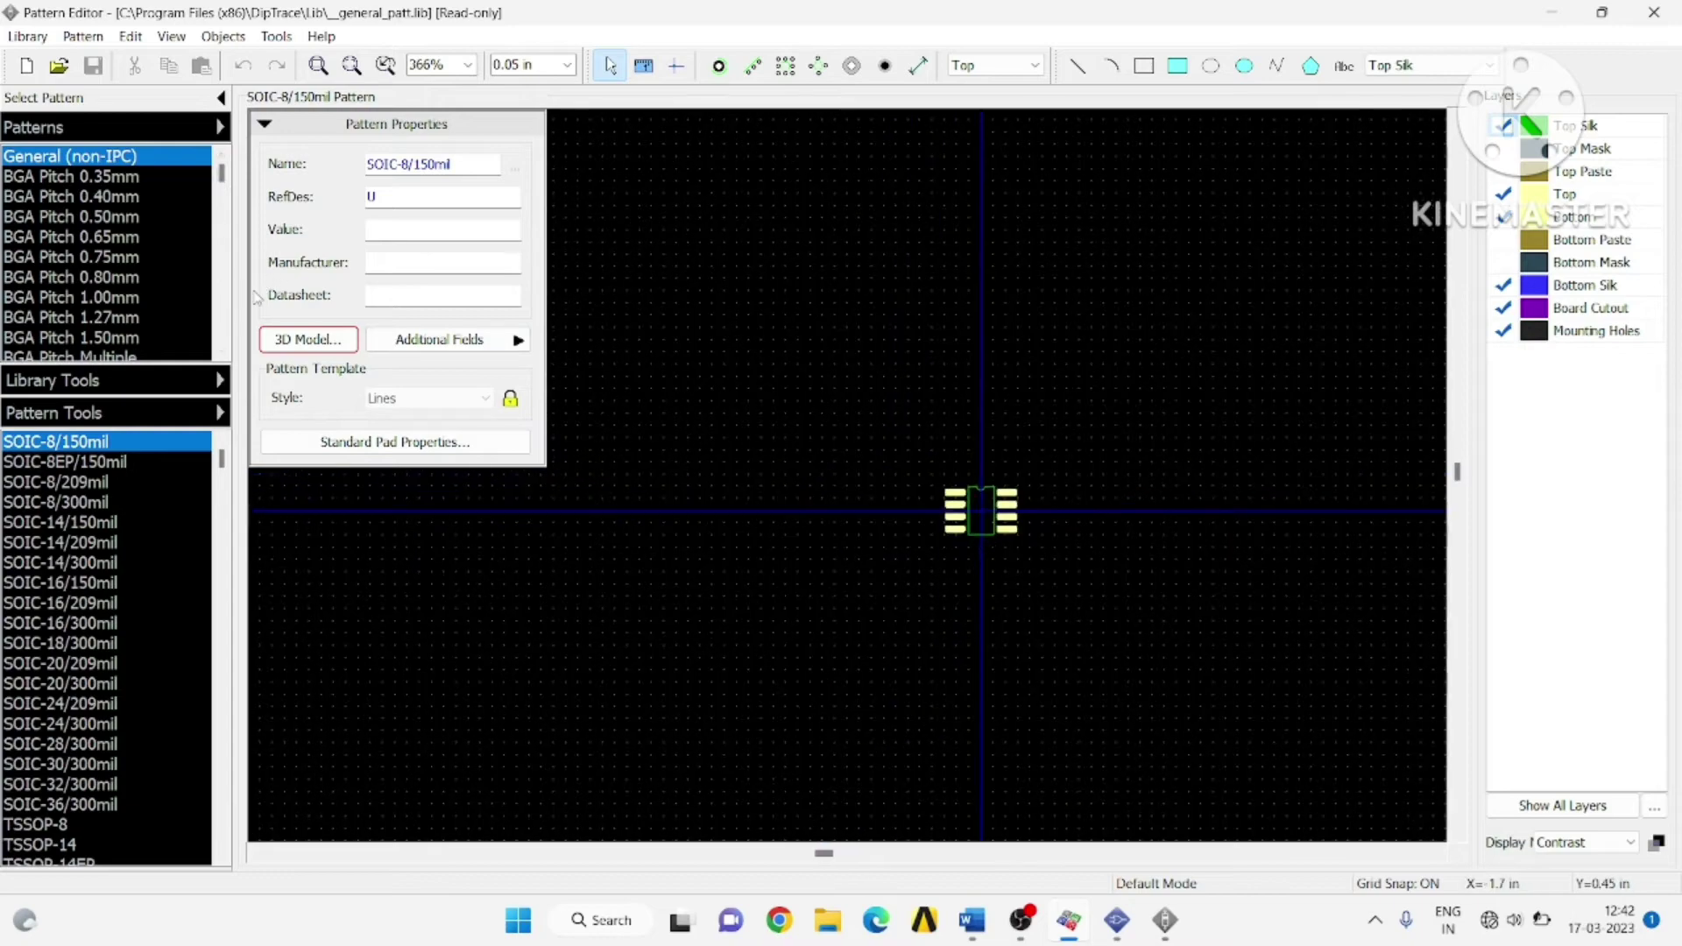
{"action": "scroll", "coordinate": [565, 395], "scroll_direction": "down", "scroll_amount": 1}
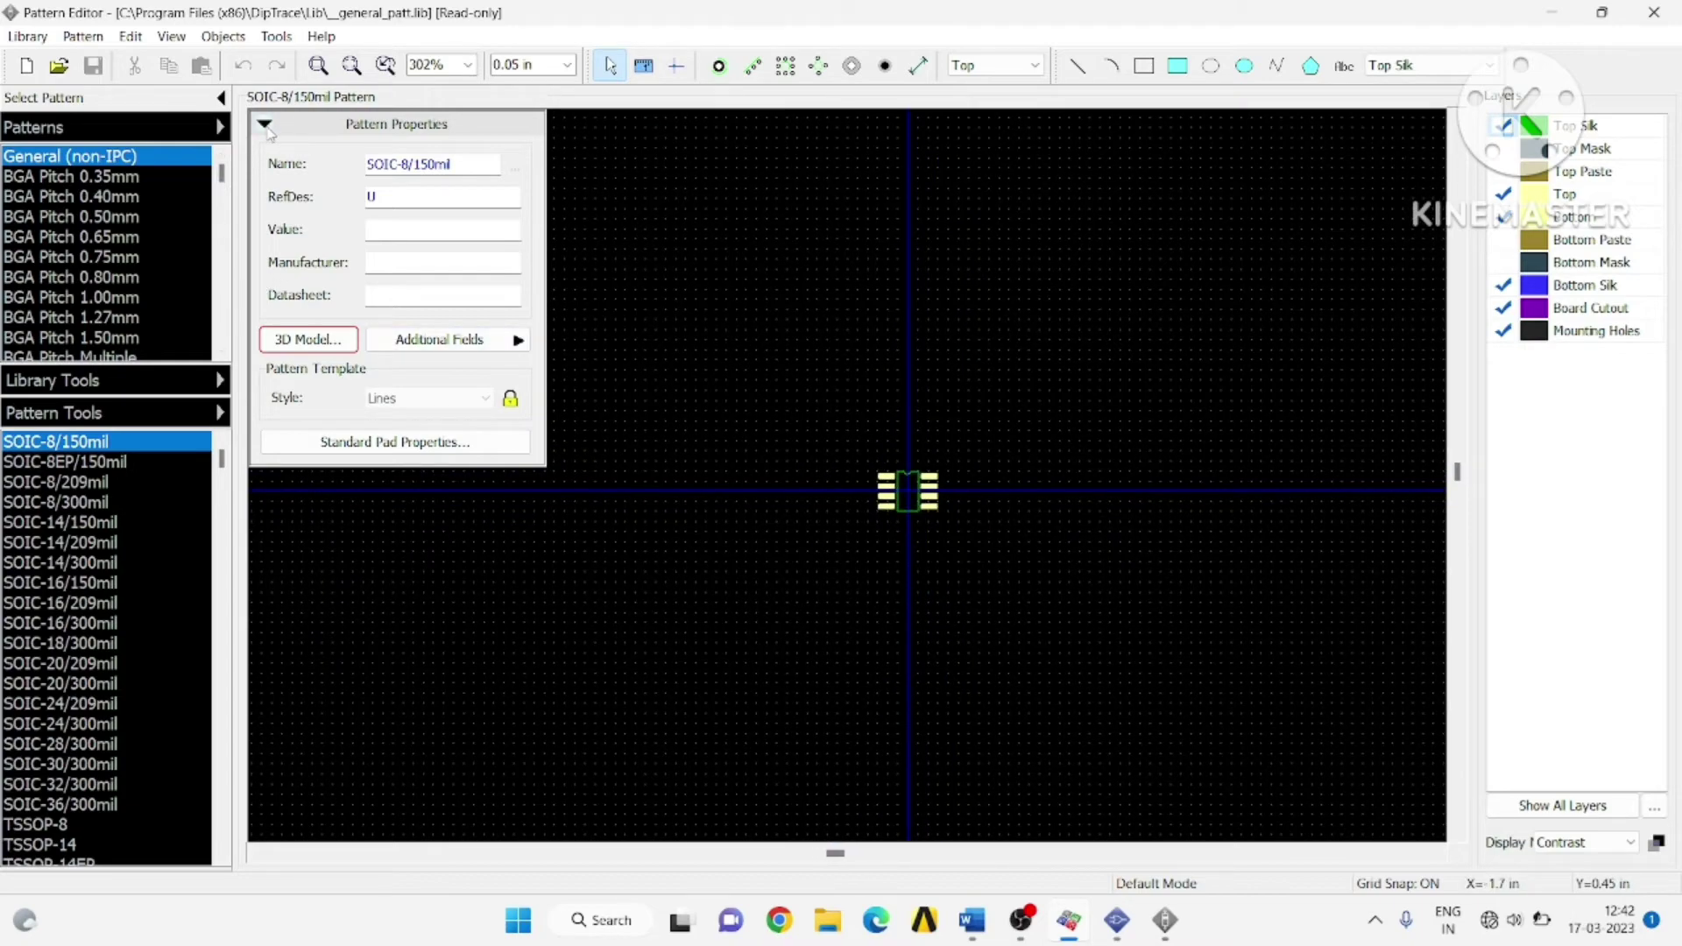
{"action": "left_click", "coordinate": [220, 128]}
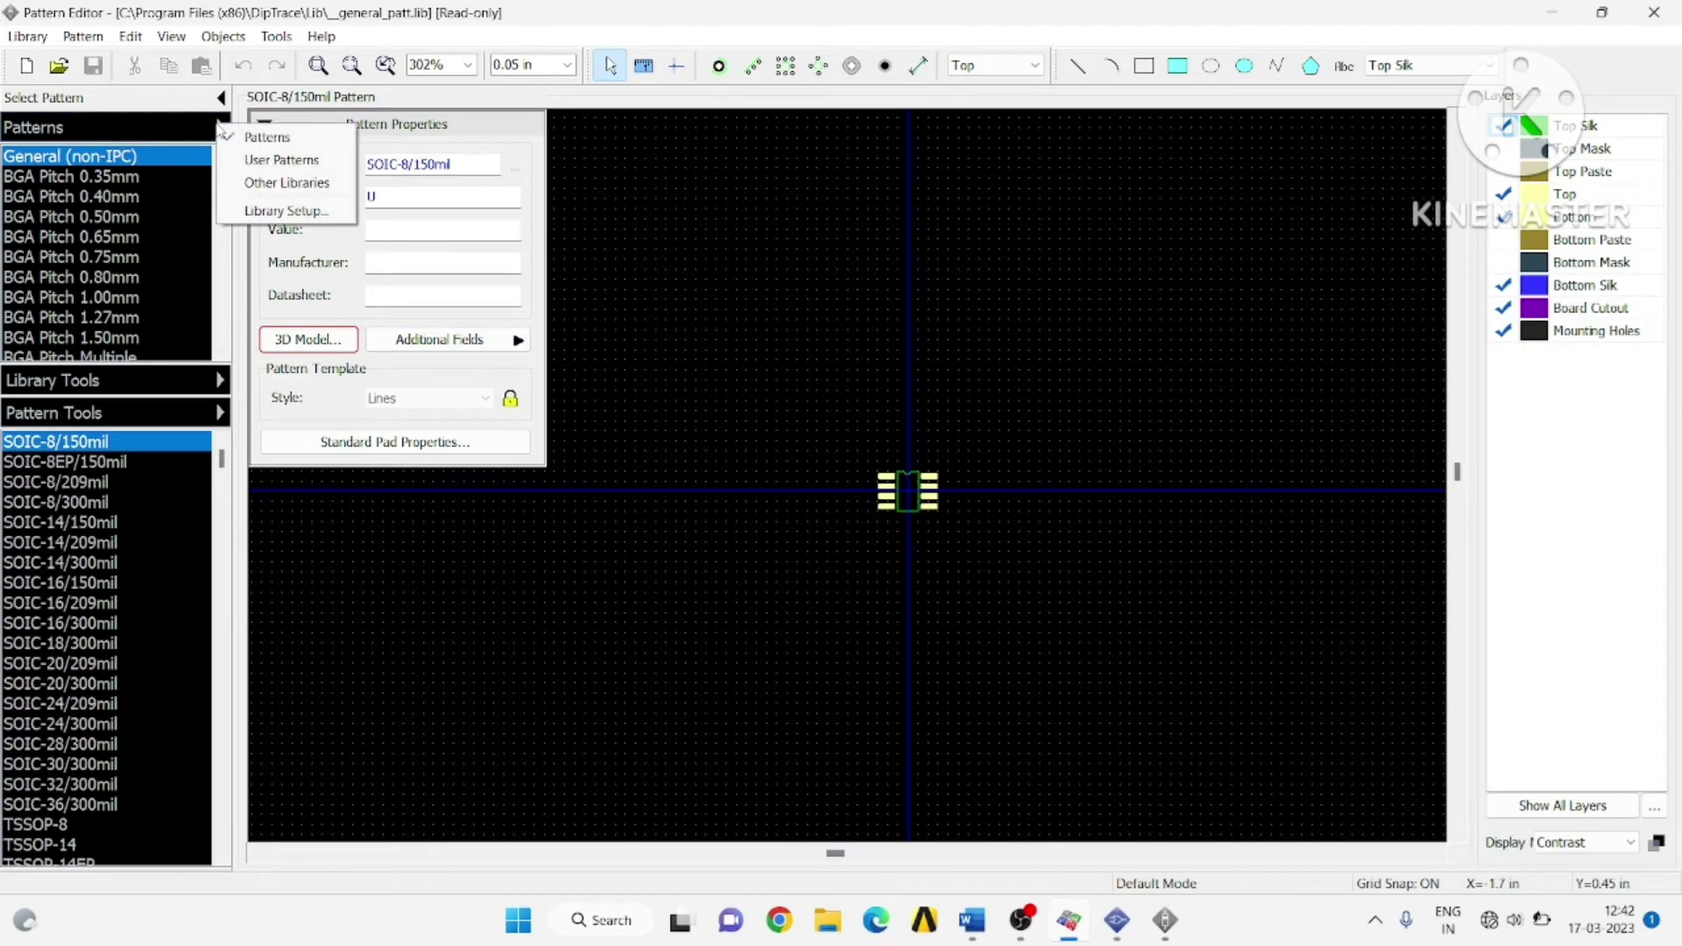
{"action": "left_click", "coordinate": [141, 125]}
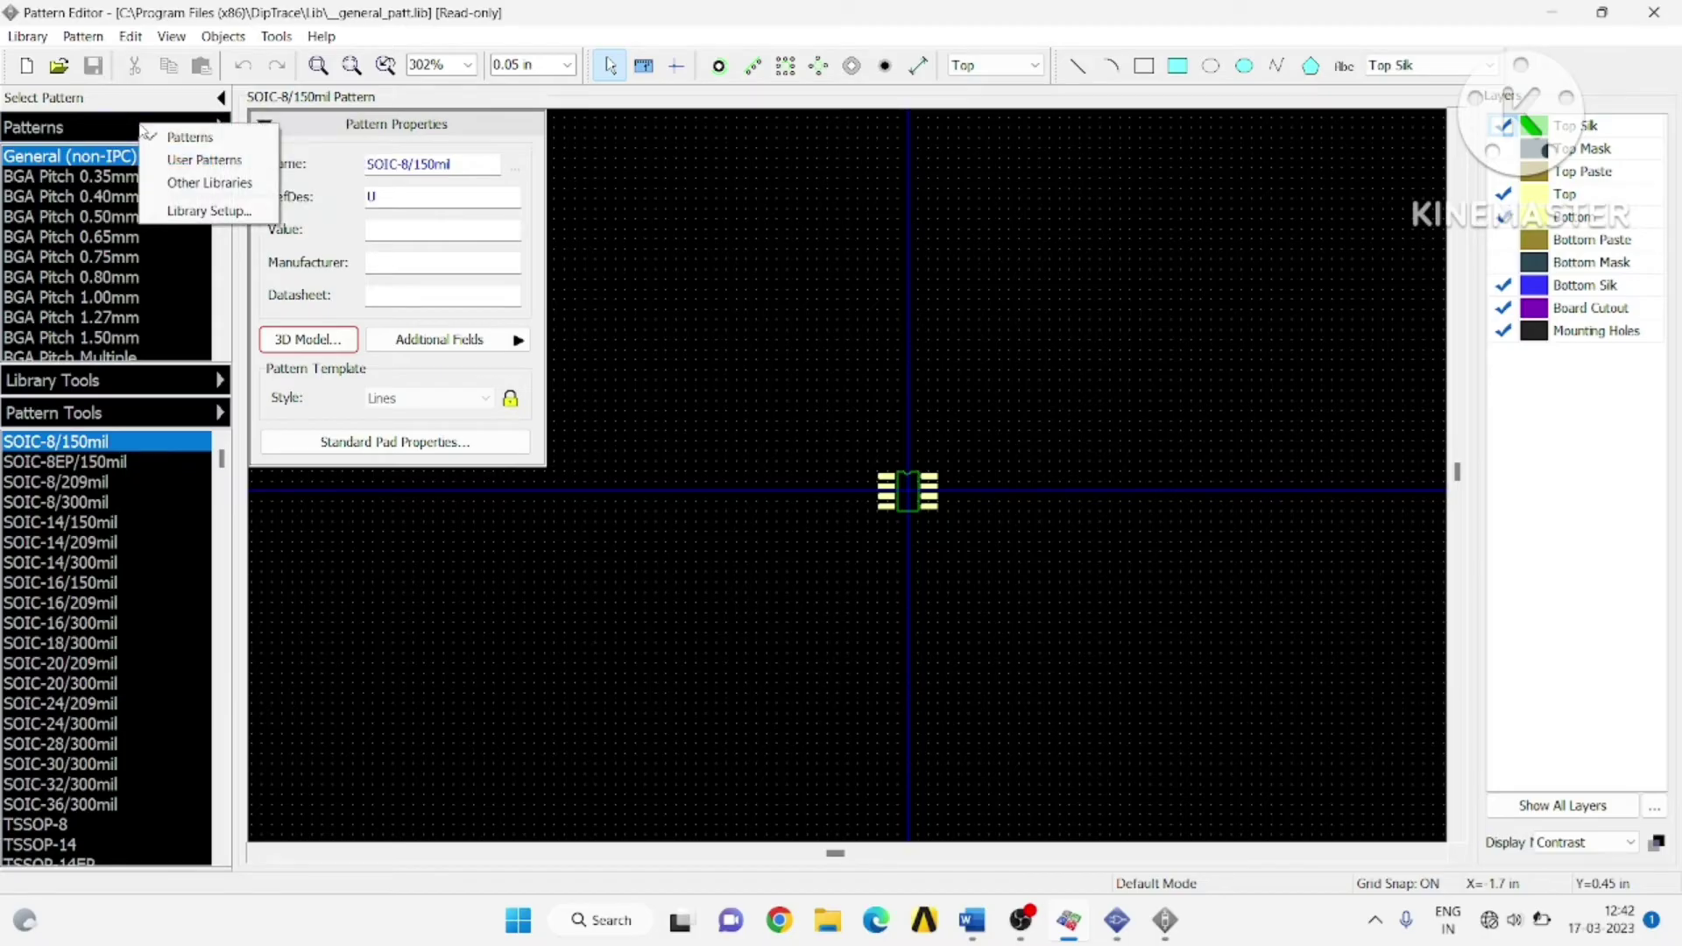
{"action": "left_click", "coordinate": [413, 569]}
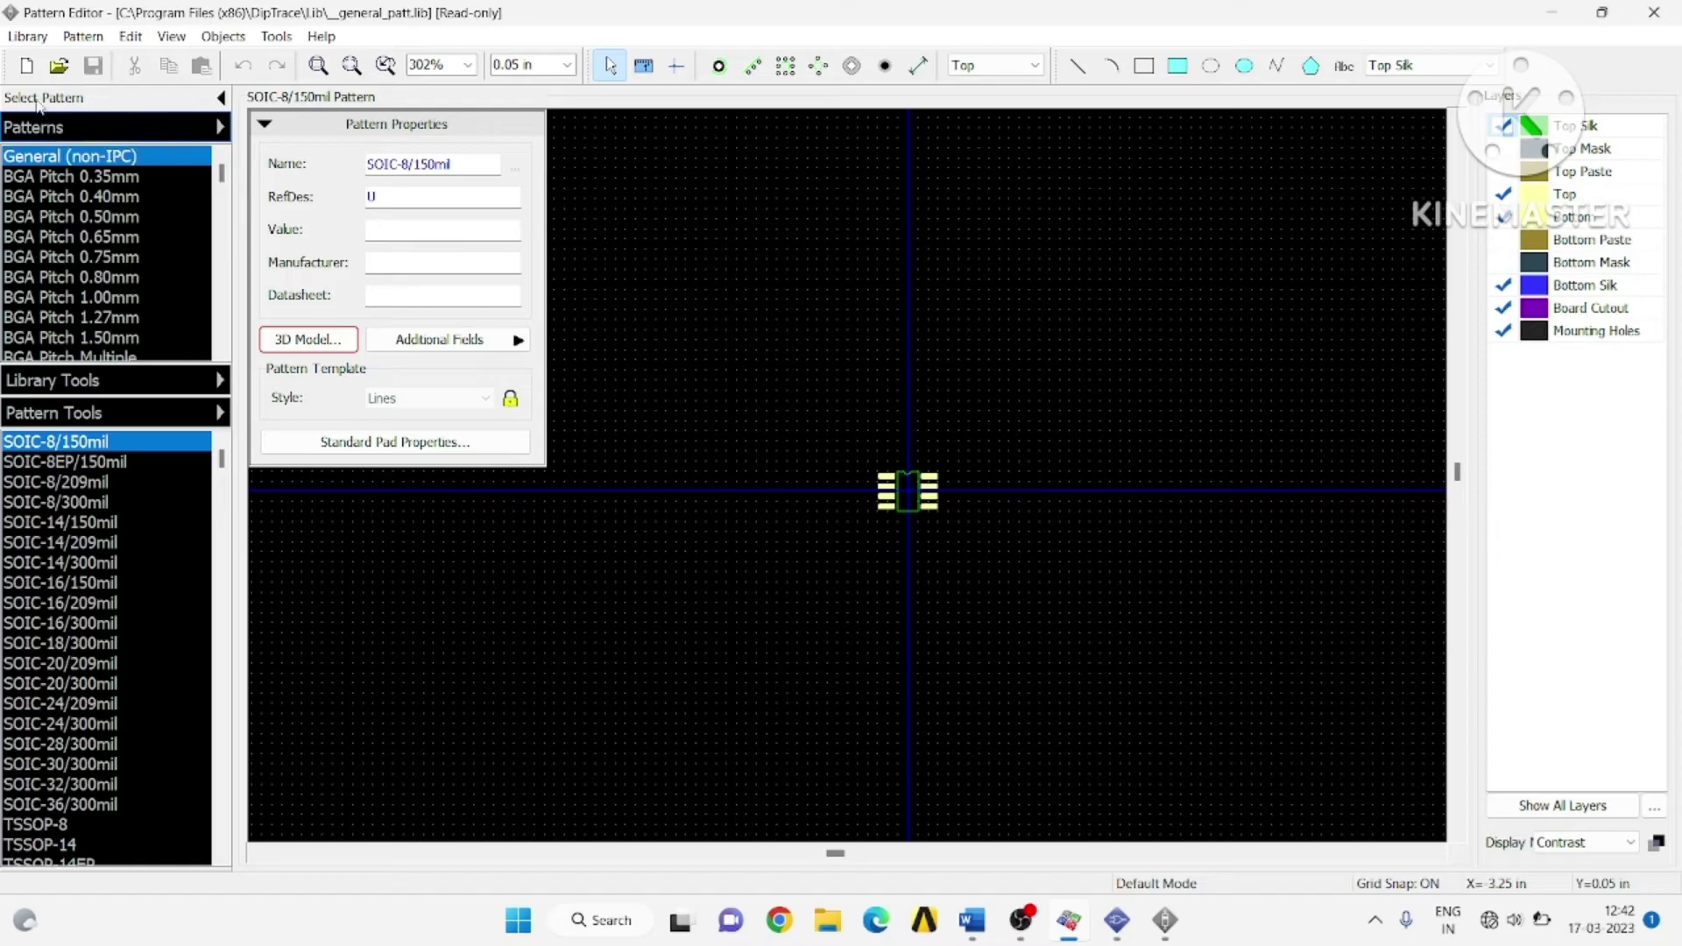
{"action": "left_click", "coordinate": [27, 37]}
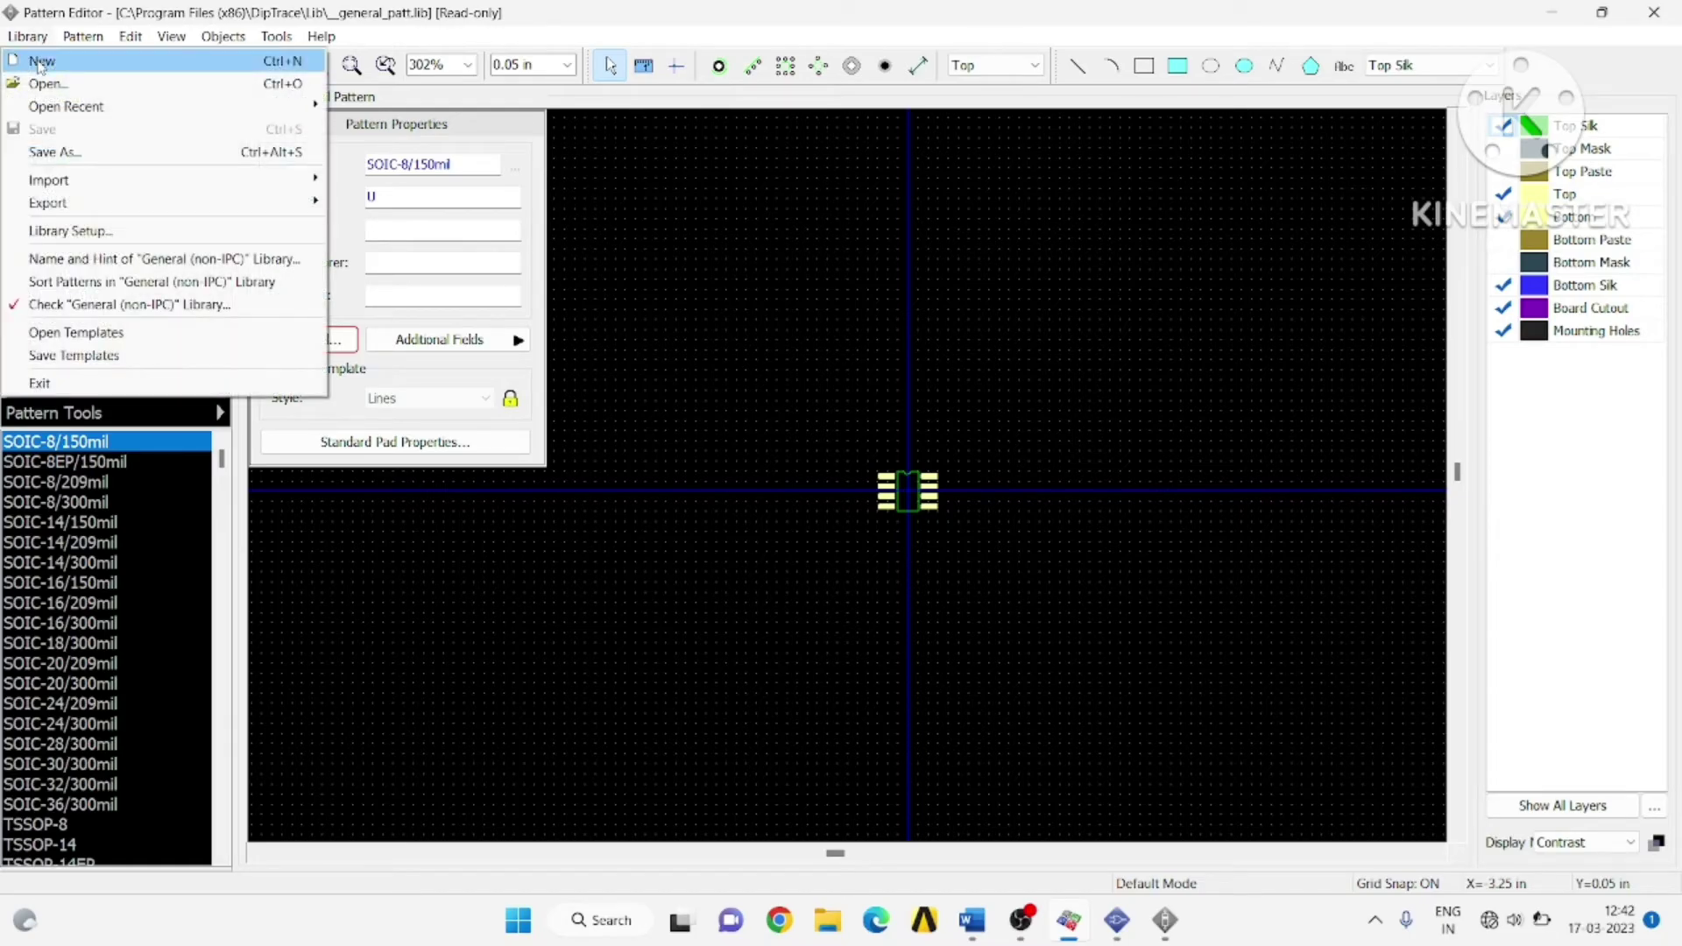
- Create the User Patterns library 'my pattern Library' with the hint 'New user pattern library'
{"action": "left_click", "coordinate": [40, 62]}
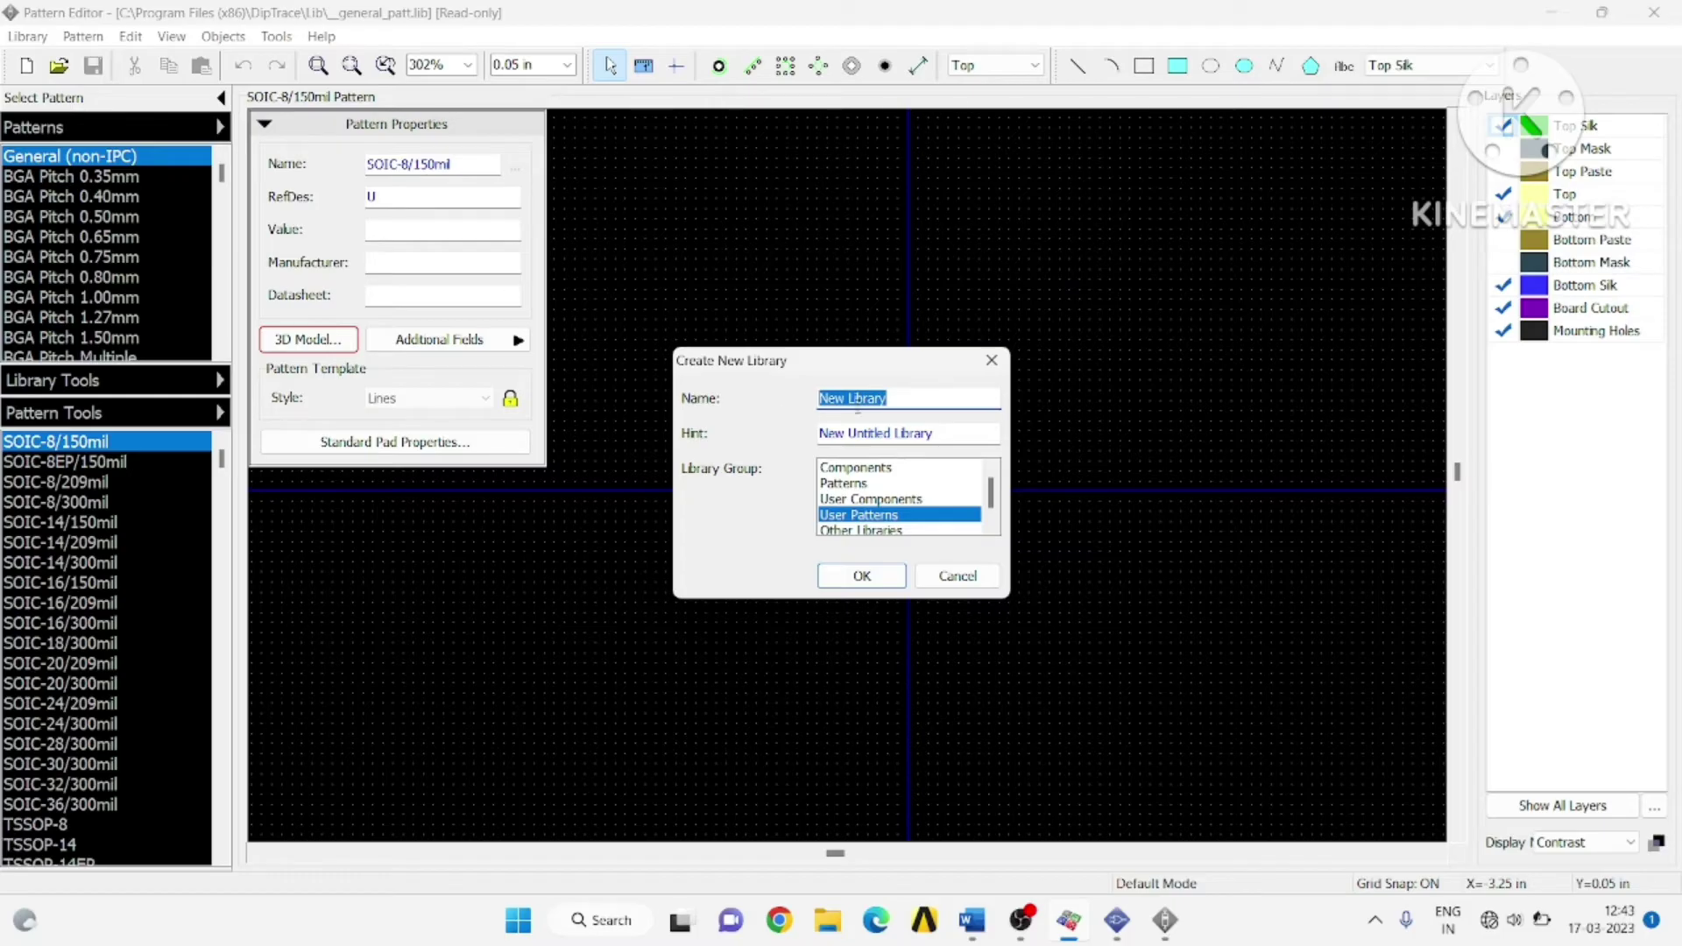
{"action": "left_click", "coordinate": [847, 398]}
{"action": "key", "text": "BackSpace"}
{"action": "key", "text": "BackSpace"}
{"action": "key", "text": "BackSpace"}
{"action": "type", "text": "my pattern"}
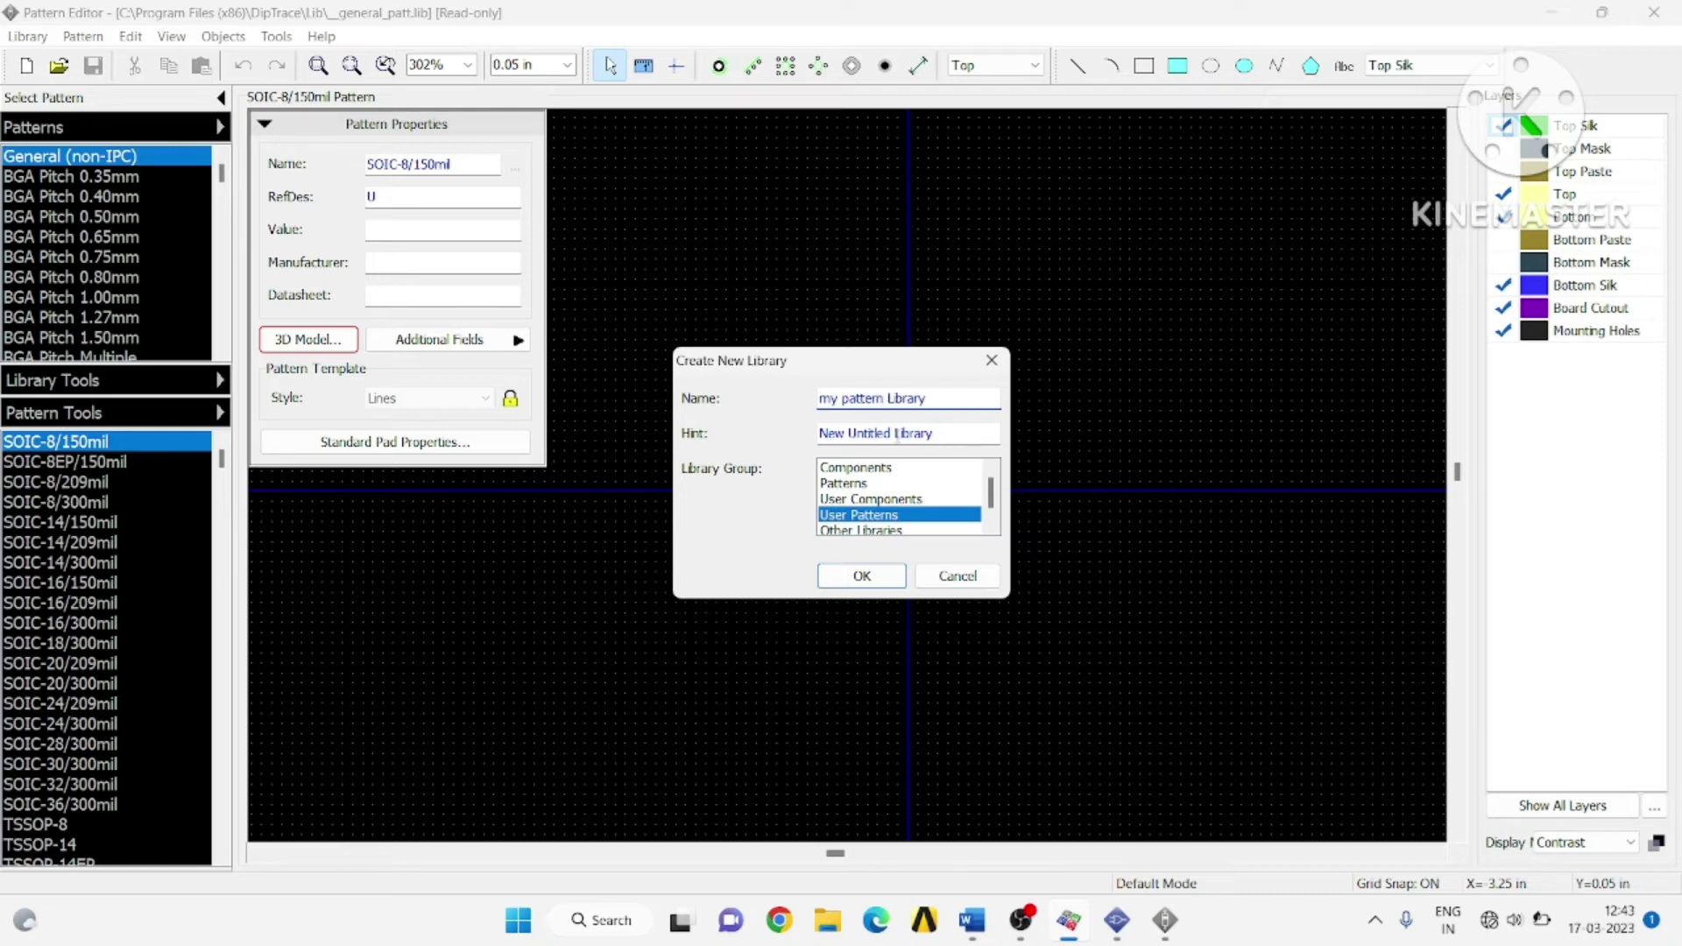
{"action": "left_click_drag", "start_coordinate": [894, 433], "coordinate": [848, 433]}
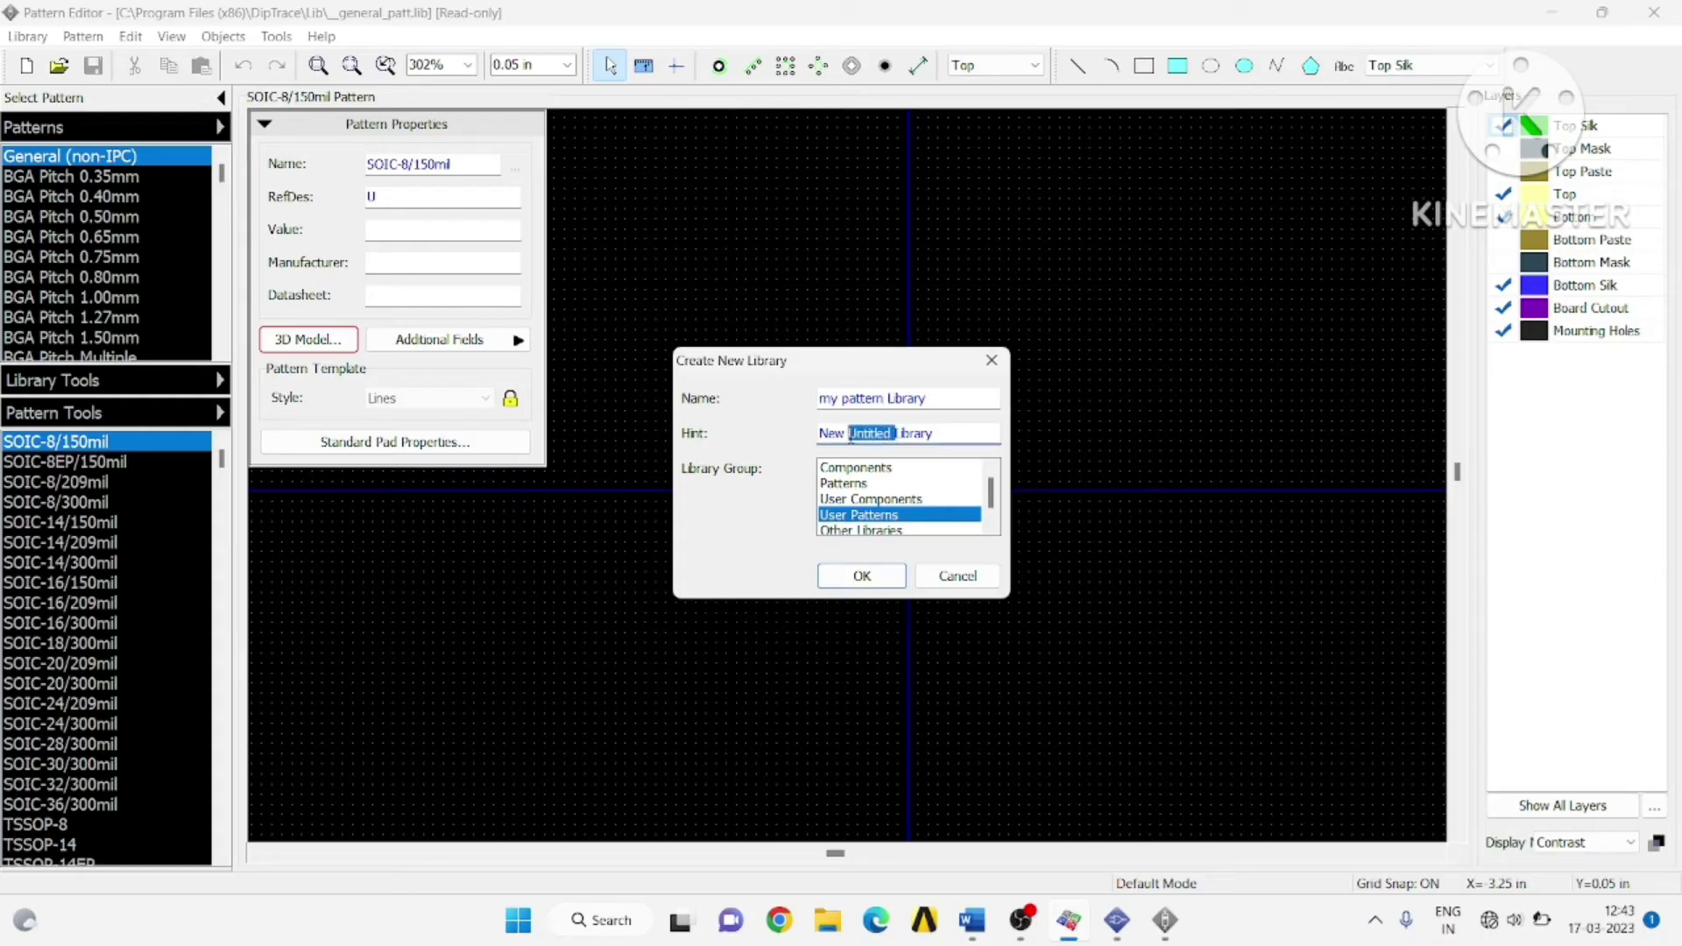
{"action": "type", "text": "user pattern"}
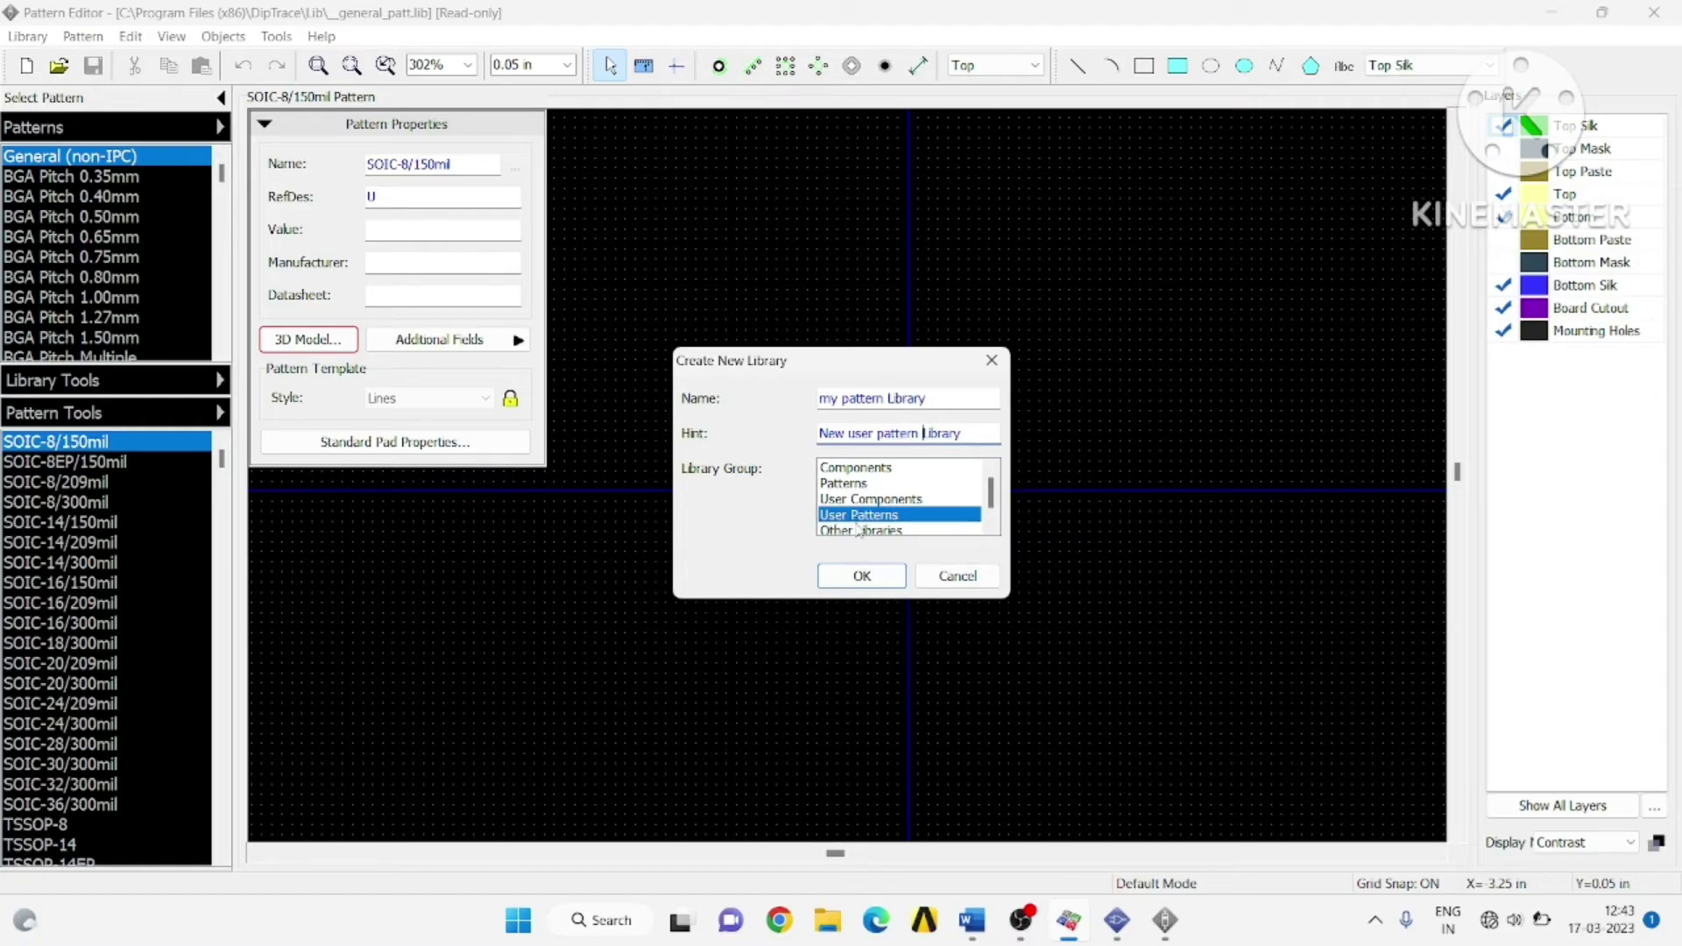
{"action": "left_click", "coordinate": [862, 575]}
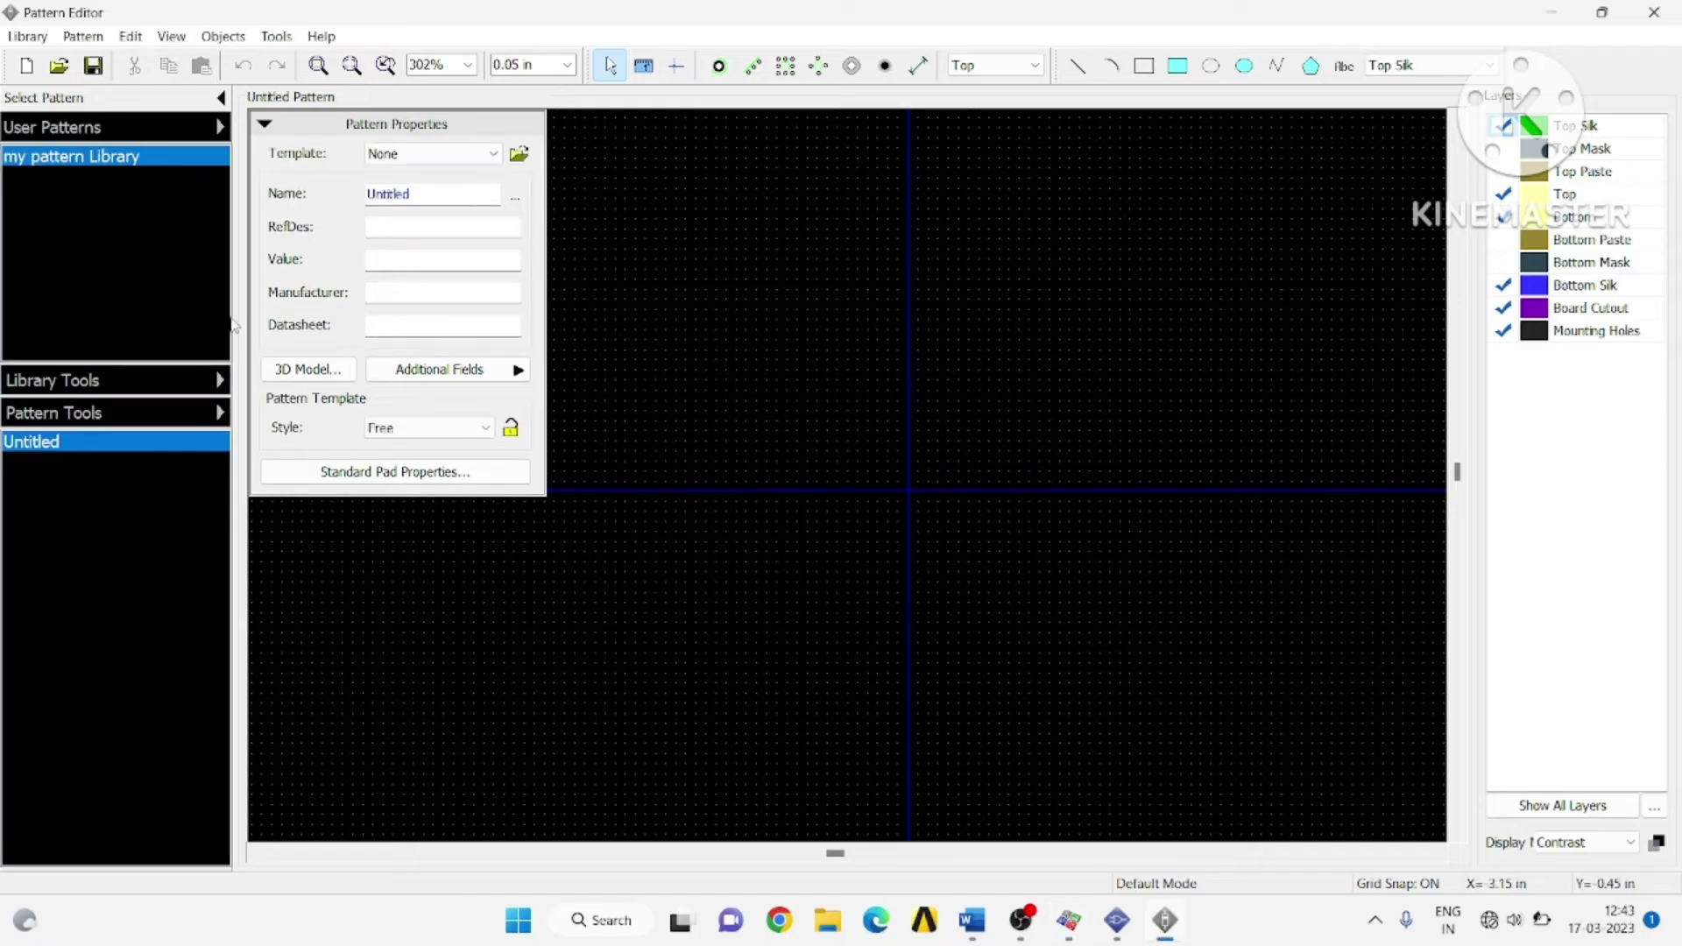
- Name the pattern Diode_1n4007 with RefDes D, then collapse the properties panel
{"action": "double_click", "coordinate": [418, 195]}
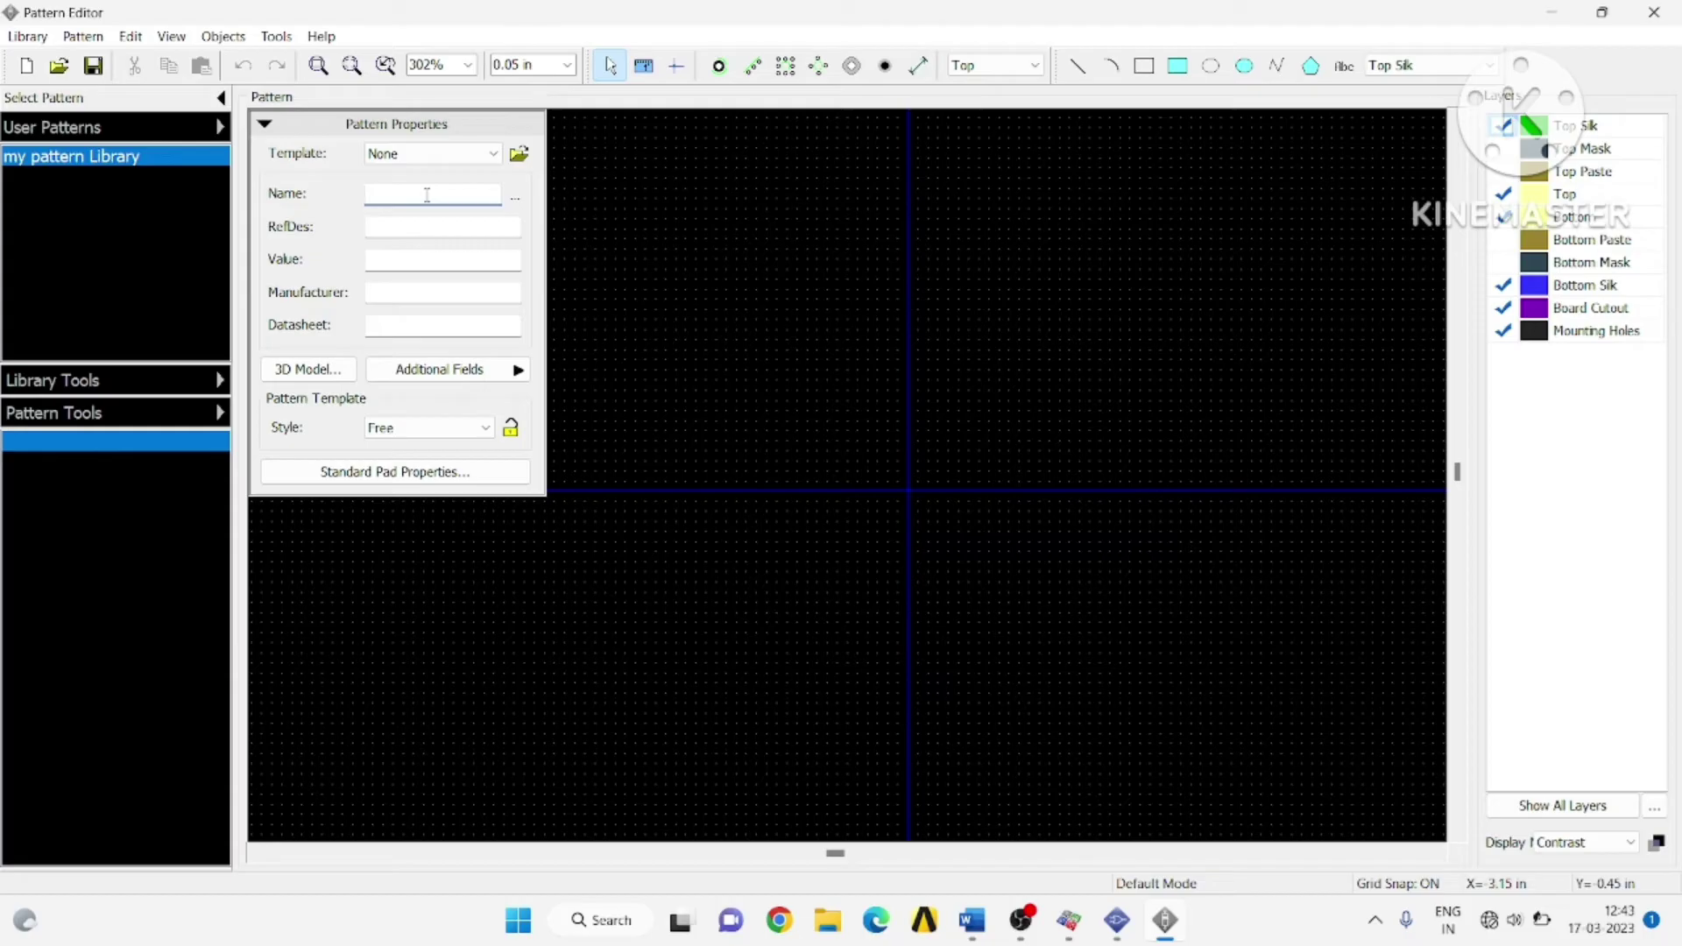
{"action": "type", "text": "Diode_"}
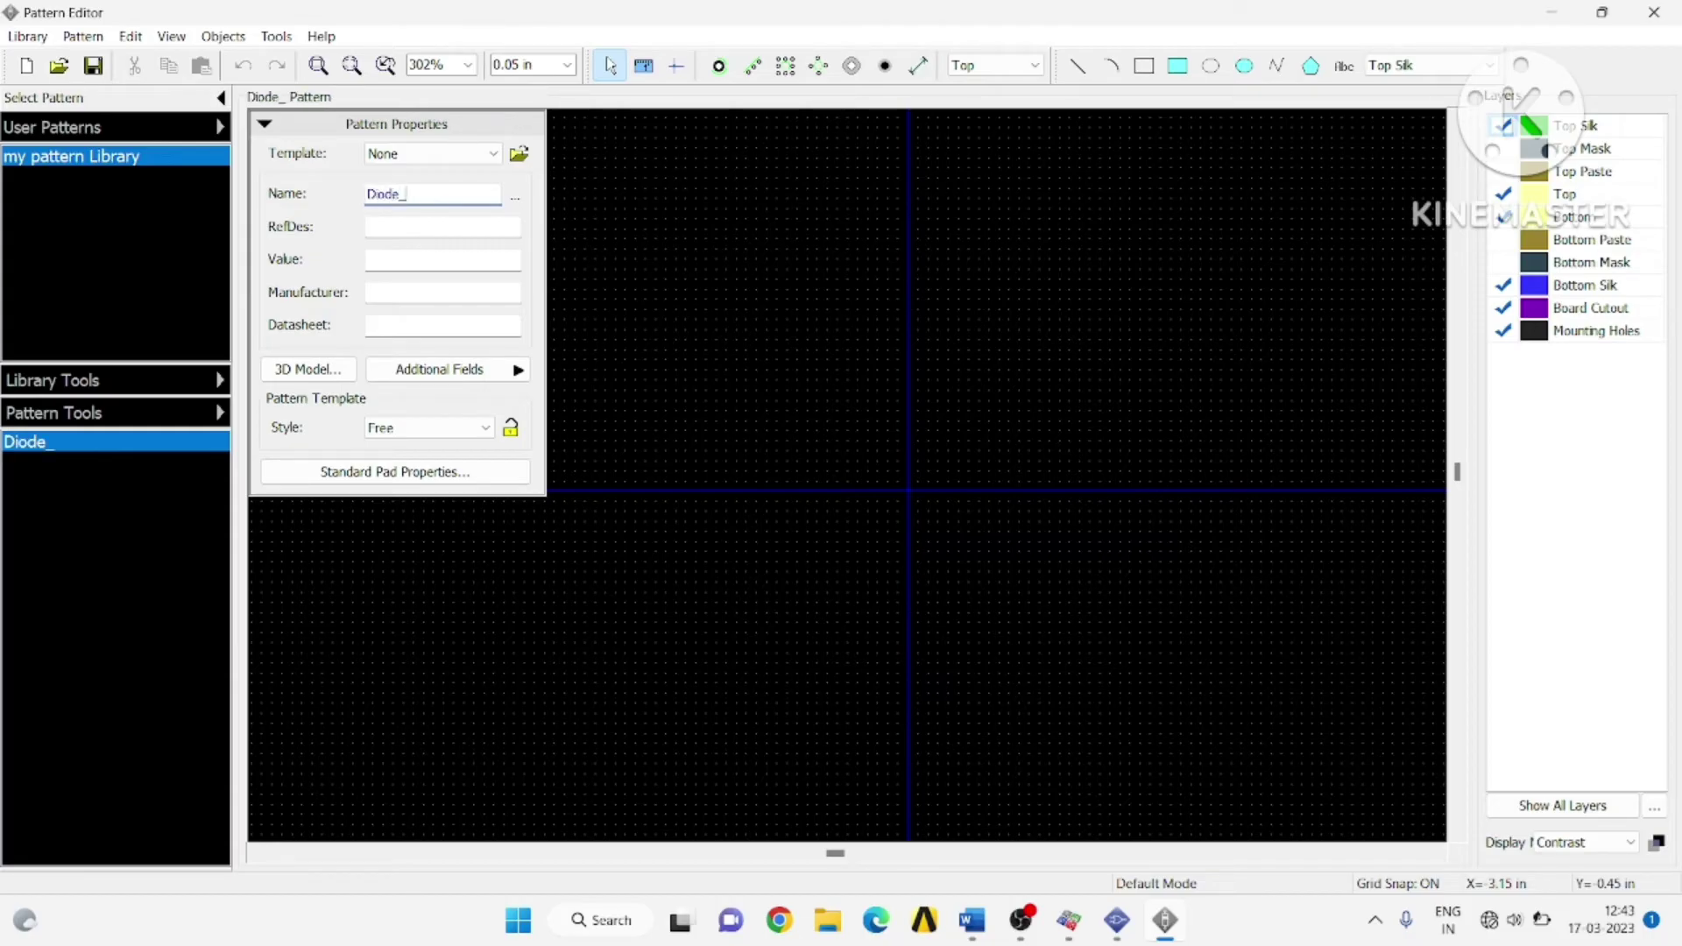
{"action": "type", "text": "1n4007"}
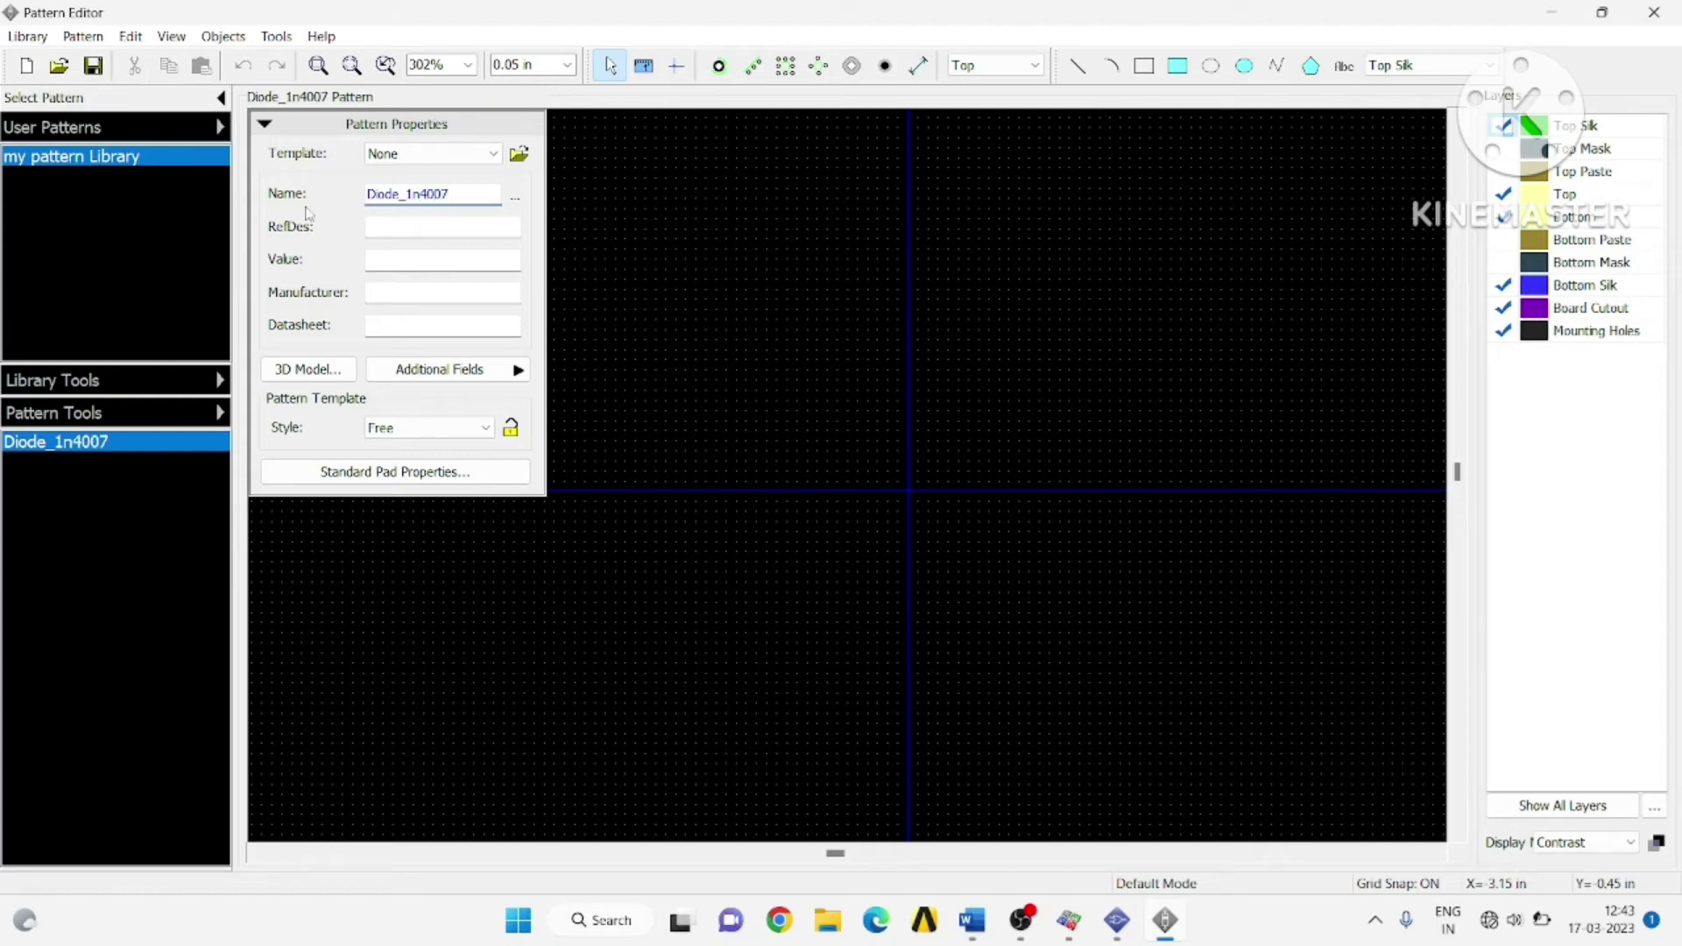
{"action": "left_click", "coordinate": [412, 229]}
{"action": "type", "text": "D"}
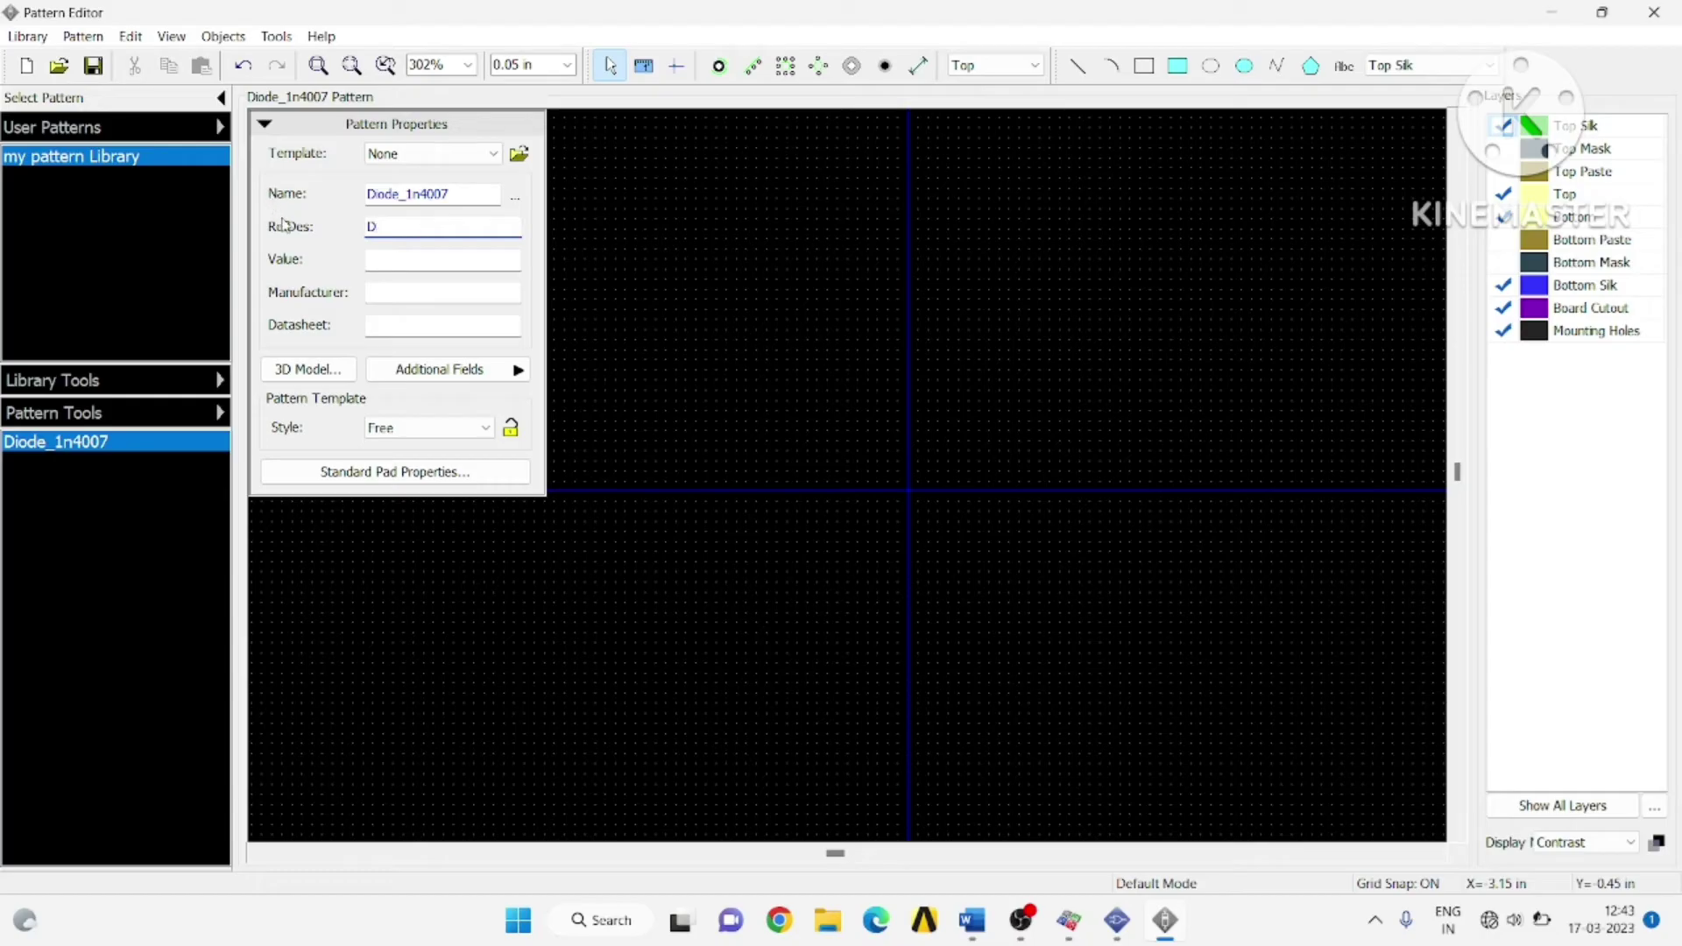
{"action": "left_click", "coordinate": [265, 126]}
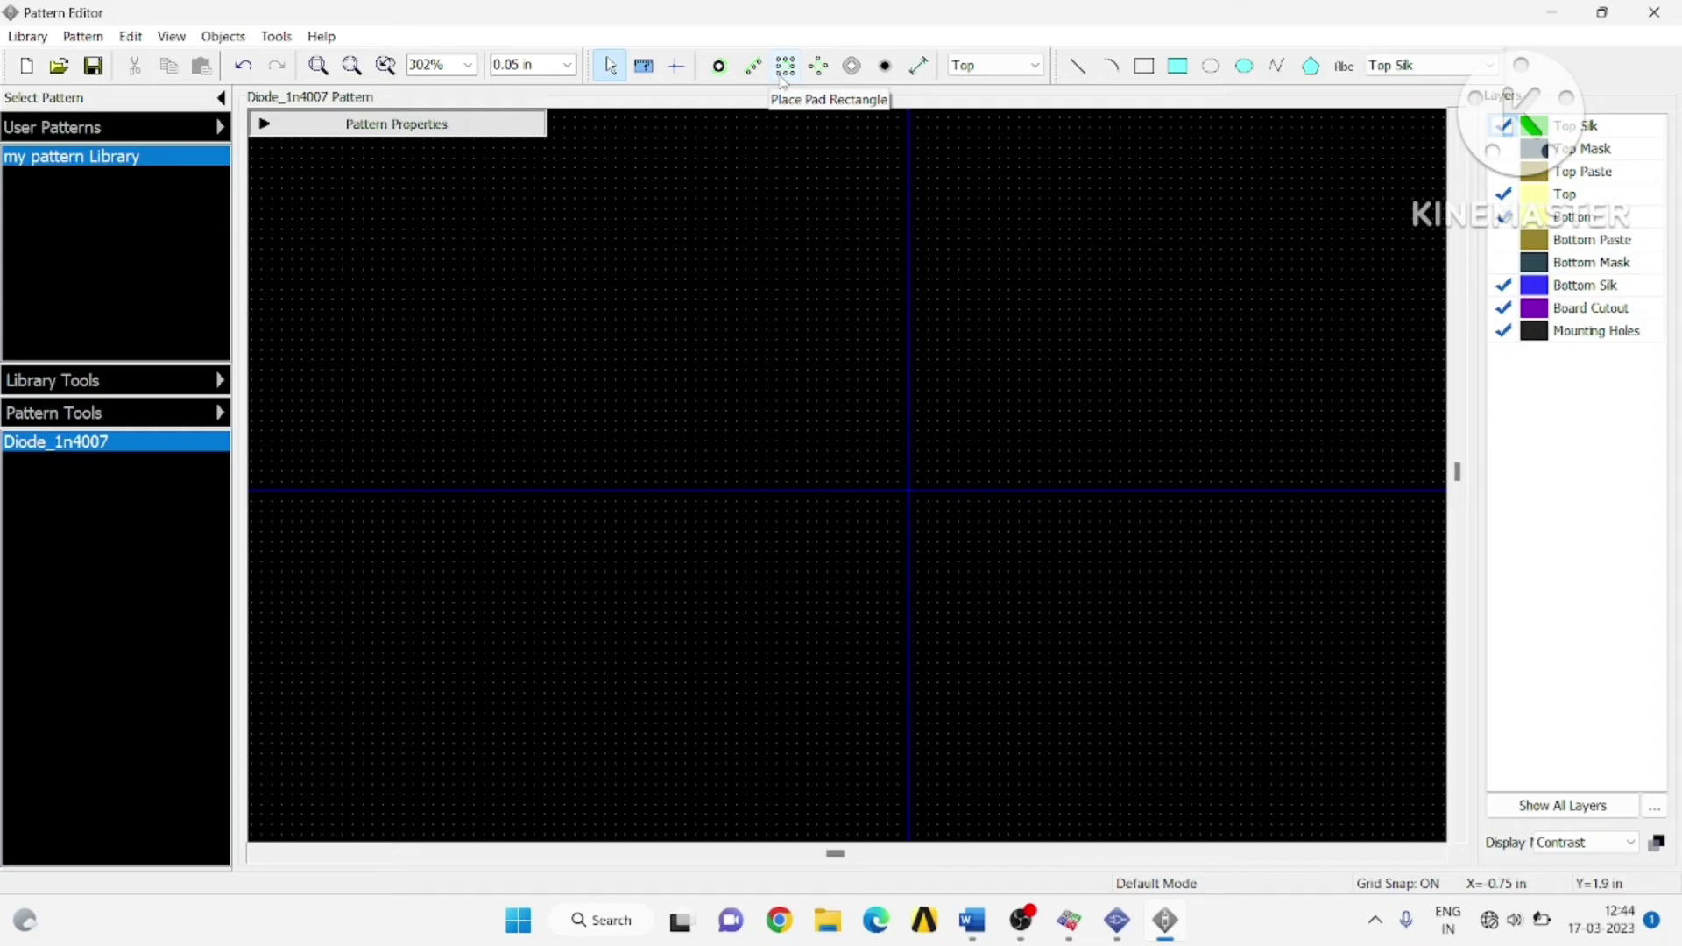
- Place round pads side by side on the horizontal origin line of Diode_1n4007
{"action": "left_click", "coordinate": [722, 70]}
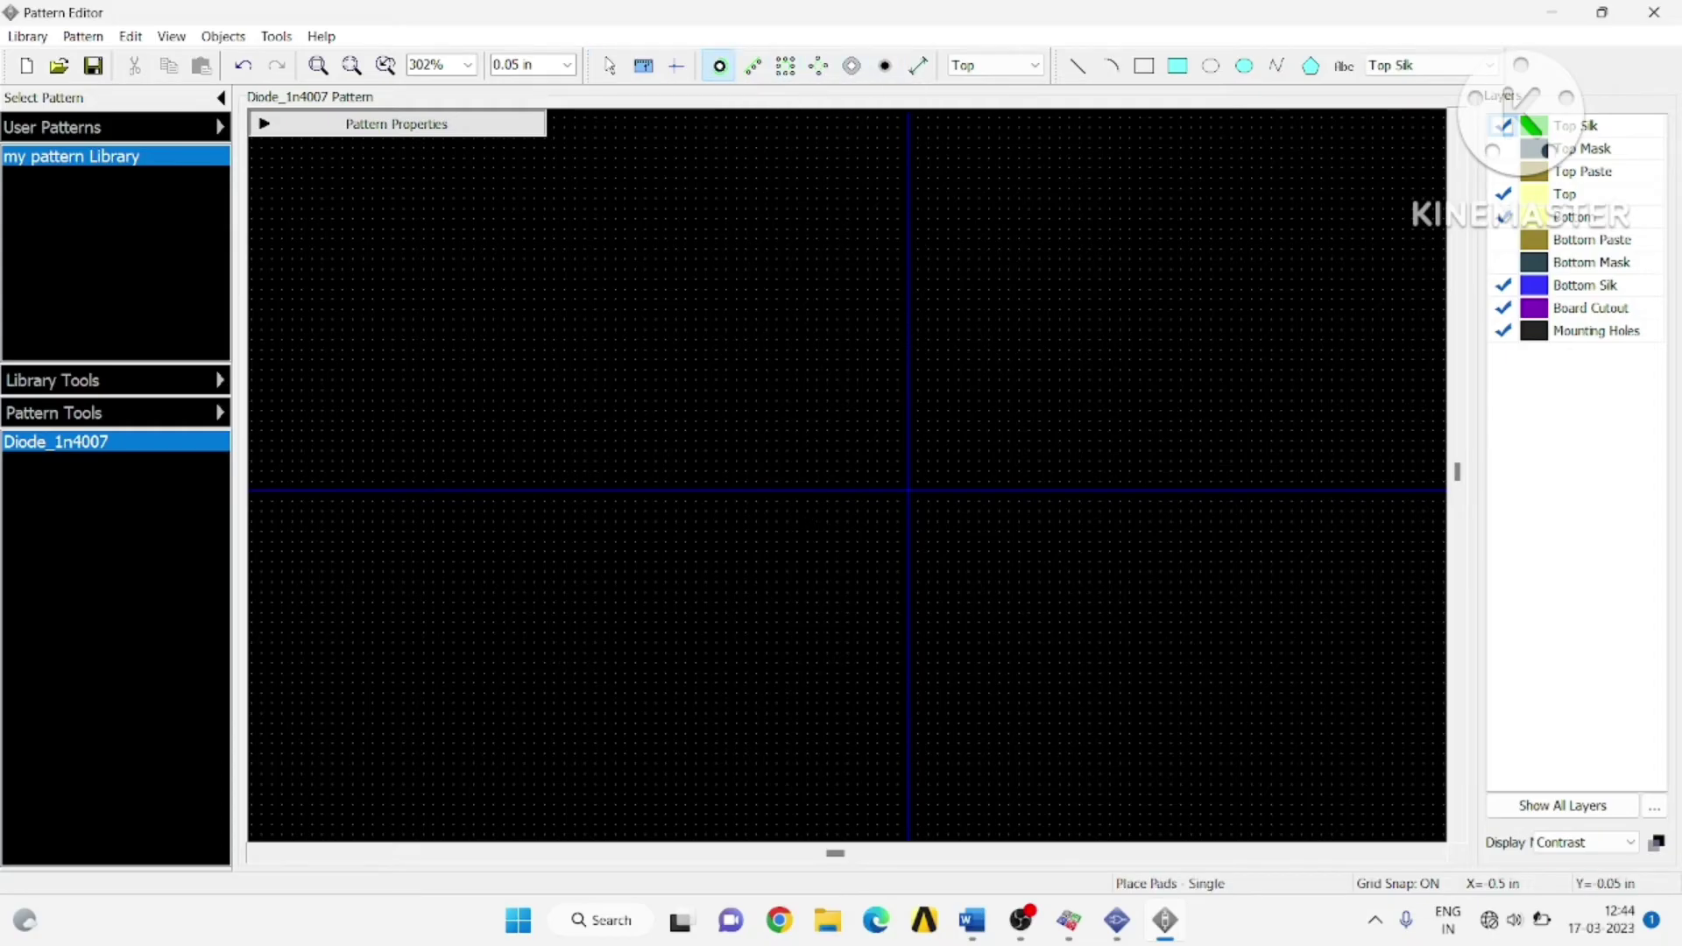
{"action": "scroll", "coordinate": [869, 481], "scroll_direction": "up", "scroll_amount": 2}
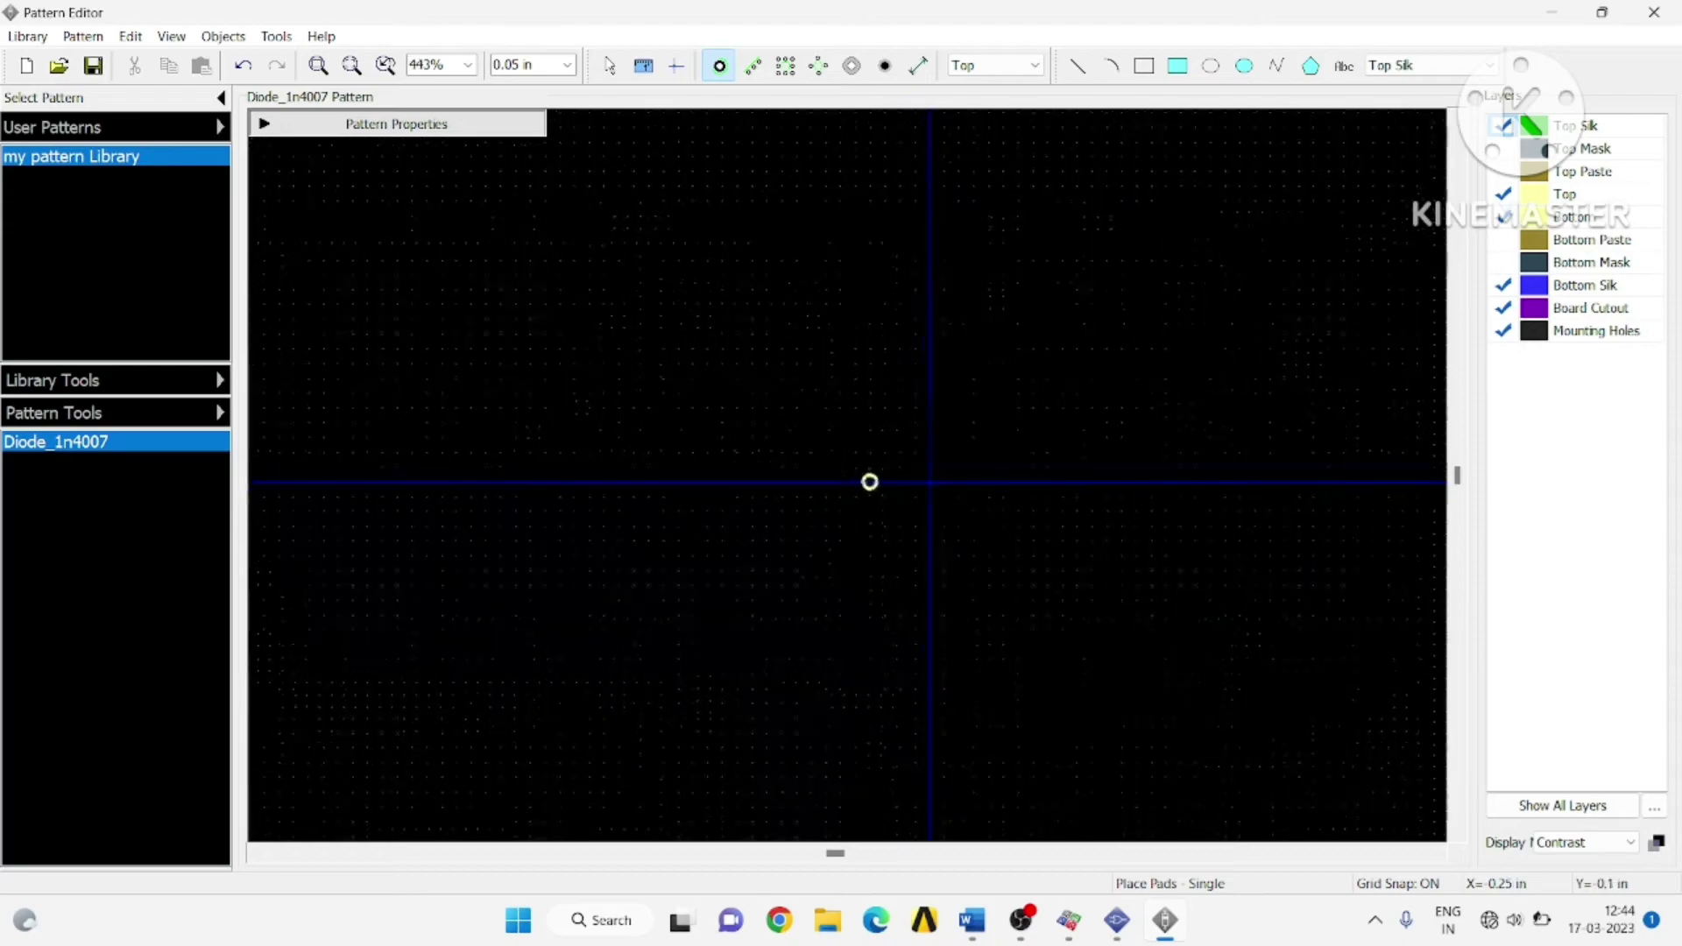
{"action": "scroll", "coordinate": [870, 482], "scroll_direction": "up", "scroll_amount": 2}
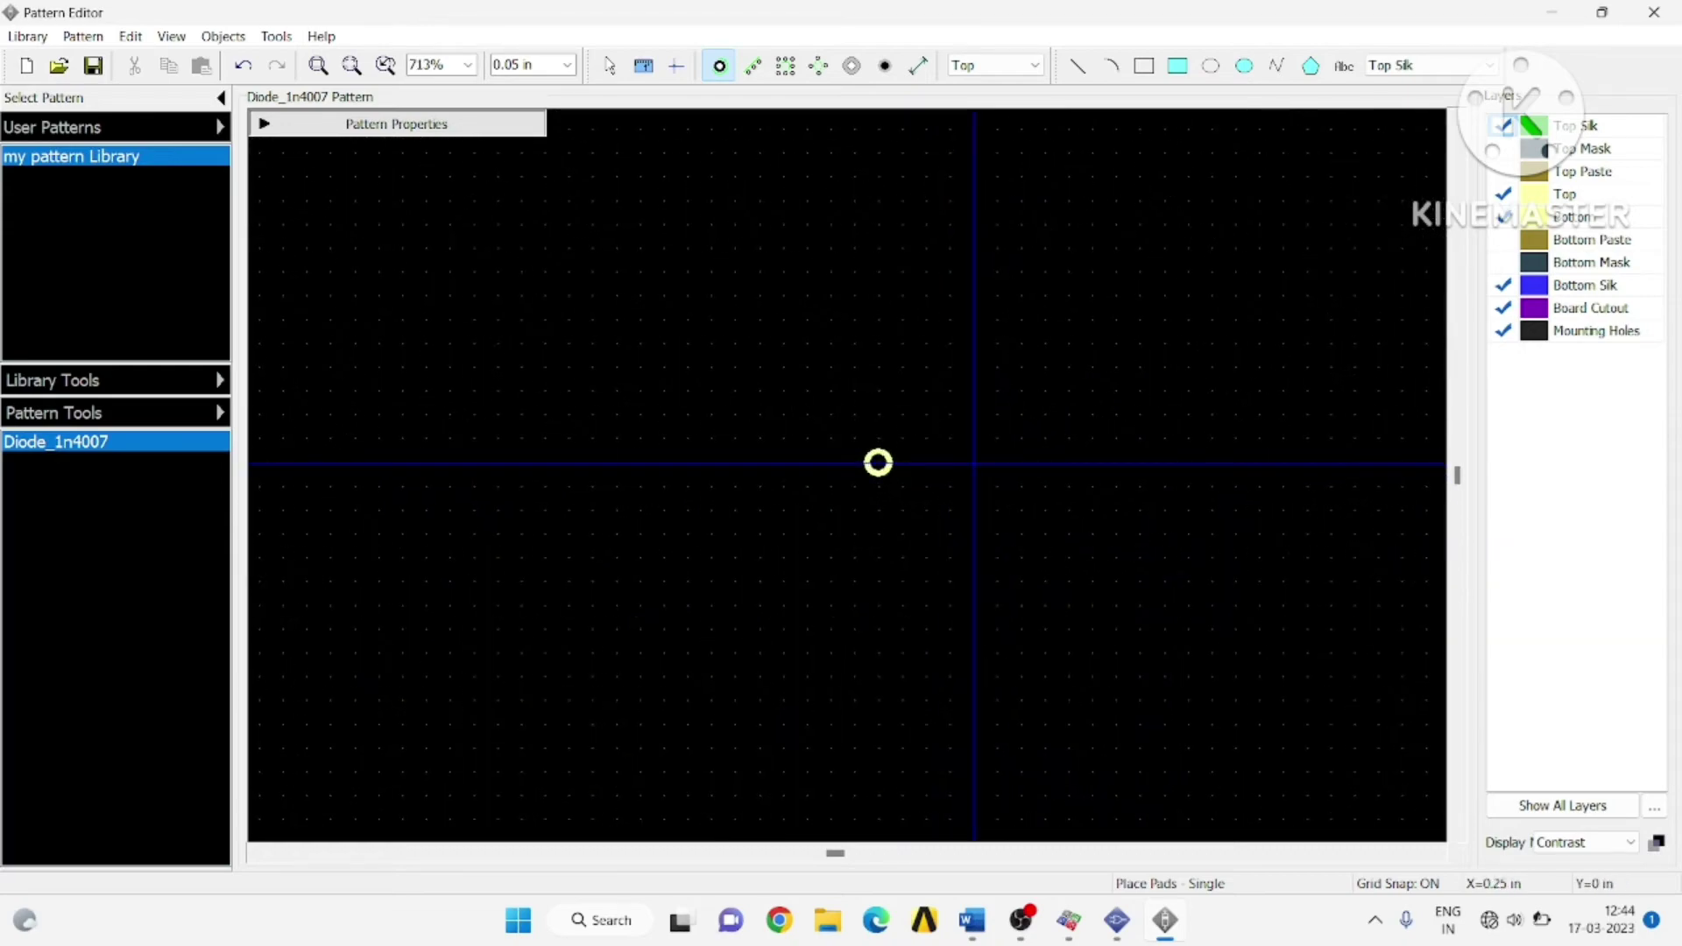
{"action": "scroll", "coordinate": [877, 461], "scroll_direction": "up", "scroll_amount": 1}
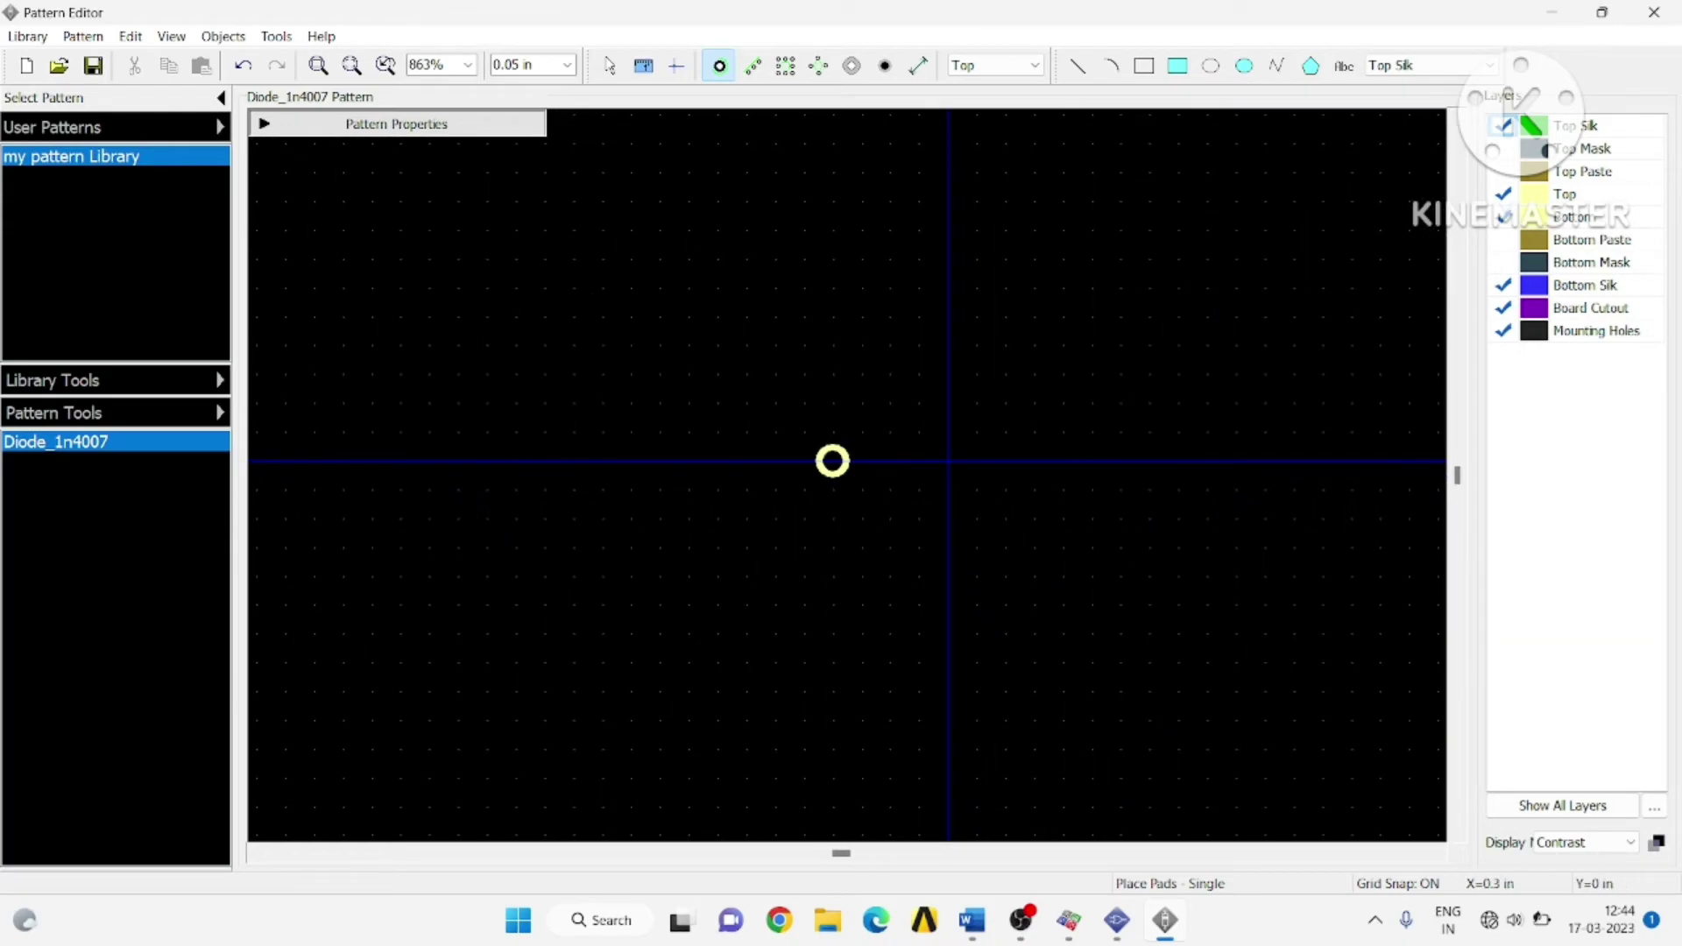
{"action": "left_click", "coordinate": [1091, 461]}
{"action": "left_click", "coordinate": [918, 66]}
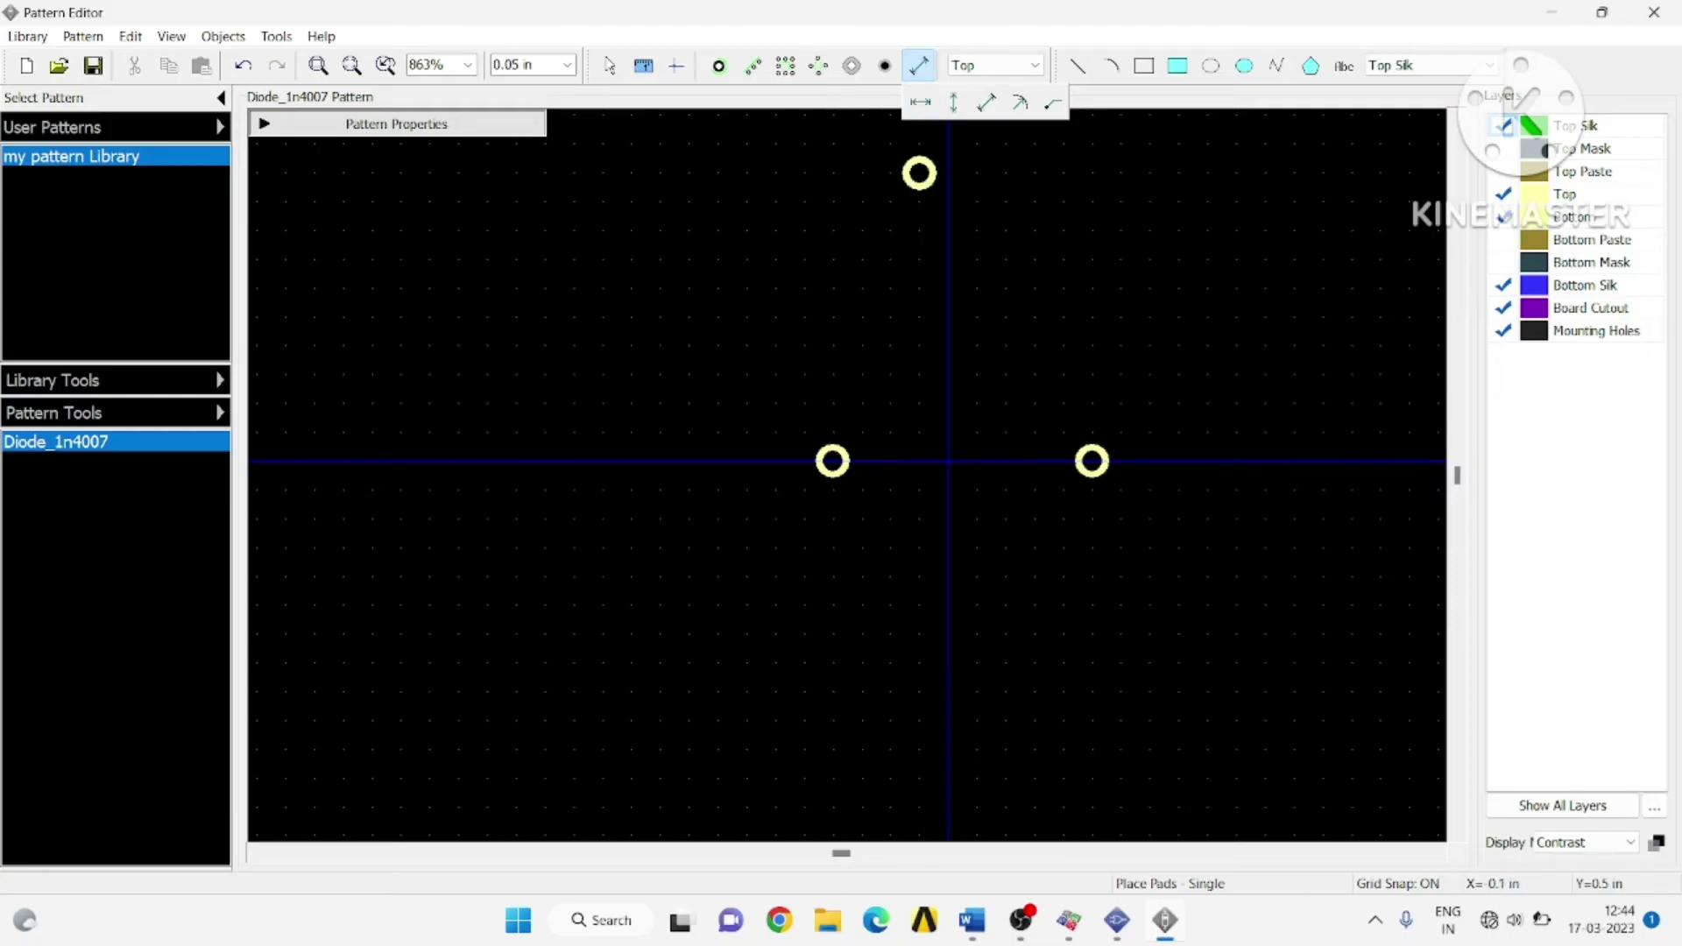
- Undo the stray pad and add a 0.4 horizontal dimension starting at the left pad
{"action": "key", "text": "ctrl+z"}
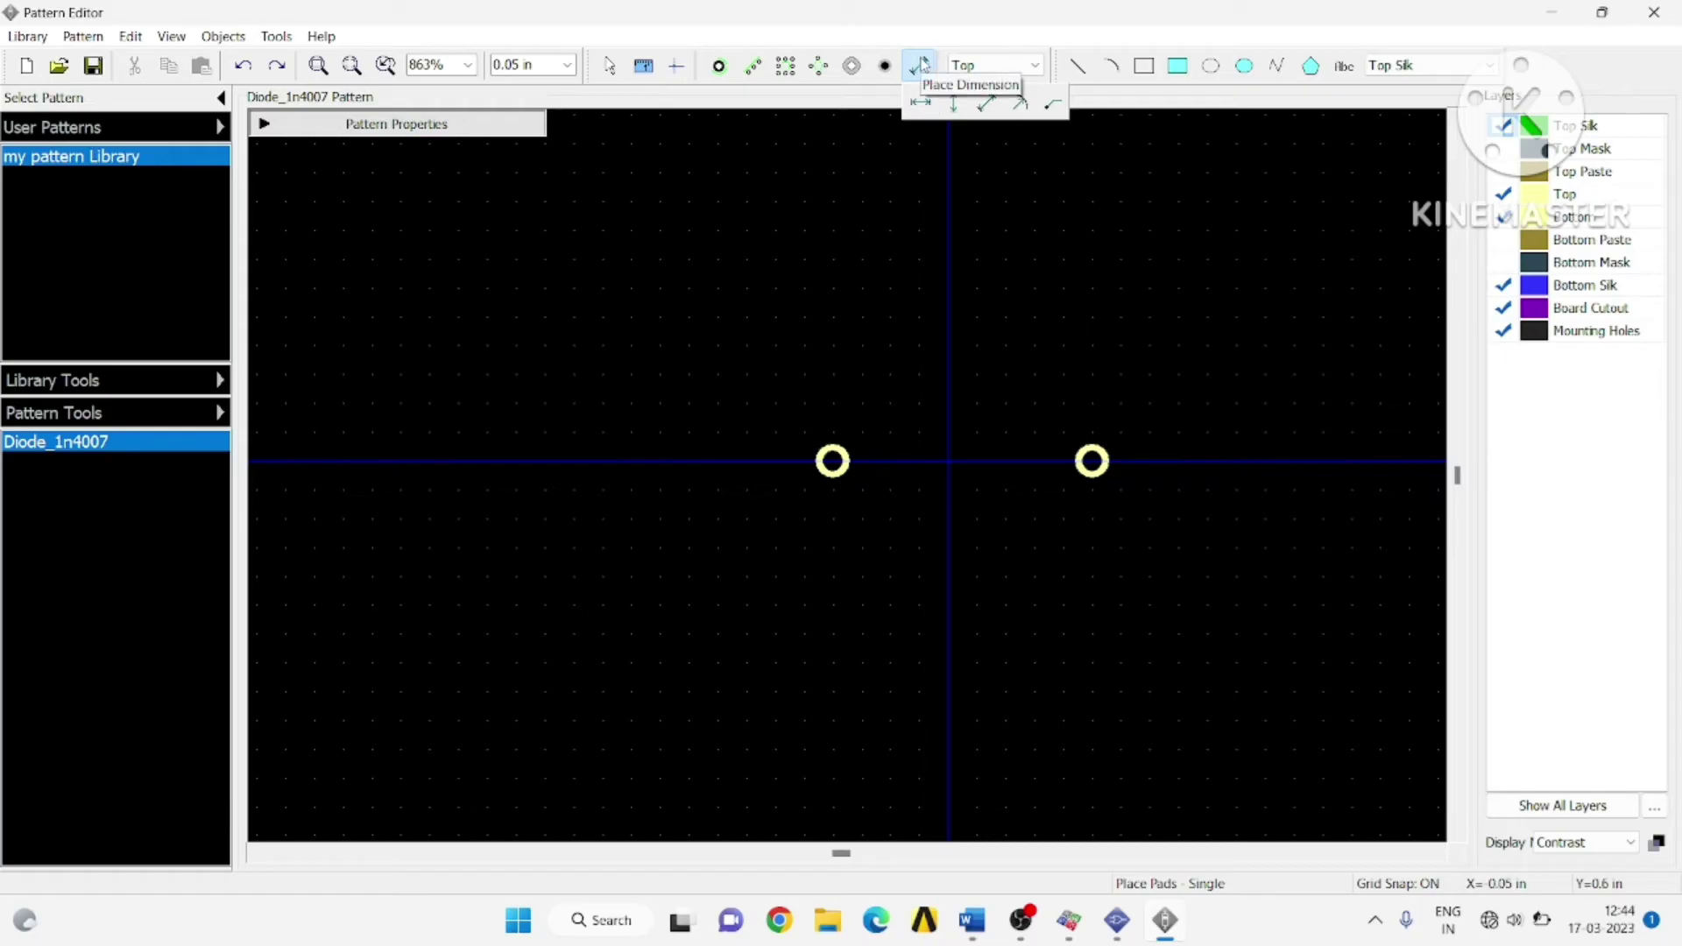
{"action": "left_click", "coordinate": [920, 103]}
{"action": "left_click", "coordinate": [833, 459]}
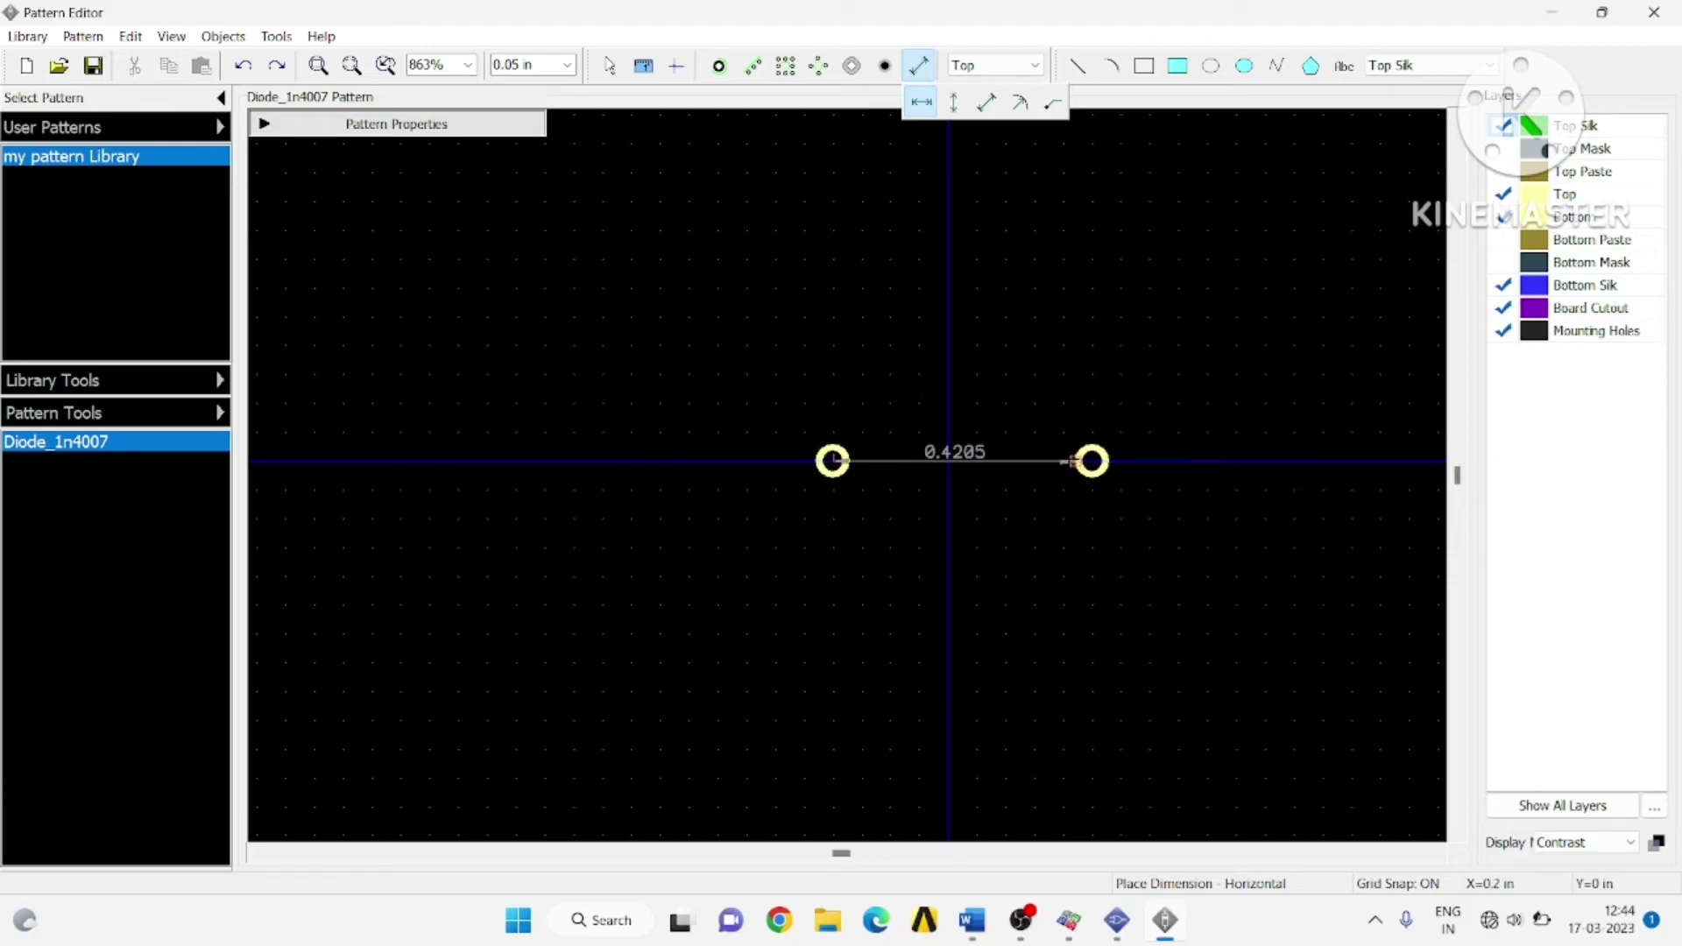
{"action": "left_click", "coordinate": [1062, 460]}
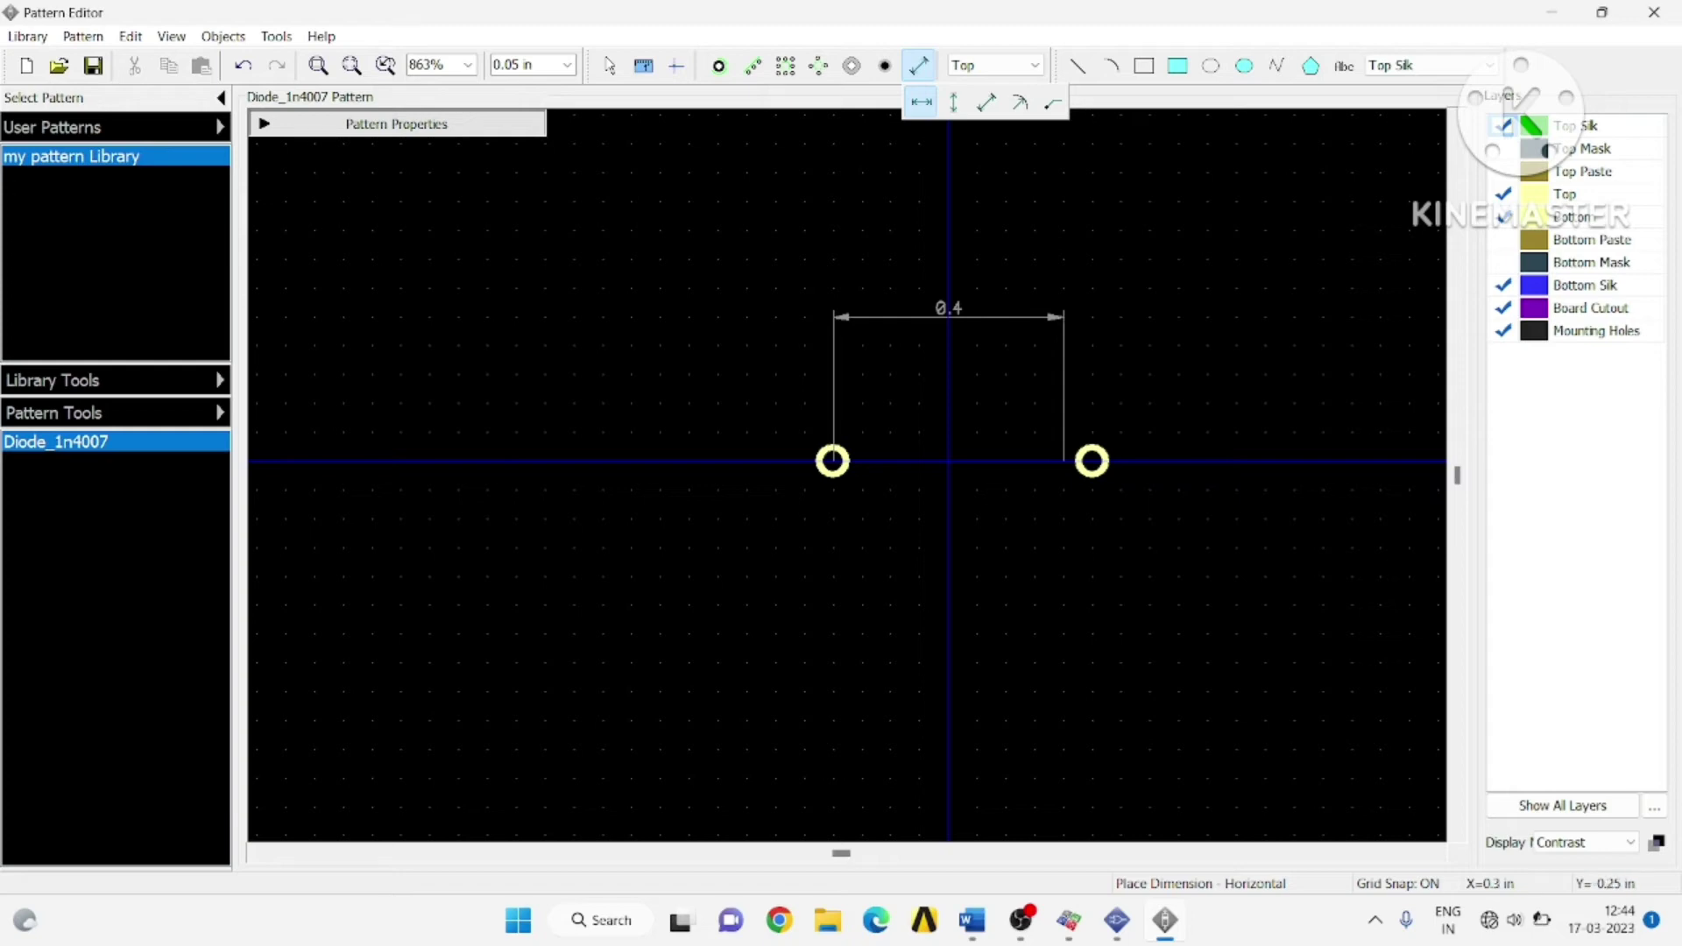
{"action": "scroll", "coordinate": [1068, 438], "scroll_direction": "up", "scroll_amount": 3}
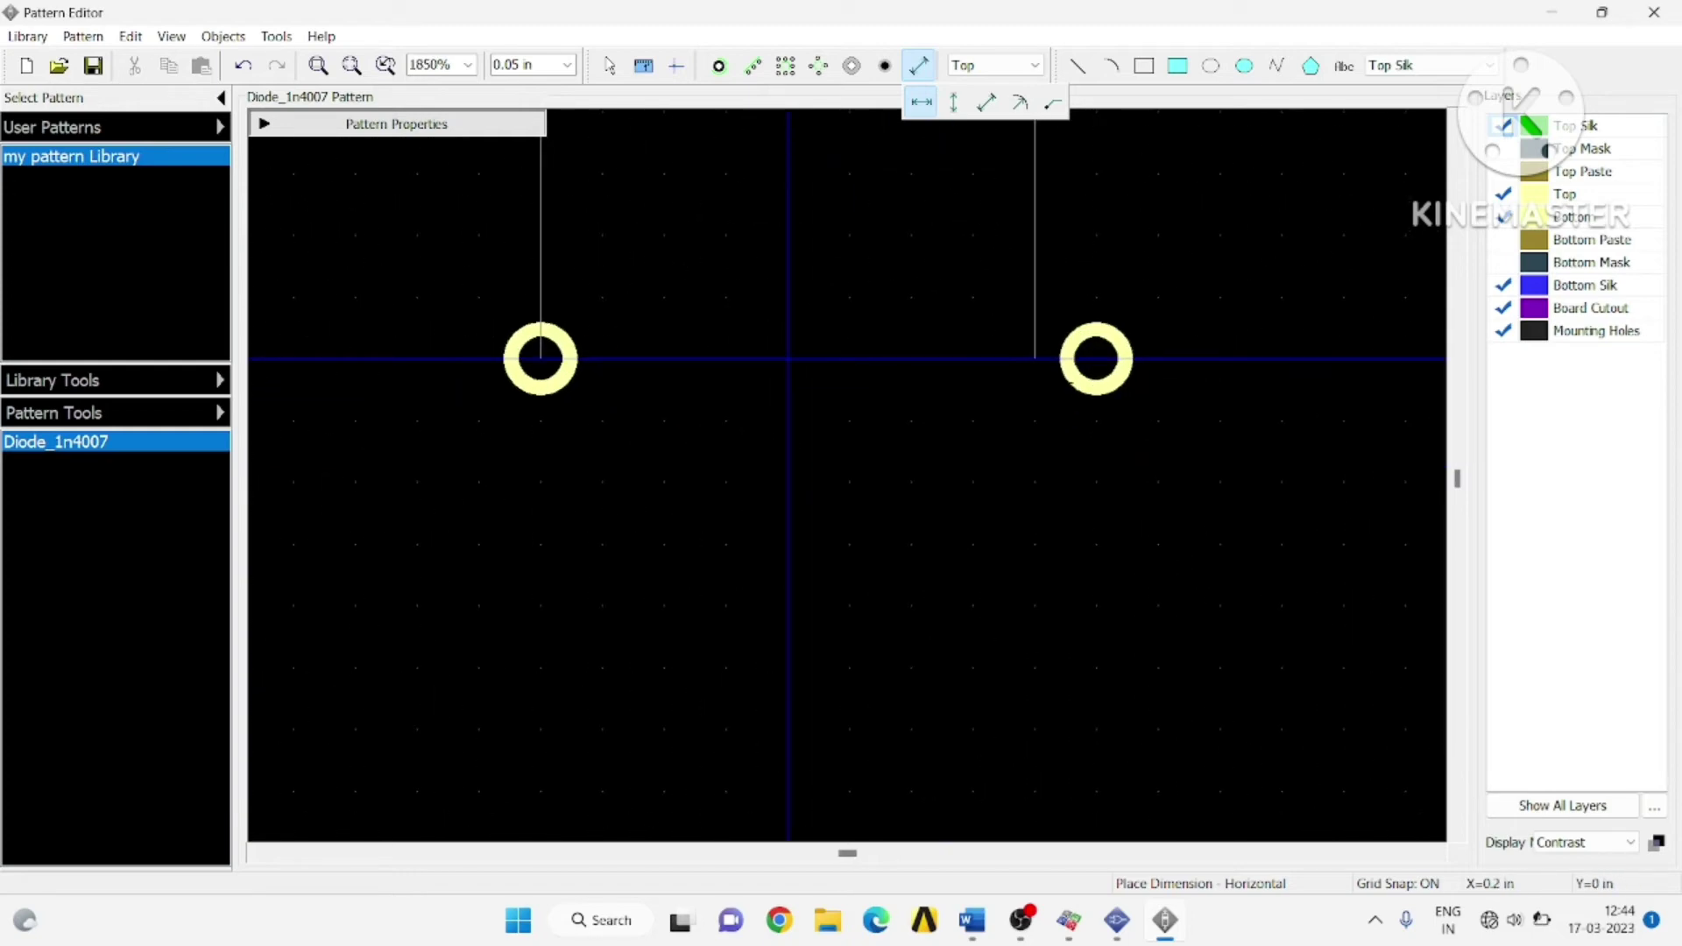
{"action": "key", "text": "Escape"}
- Align the right pad to the dimension end so the pads sit at X=-0.2 and X=0.2
{"action": "left_click", "coordinate": [1087, 390]}
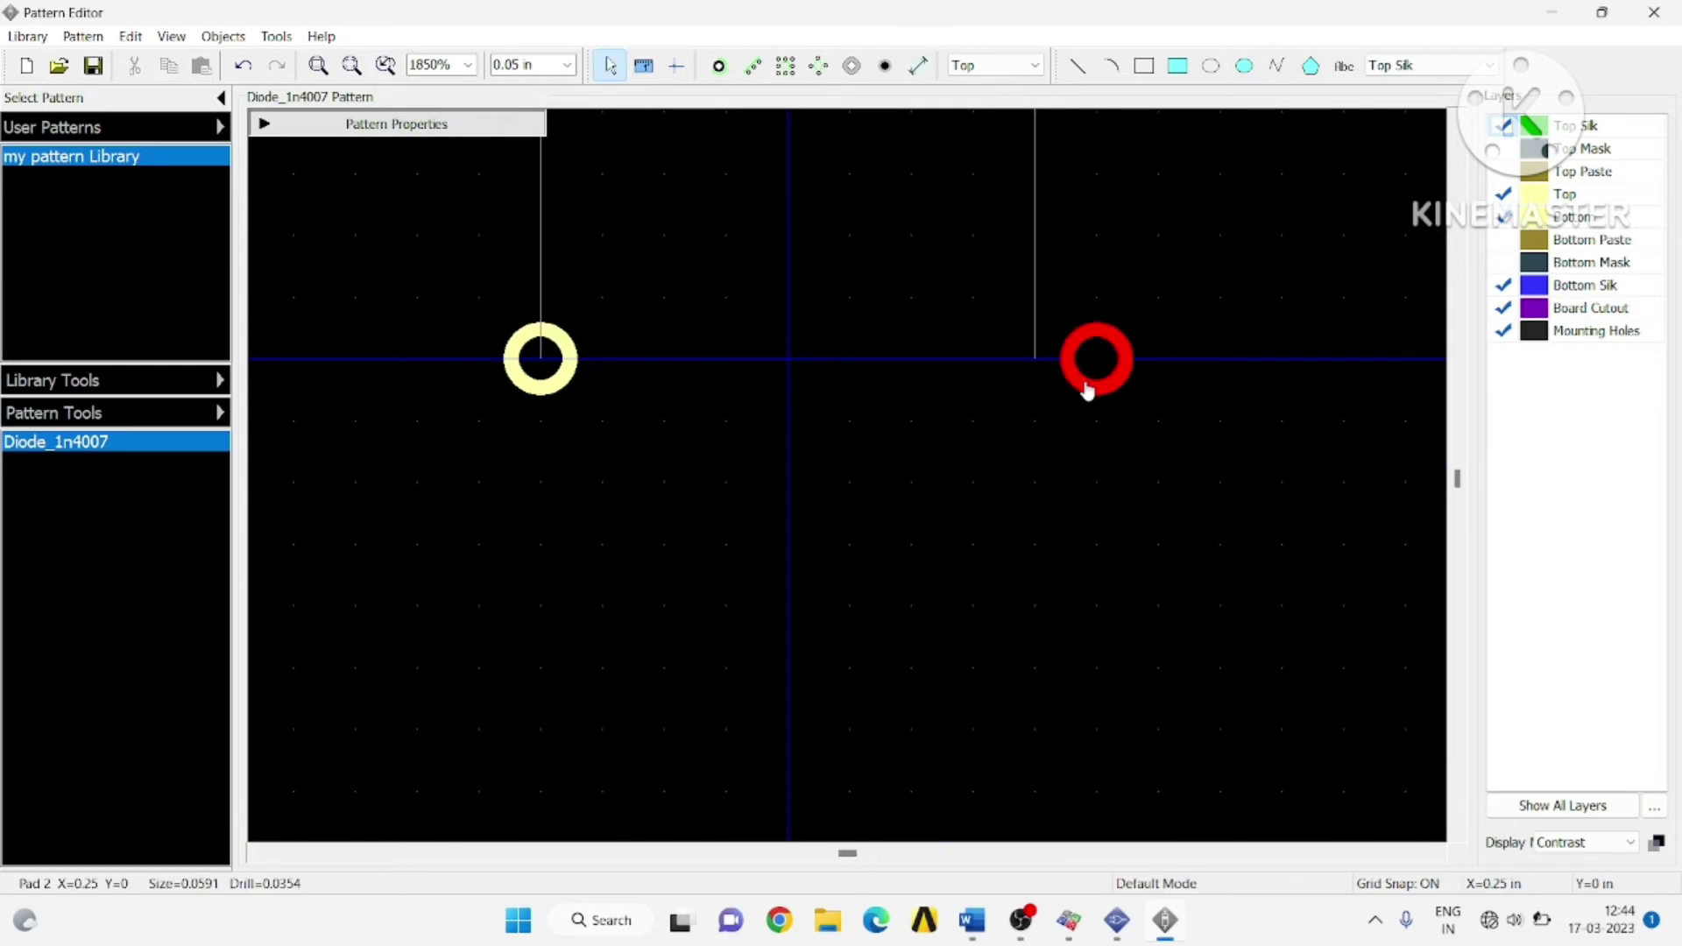
{"action": "left_click_drag", "start_coordinate": [1086, 390], "coordinate": [1025, 390]}
{"action": "left_click", "coordinate": [1053, 484]}
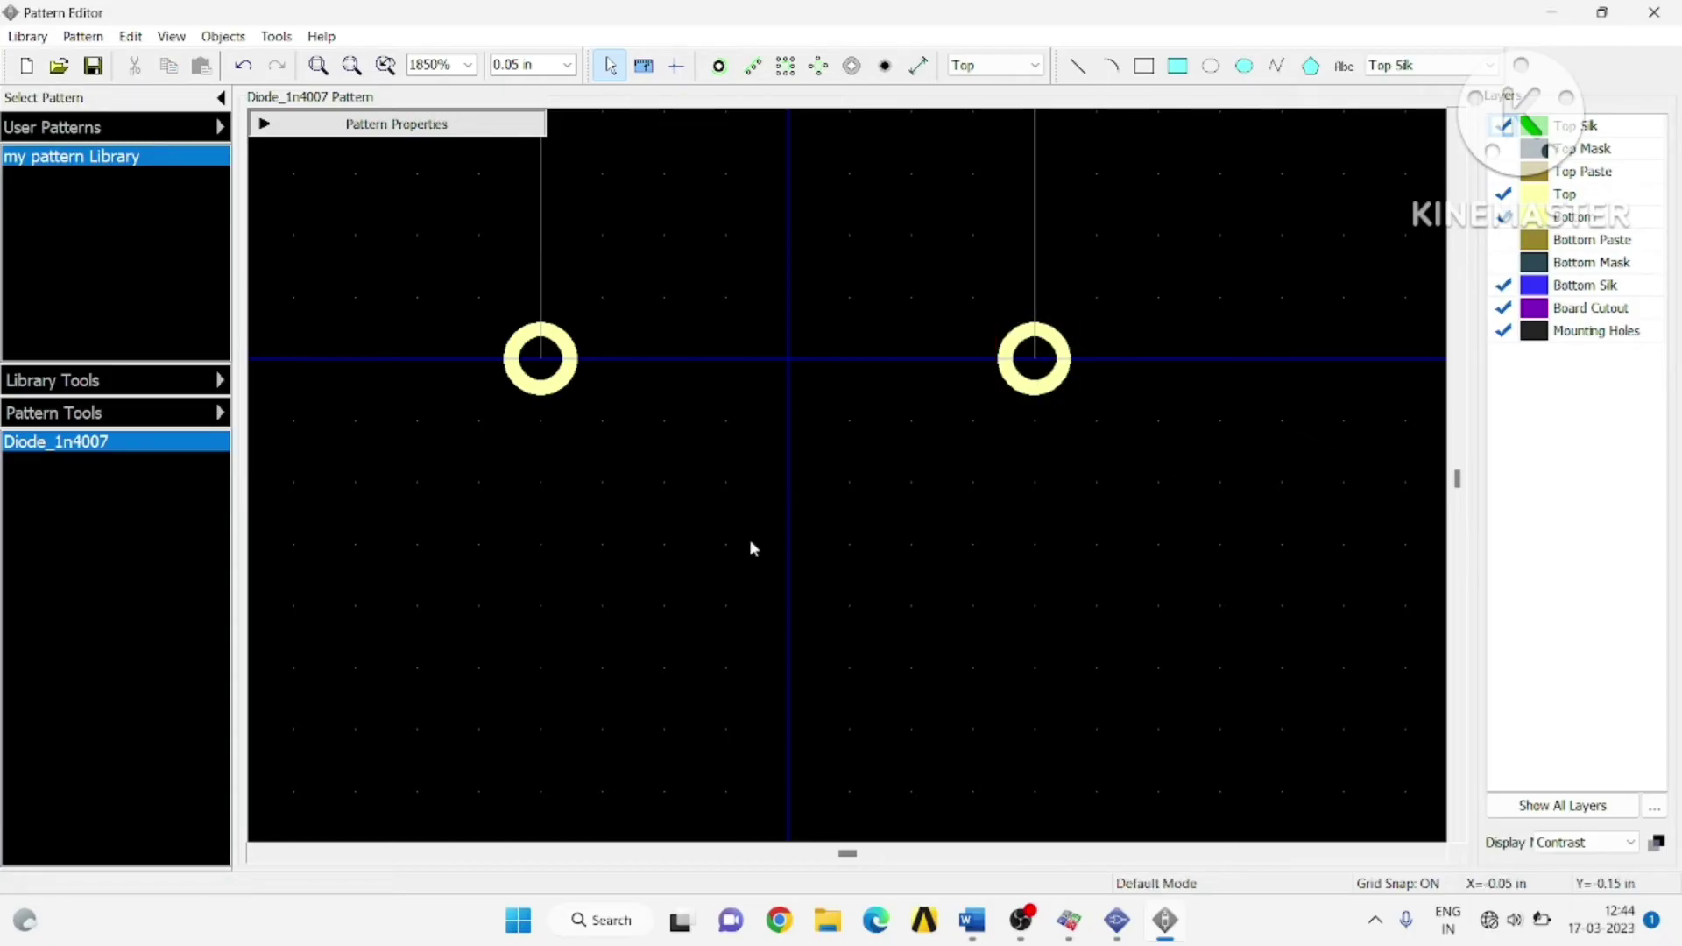
{"action": "scroll", "coordinate": [745, 561], "scroll_direction": "down", "scroll_amount": 1}
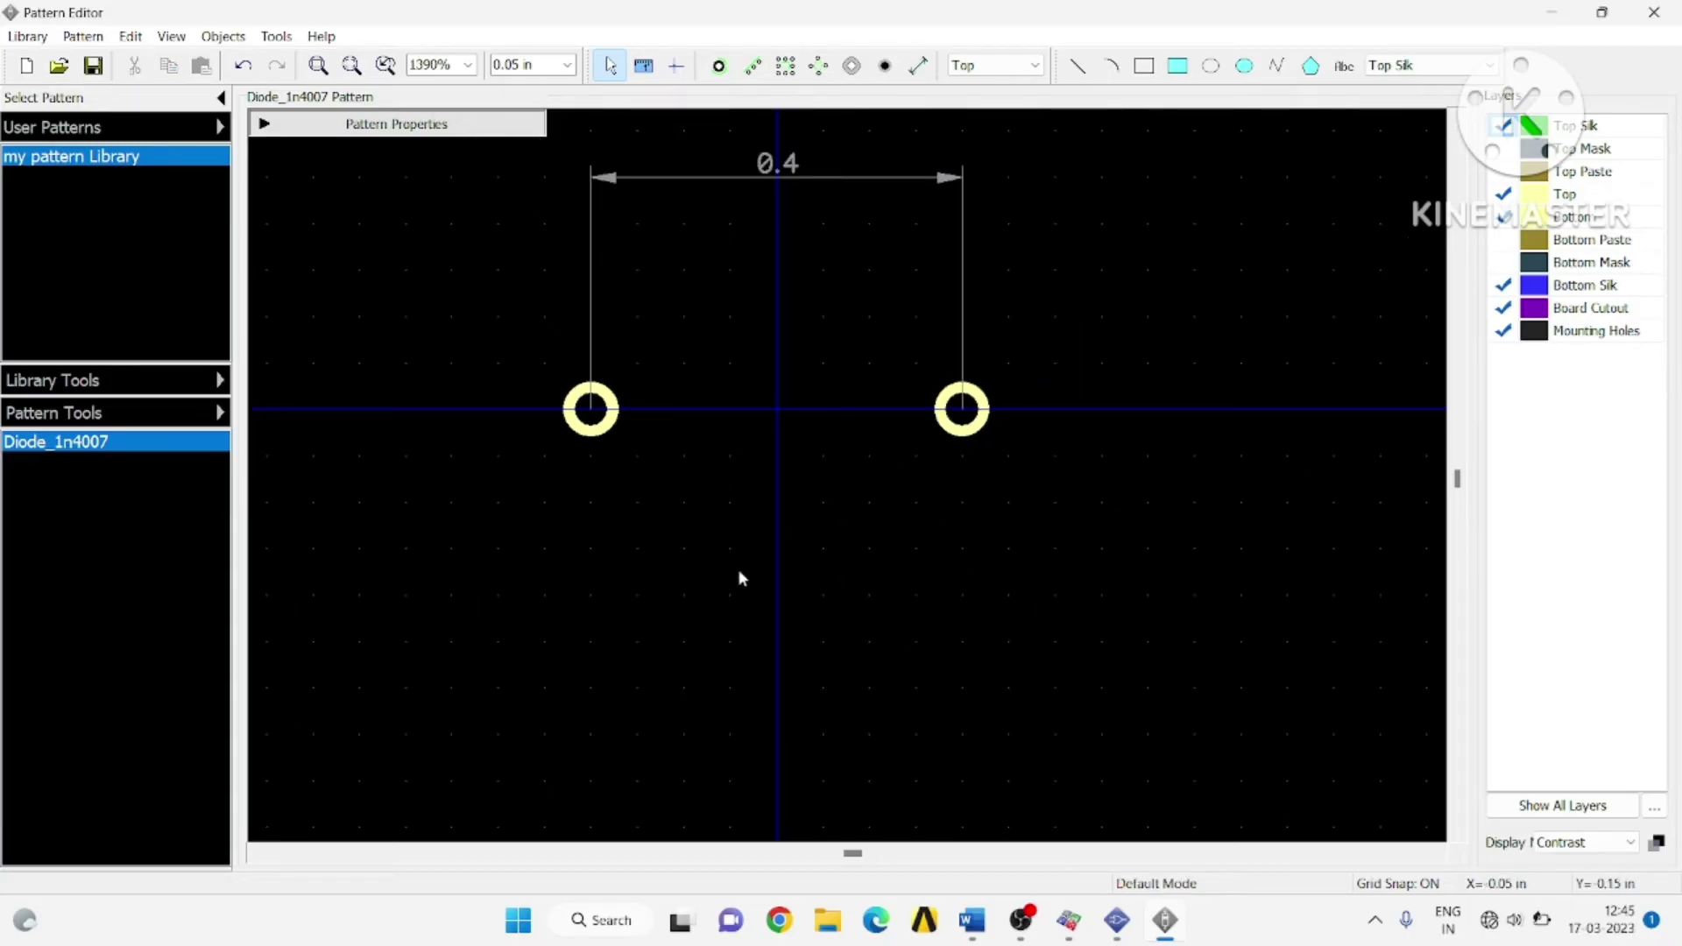
{"action": "left_click", "coordinate": [603, 421]}
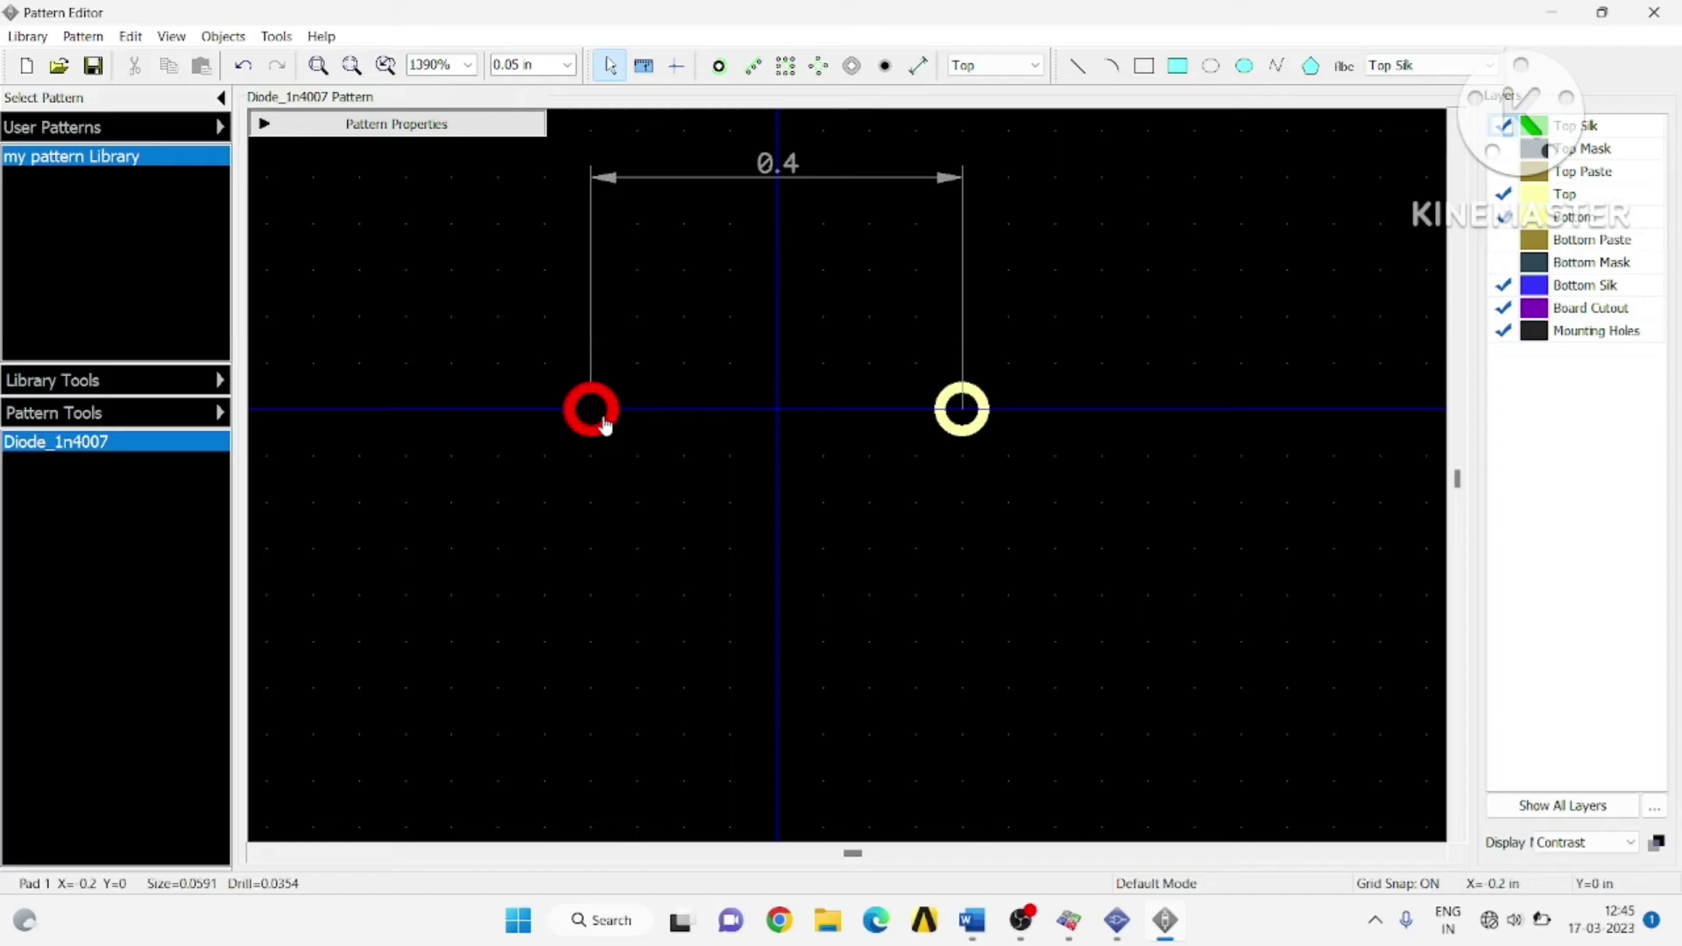
{"action": "left_click", "coordinate": [776, 410]}
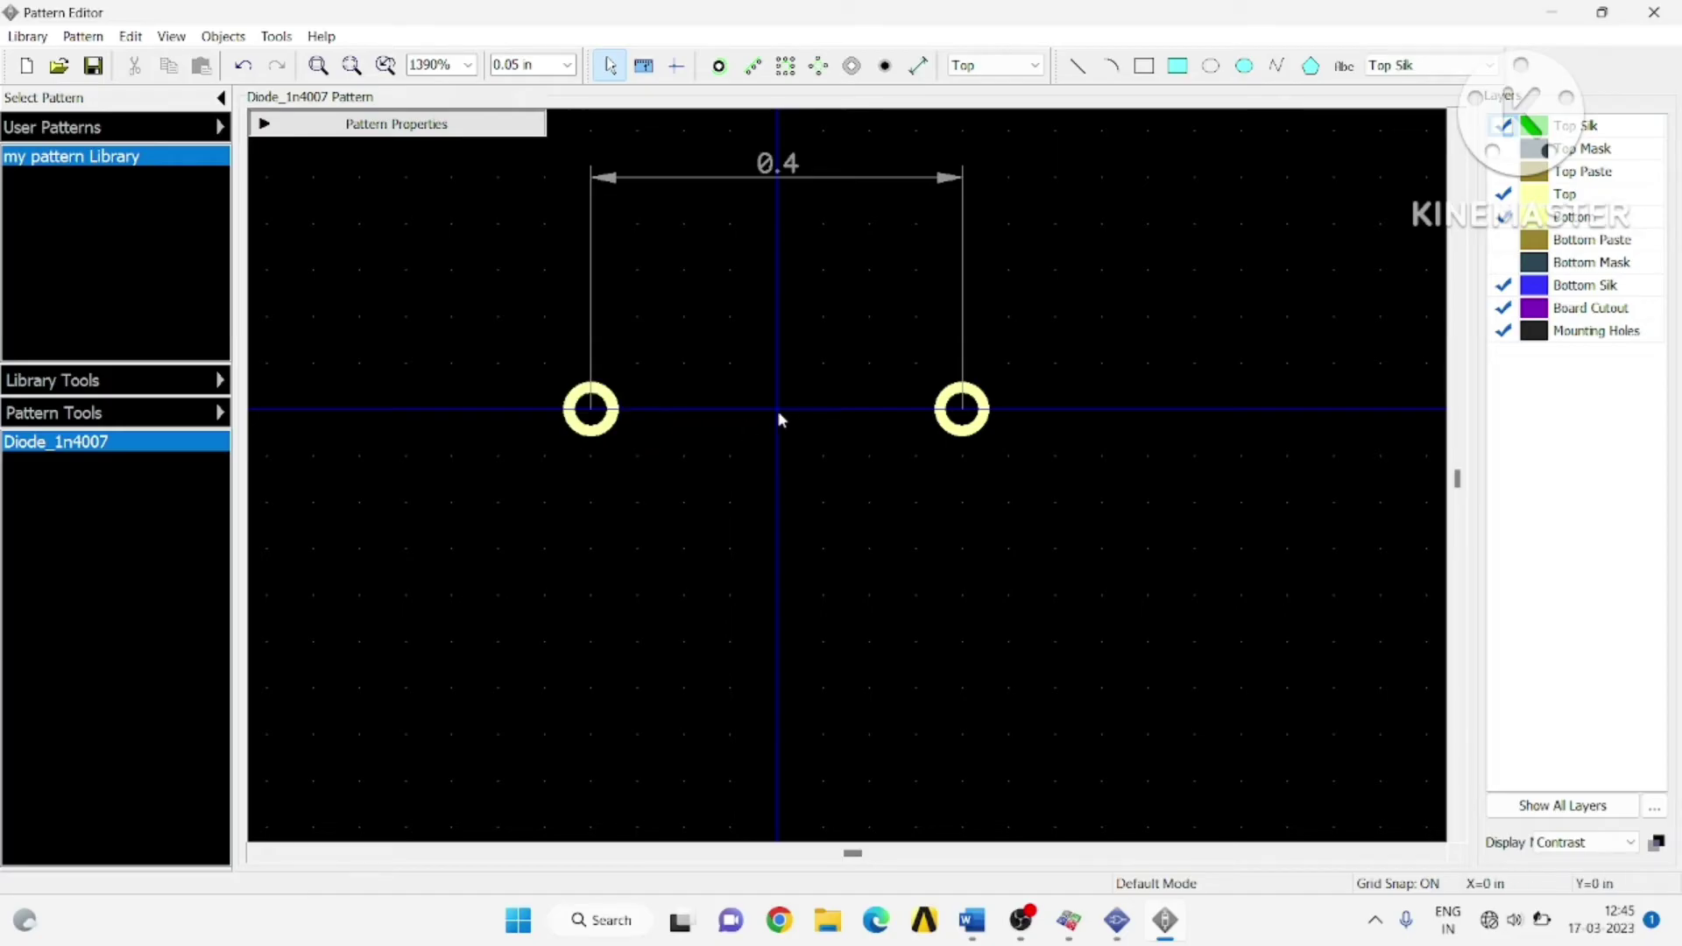
{"action": "mouse_move", "coordinate": [610, 428]}
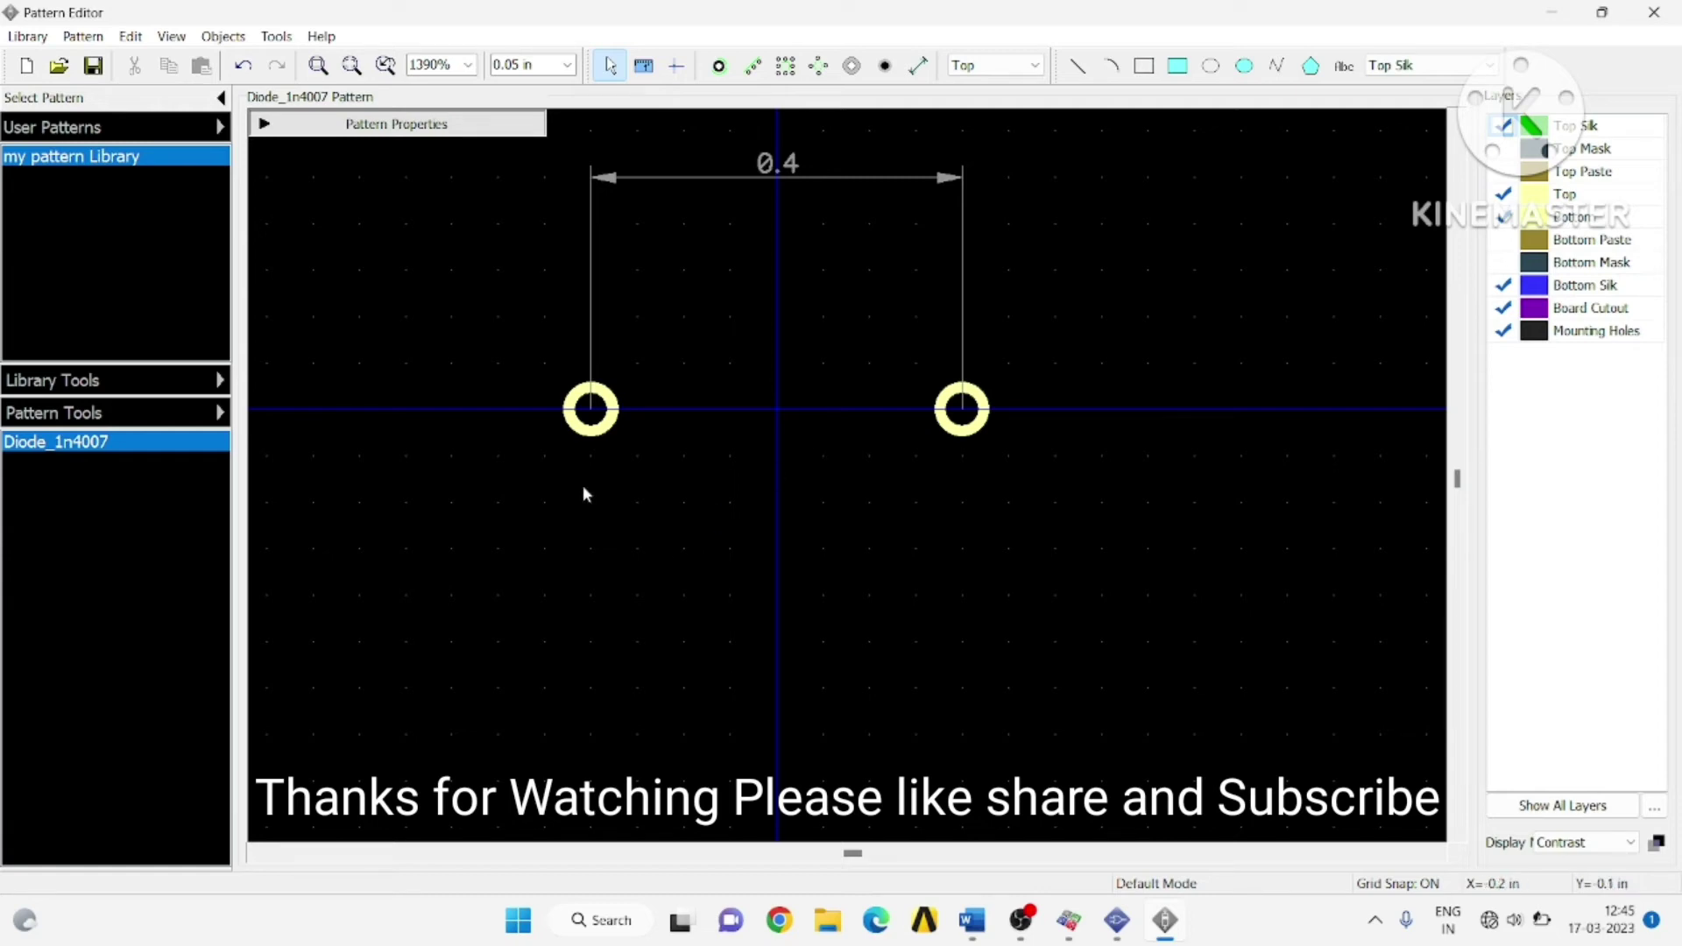
{"action": "mouse_move", "coordinate": [586, 396]}
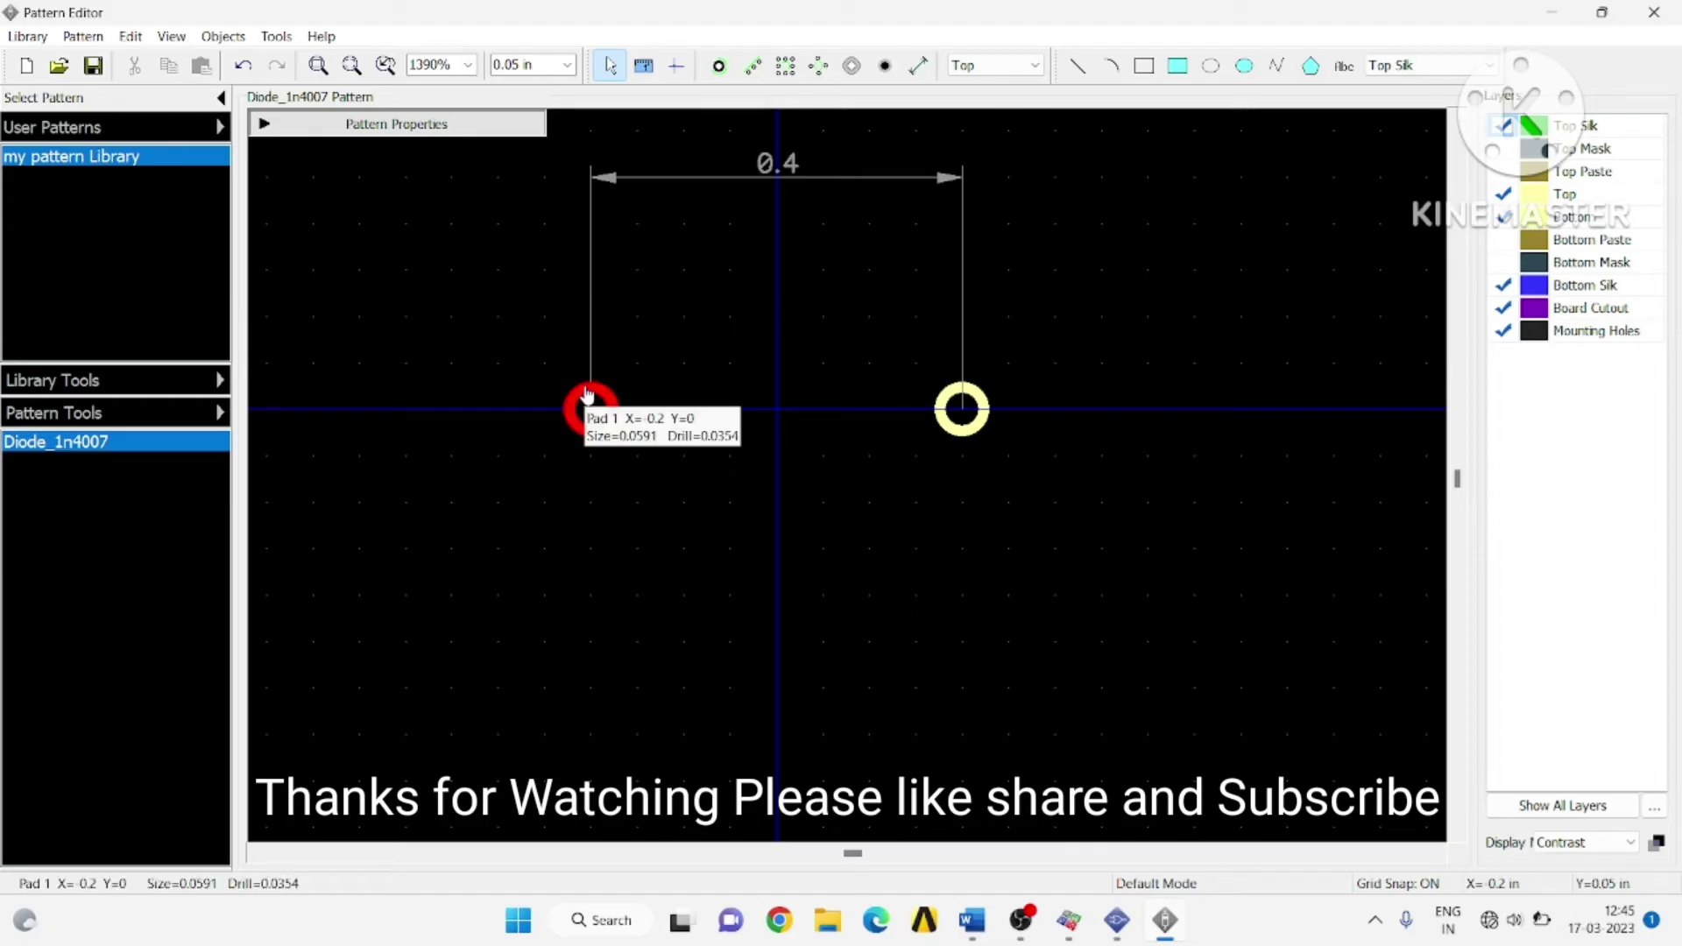